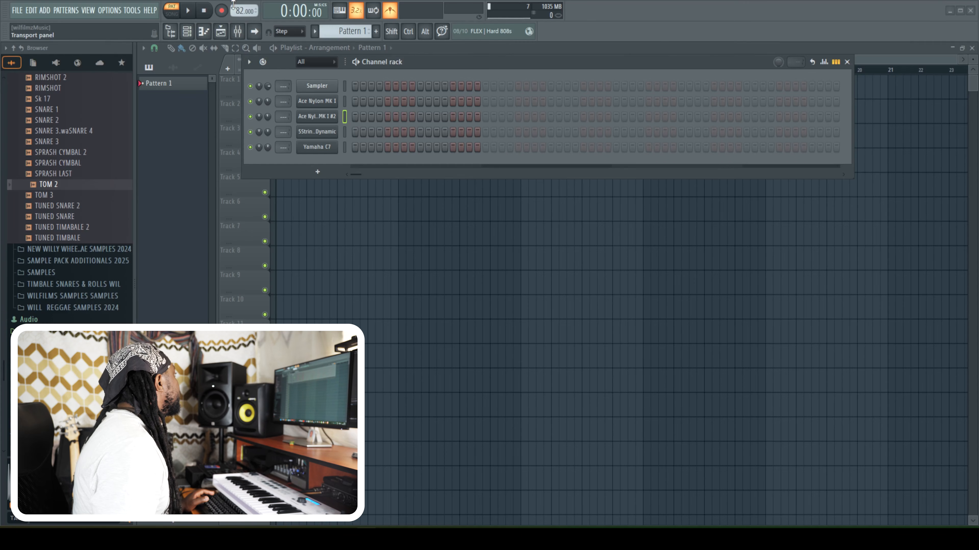
Open the Ace Nylon MK I, 5String BopBass Dynamic and Yamaha C7 channels one by one and audition their sounds.
click(325, 101)
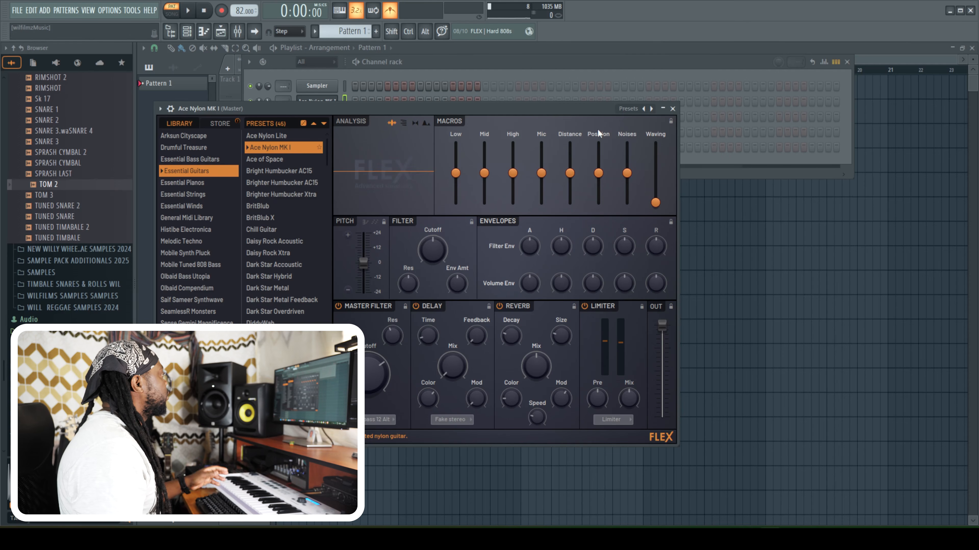
click(677, 110)
click(343, 119)
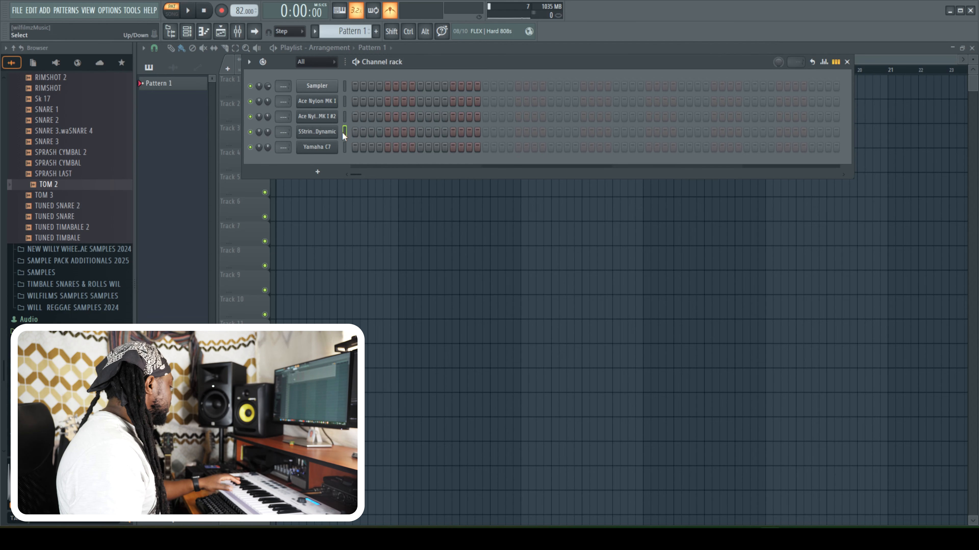
click(316, 132)
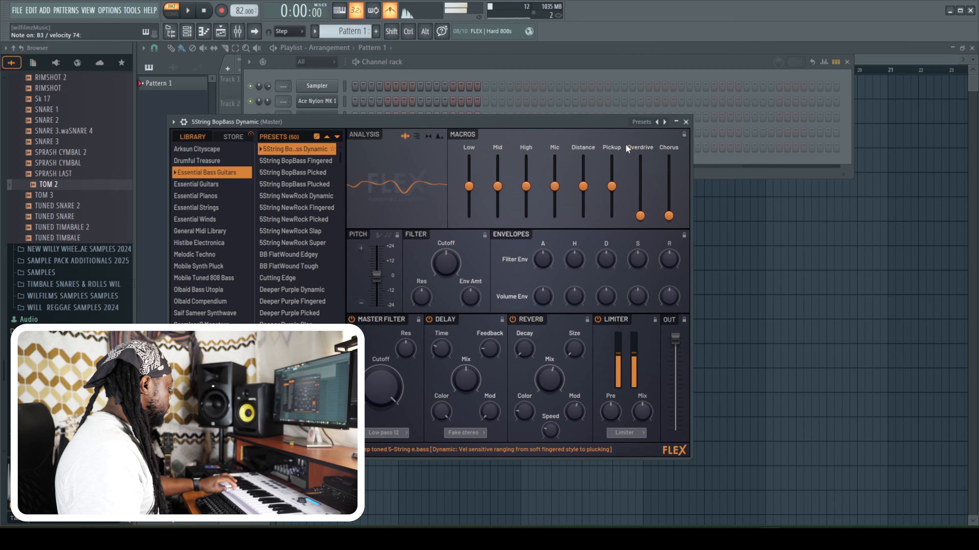
click(685, 121)
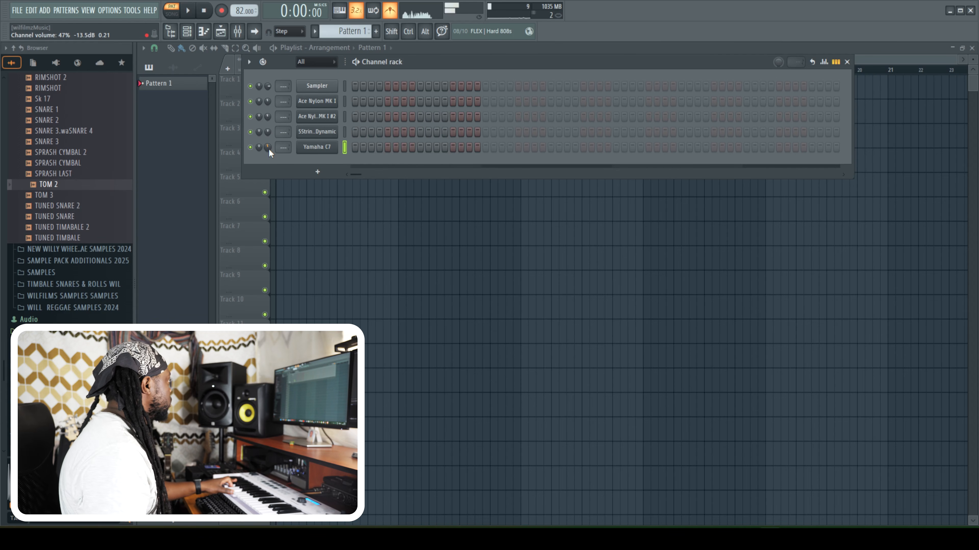
click(328, 148)
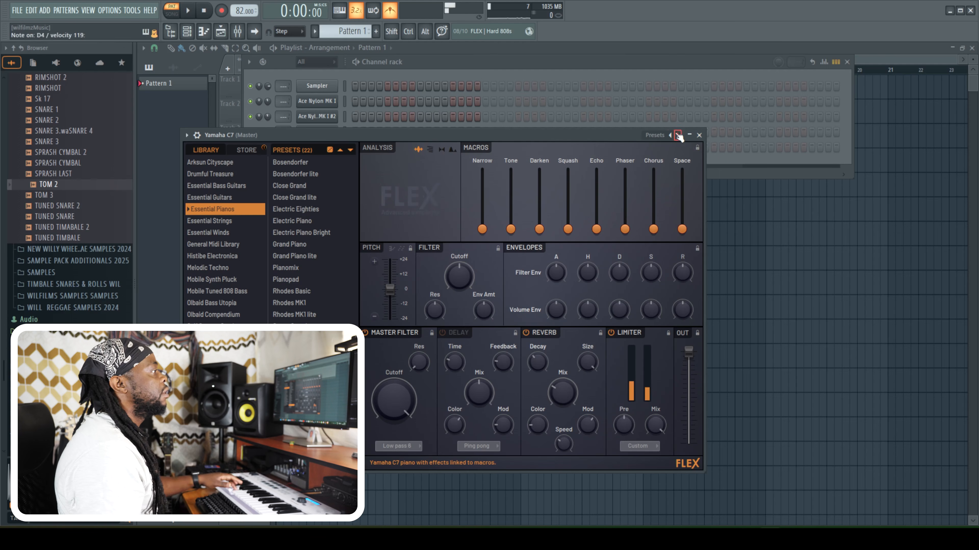
click(699, 135)
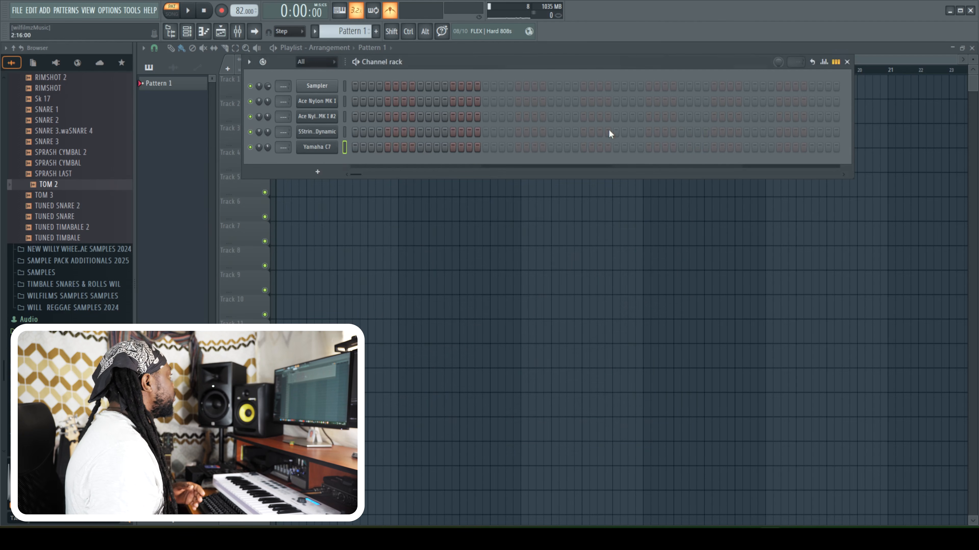
Record the Ace Nylon MK I guitar into Pattern 1 on Track 1 and the Yamaha C7 chords into Pattern 2 on Track 2.
click(344, 102)
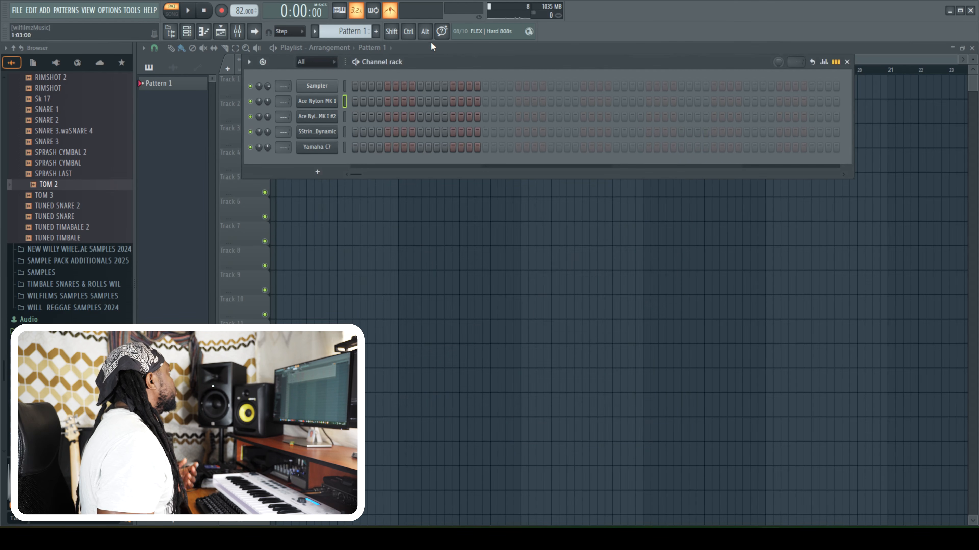
key(F6)
click(289, 92)
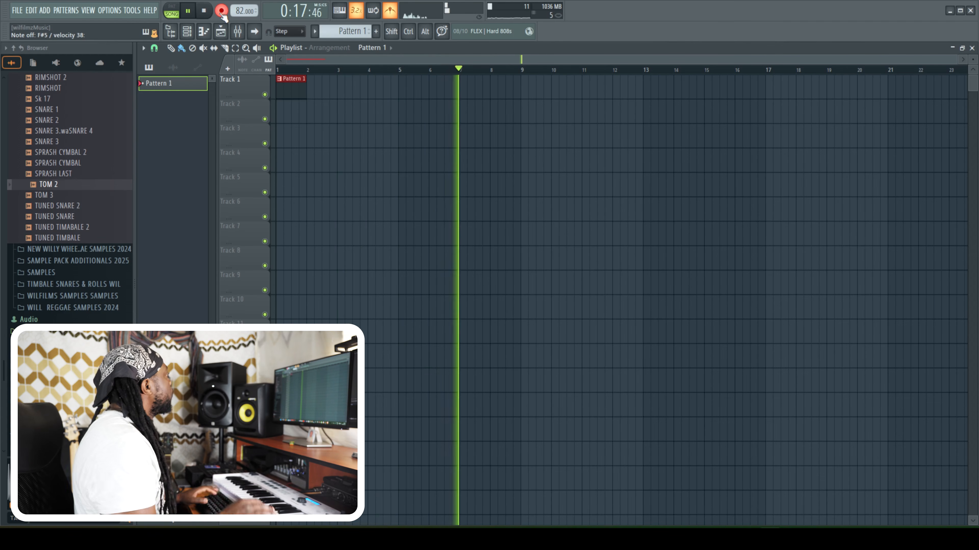
key(space)
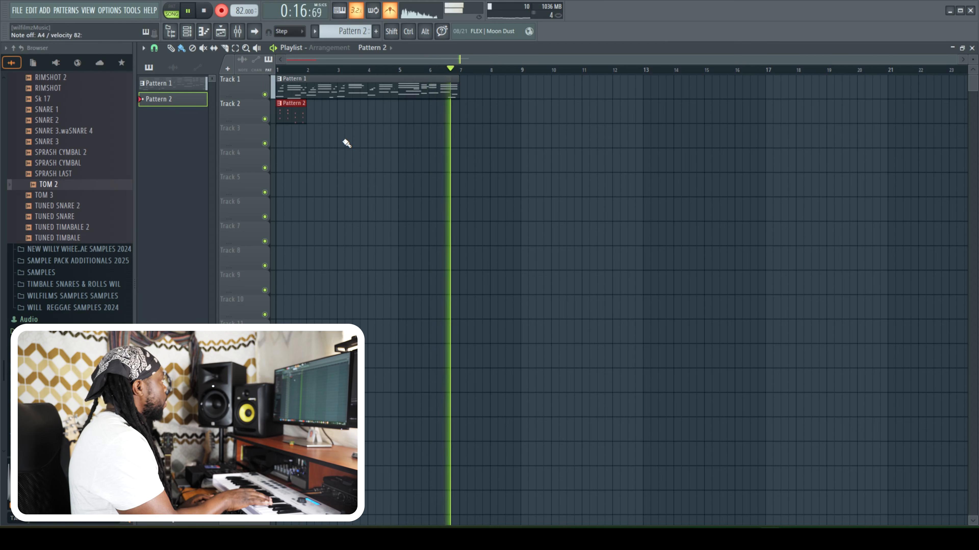
key(space)
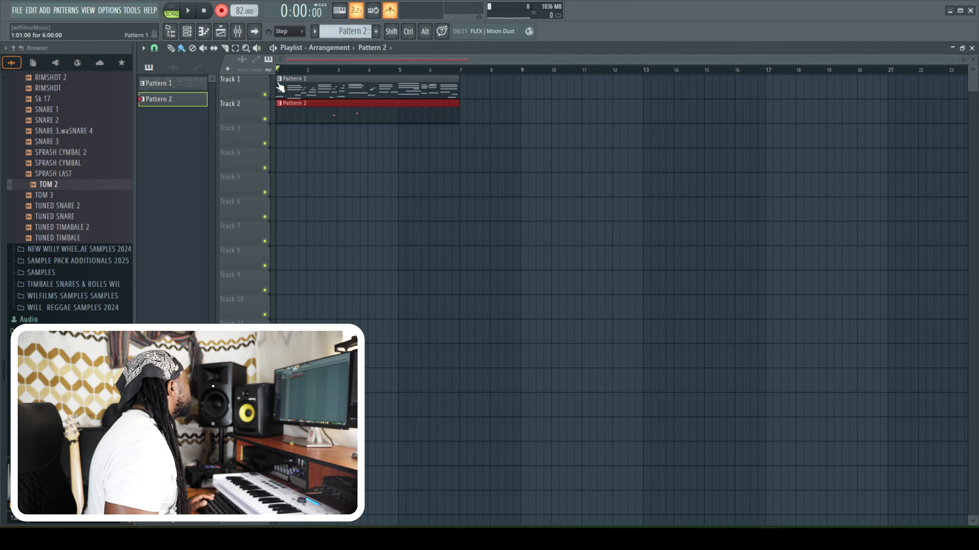
Open Pattern 2 in the piano roll and play back its piano chords around bar 5.
click(407, 70)
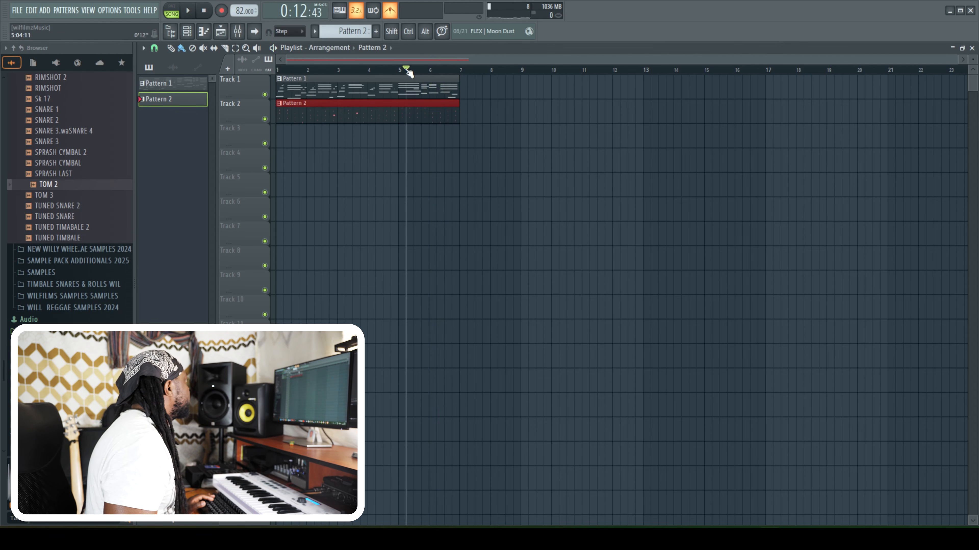
double_click(424, 113)
key(space)
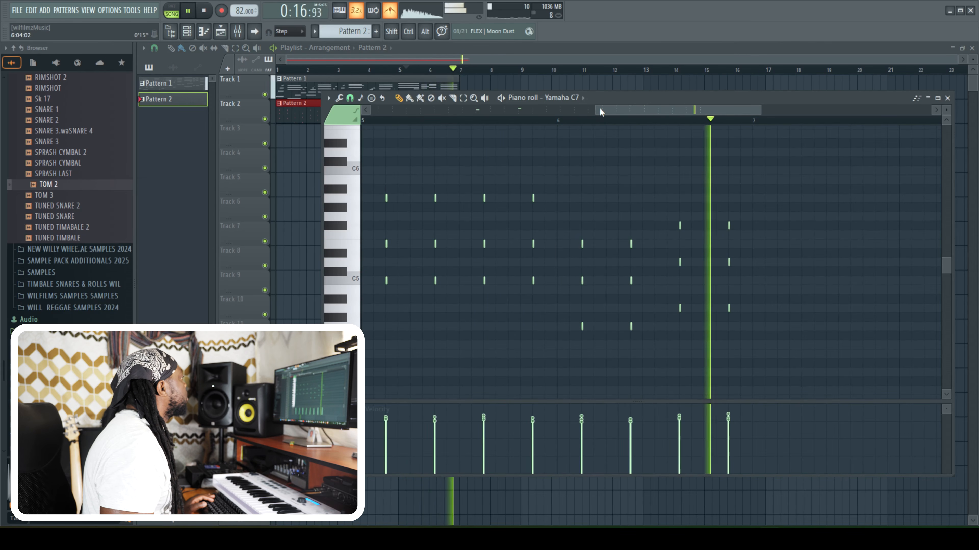
drag(611, 110, 564, 112)
click(427, 128)
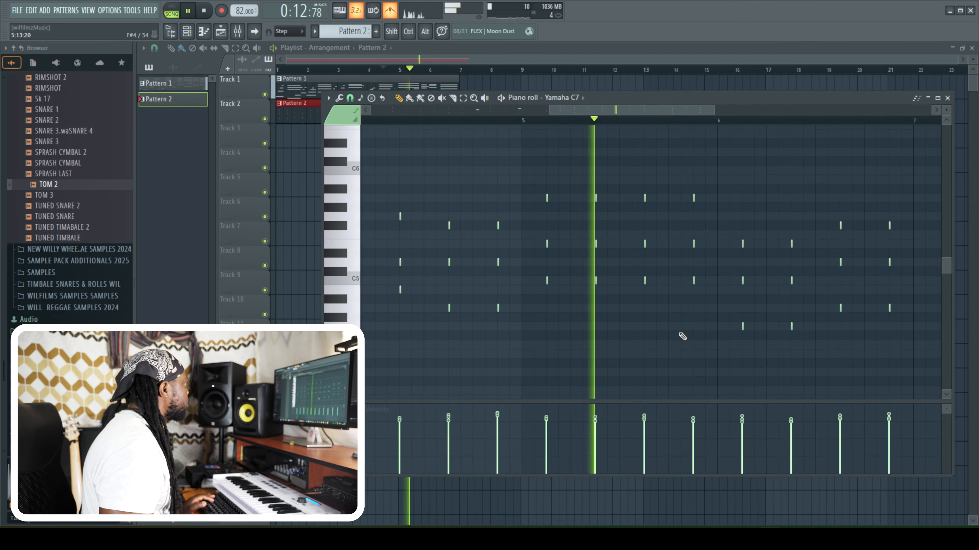
key(space)
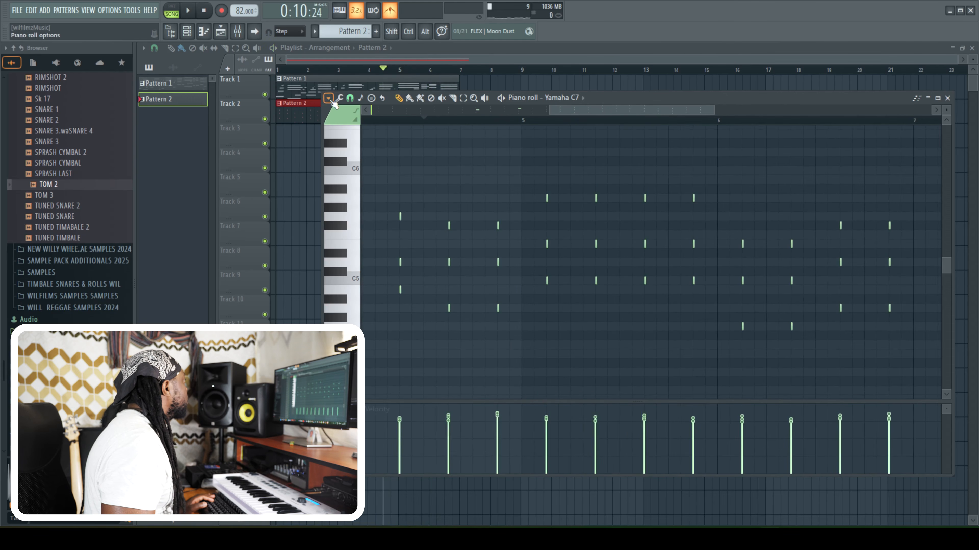
Correct the third and fourth piano chords of bar 5, moving their C5 notes to B4 and deleting the extra A5 note.
click(352, 98)
click(365, 123)
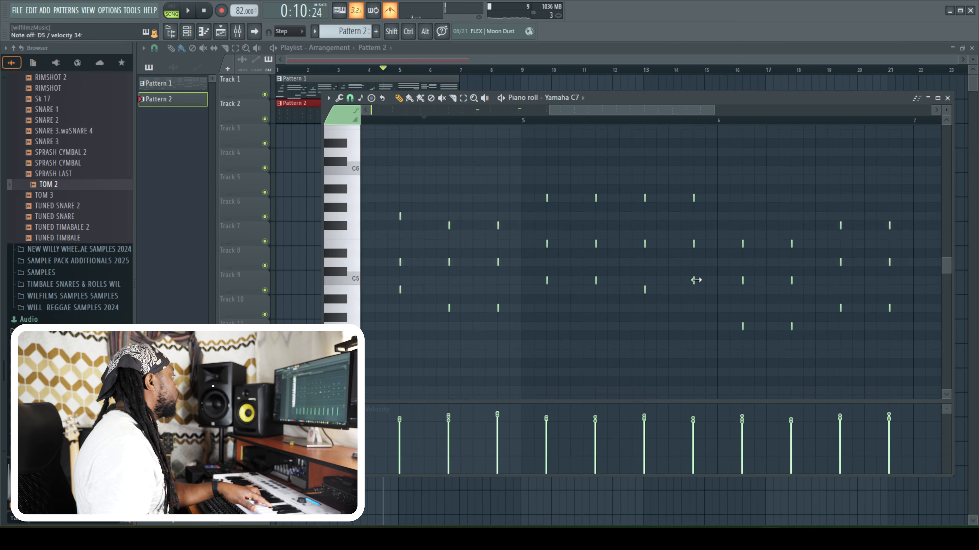
drag(693, 280, 693, 289)
key(space)
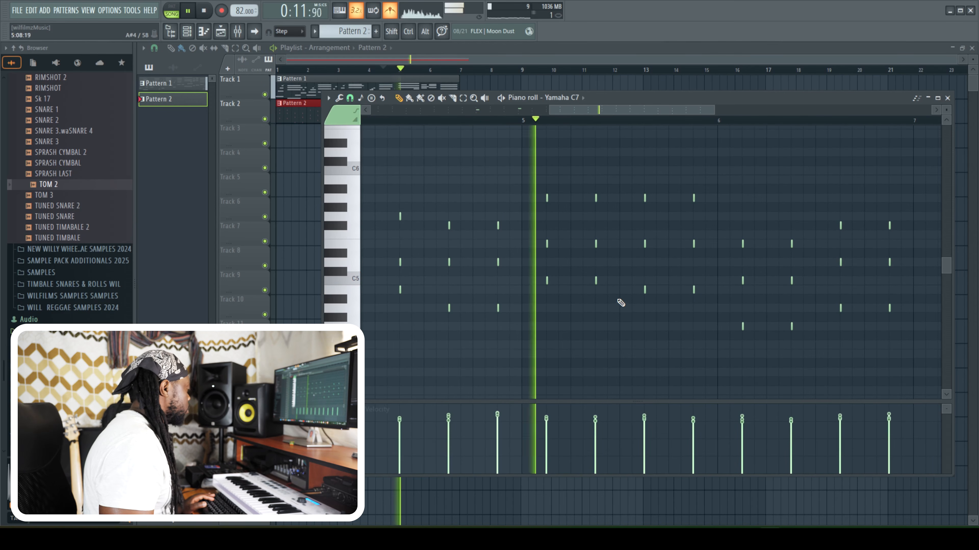
key(space)
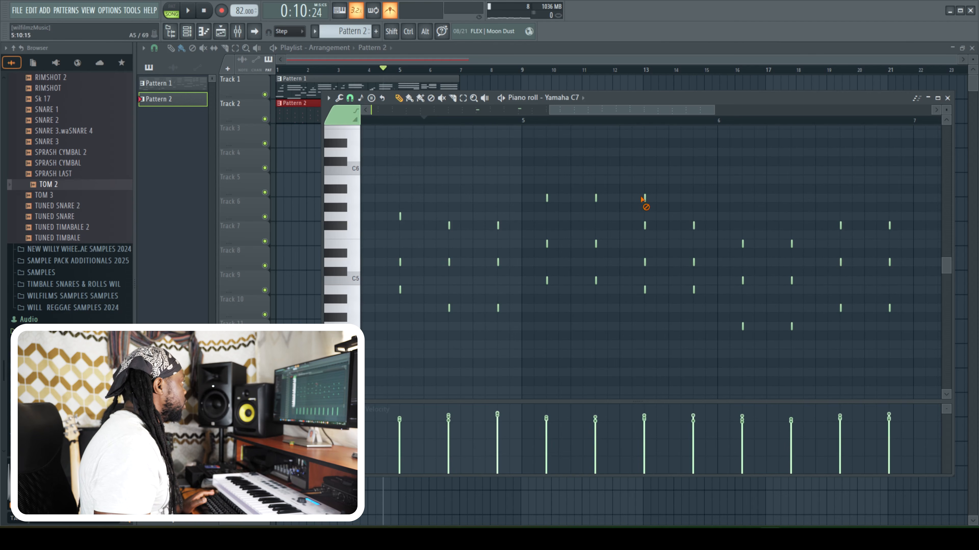
right_click(644, 199)
Set the piano roll snap to none and shorten the long D5 note in bar 2 and E5 note in bar 3.
key(space)
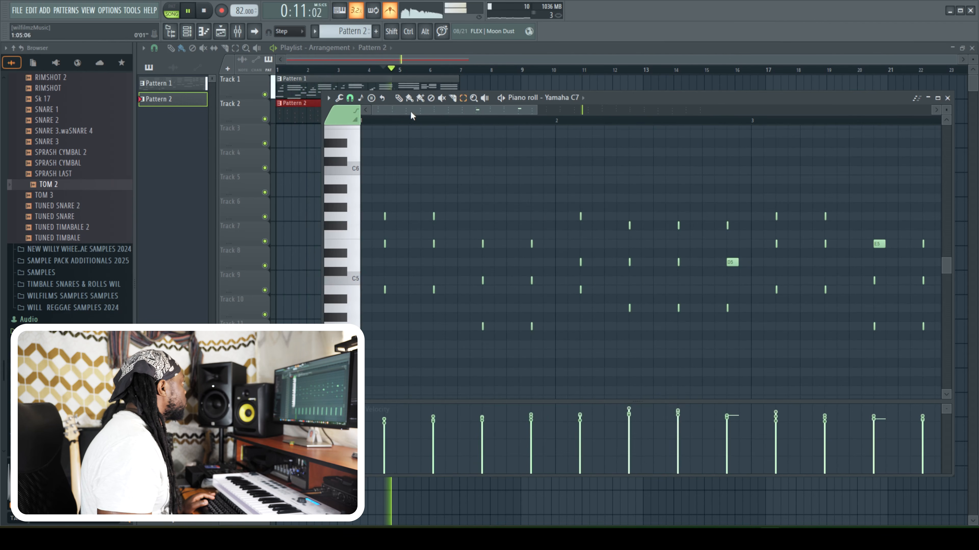
click(399, 98)
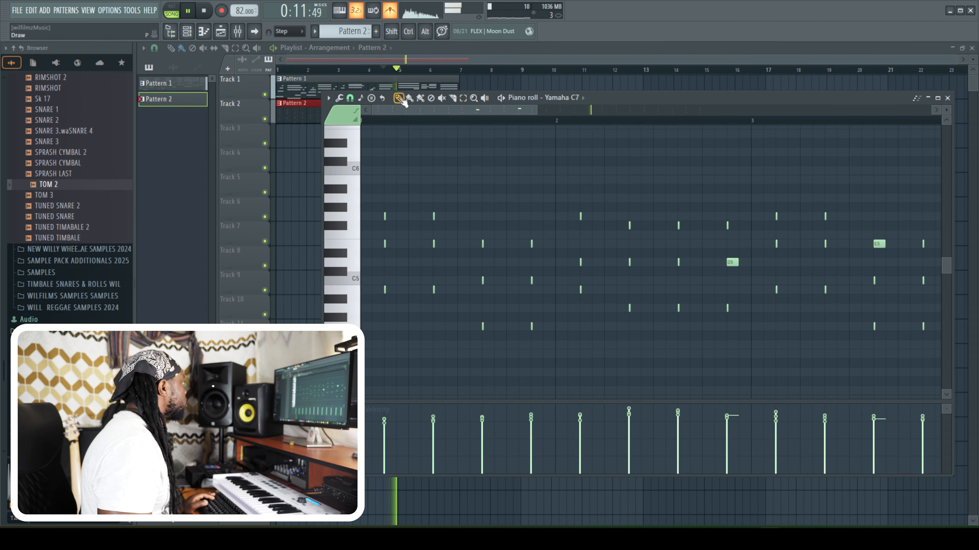
key(space)
click(350, 98)
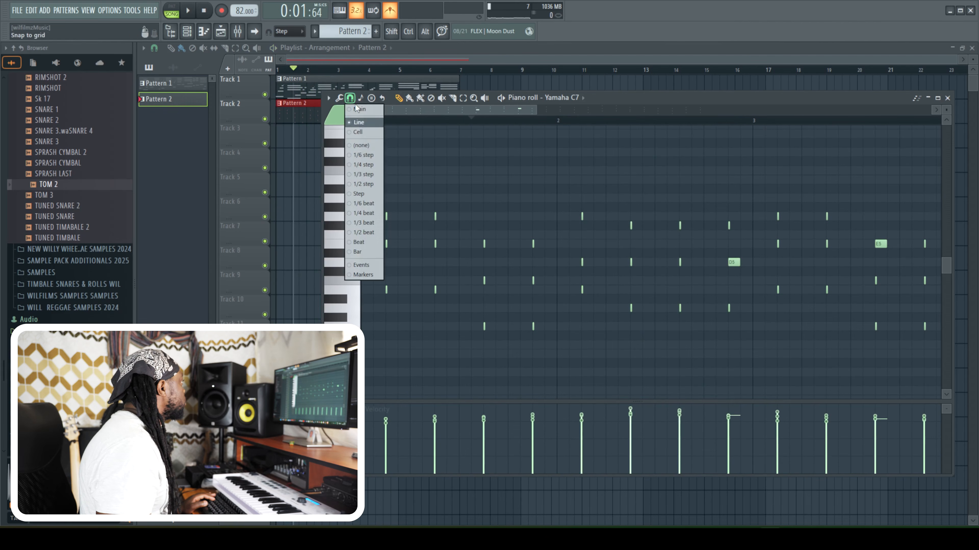
click(363, 147)
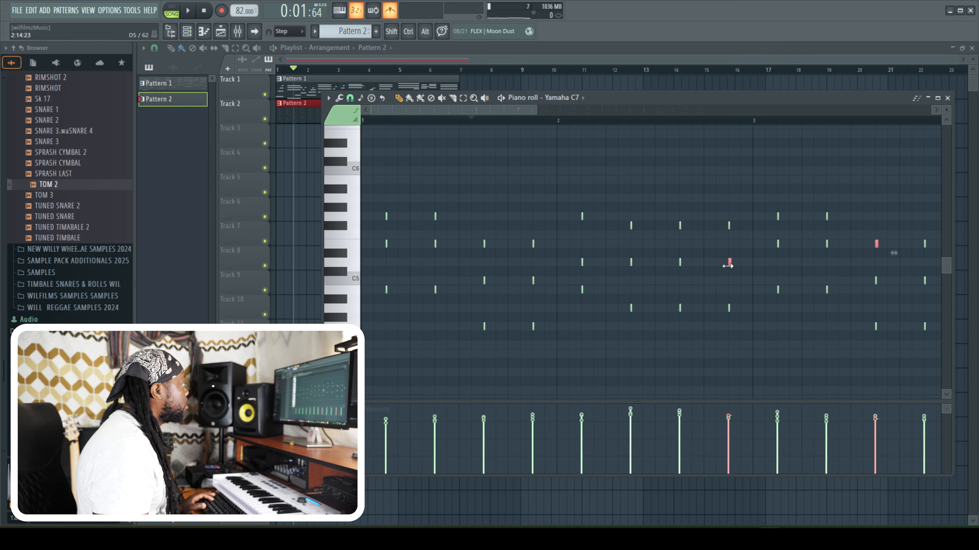
Play back the Pattern 2 piano chords from several positions to check their timing and note lengths.
key(space)
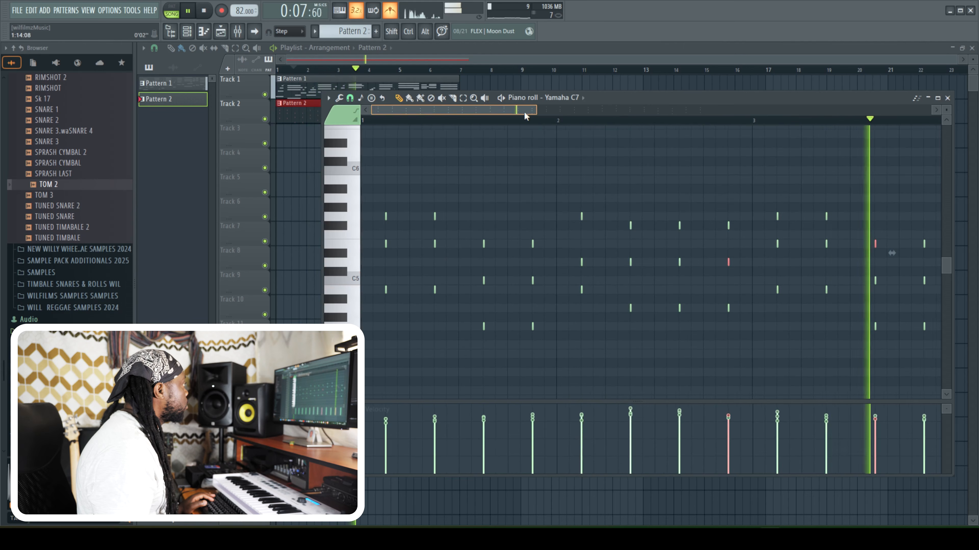
drag(524, 112, 617, 124)
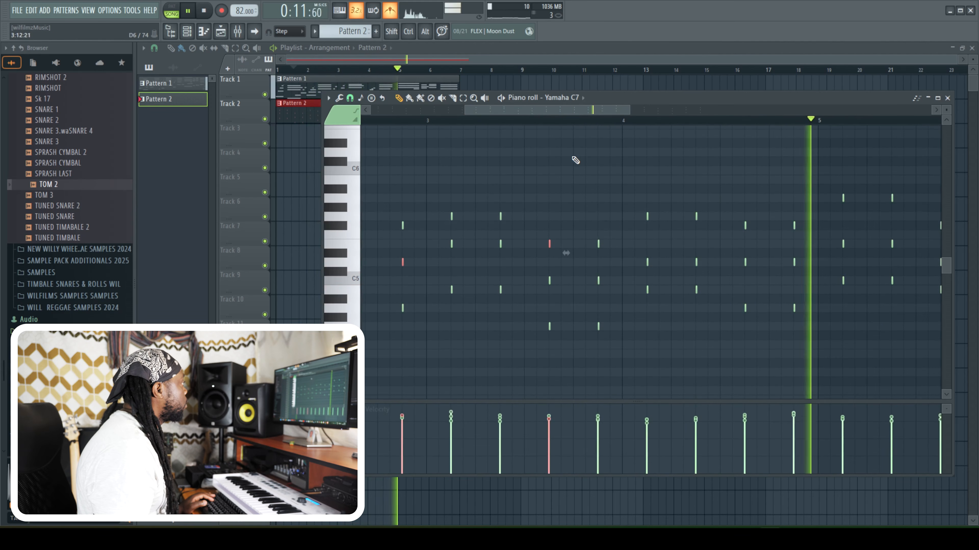
drag(600, 111, 399, 123)
click(457, 120)
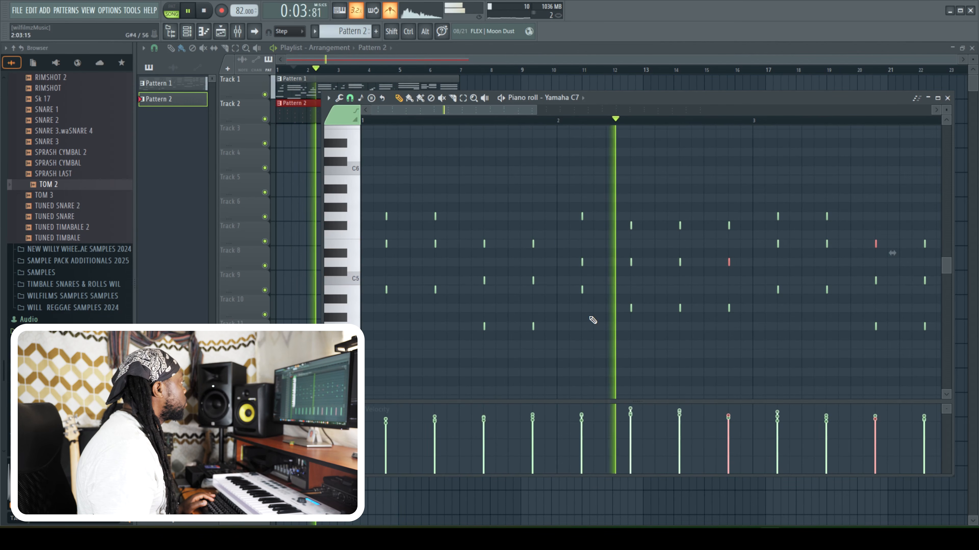
key(space)
key(space)
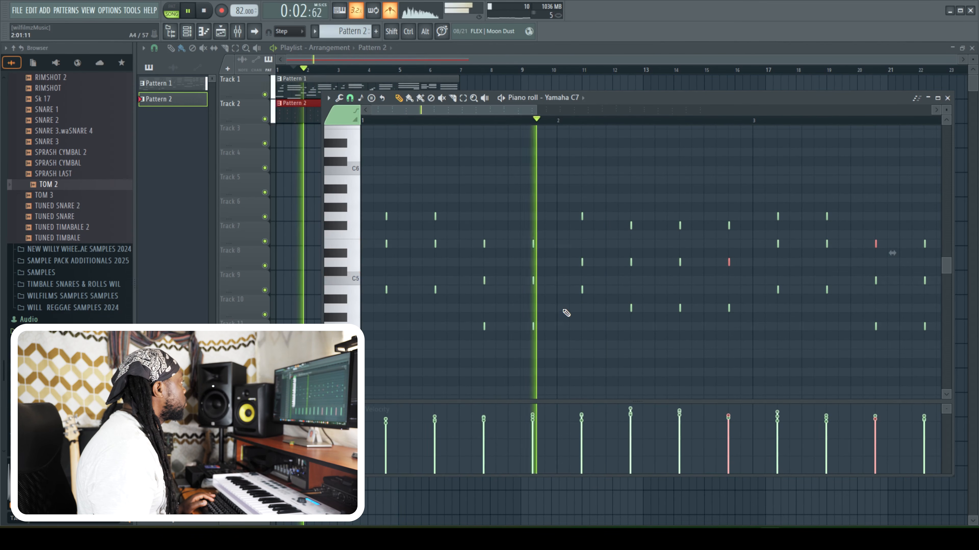
key(space)
key(space)
Record the 5String BopBass Dynamic bass line into Pattern 3 on Track 3, bars 1 to 6.
key(space)
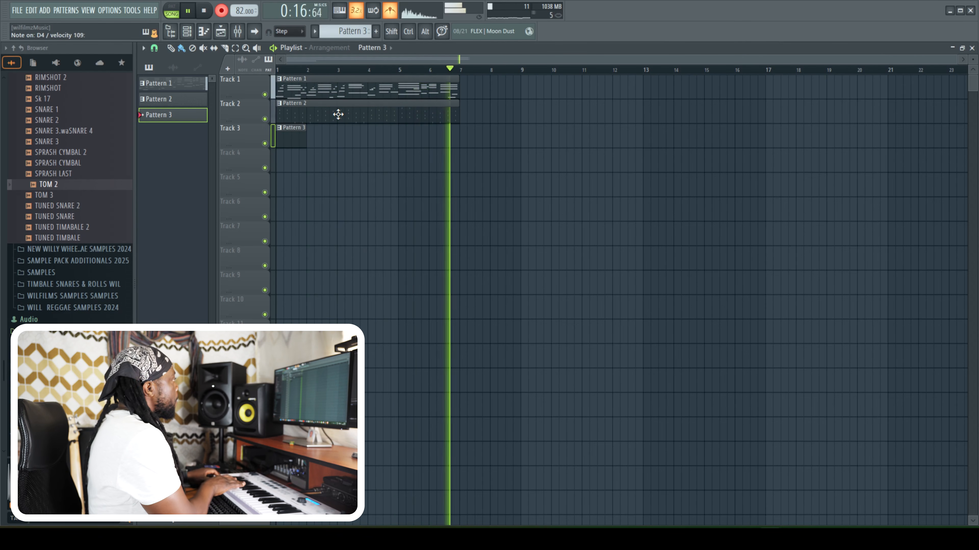
key(space)
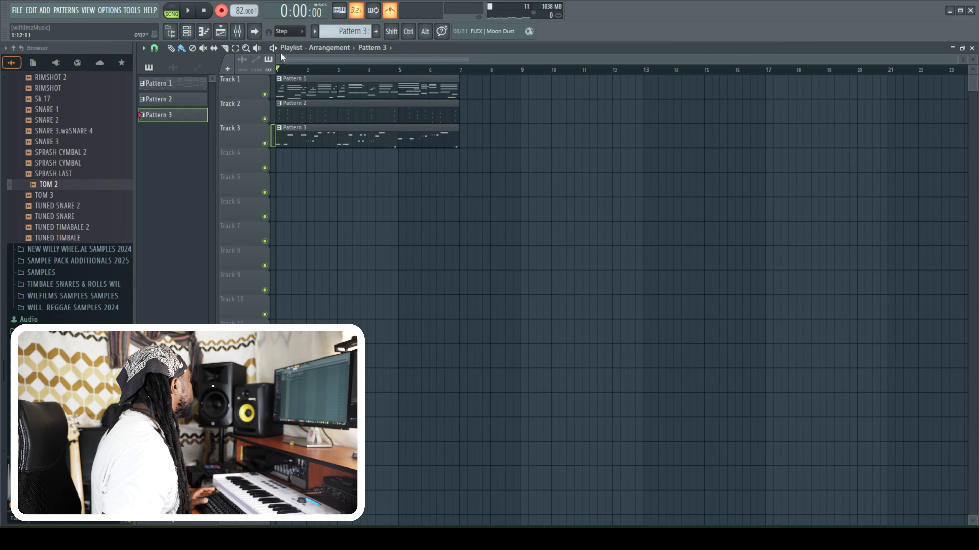
drag(955, 60, 629, 69)
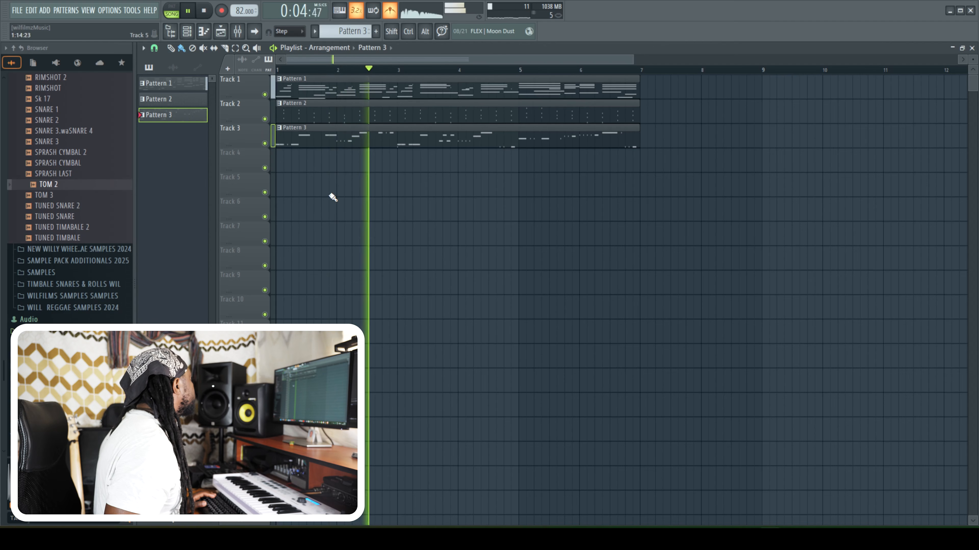
Open Pattern 3 in the piano roll and lengthen short bass notes, including the D3 and G3 notes in bar 4.
double_click(414, 140)
scroll(481, 308, down, 5)
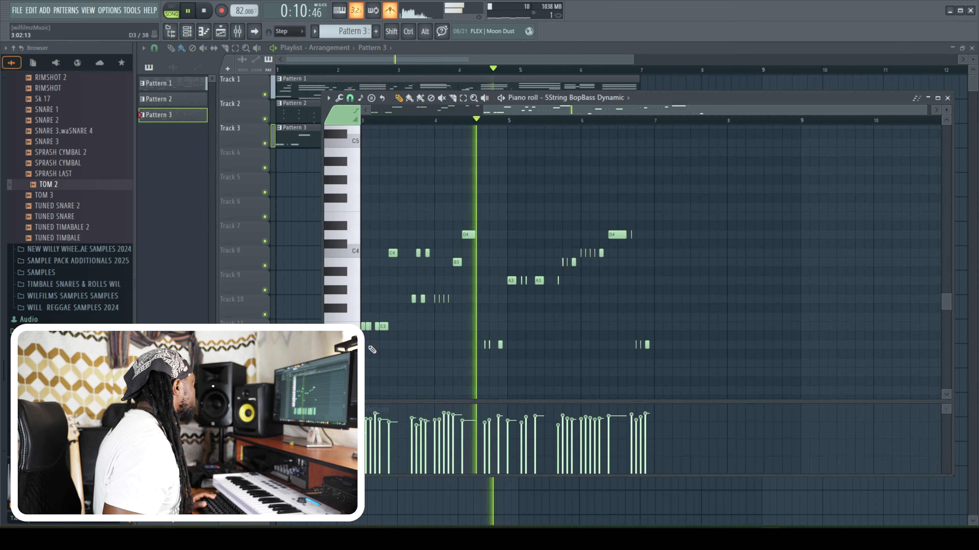
scroll(363, 350, left, 1)
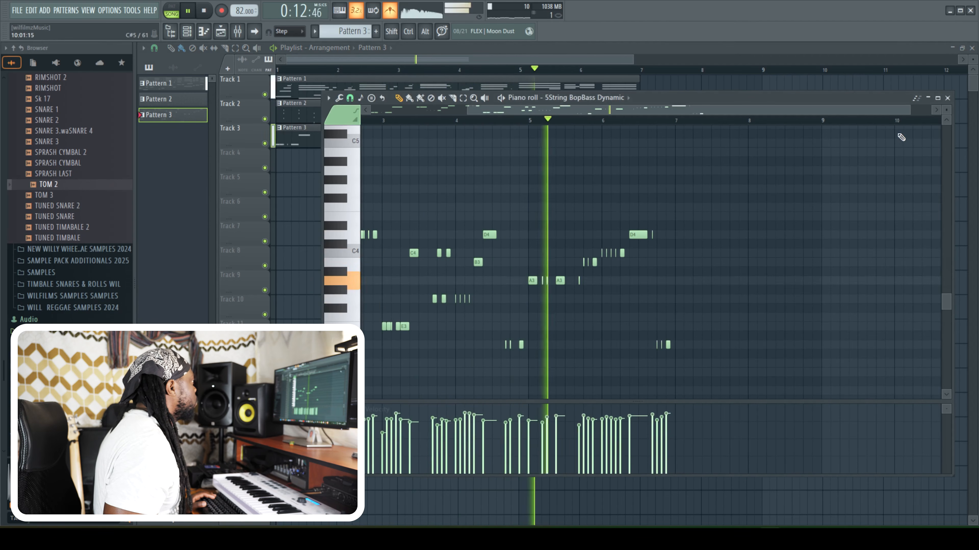
drag(910, 110, 672, 111)
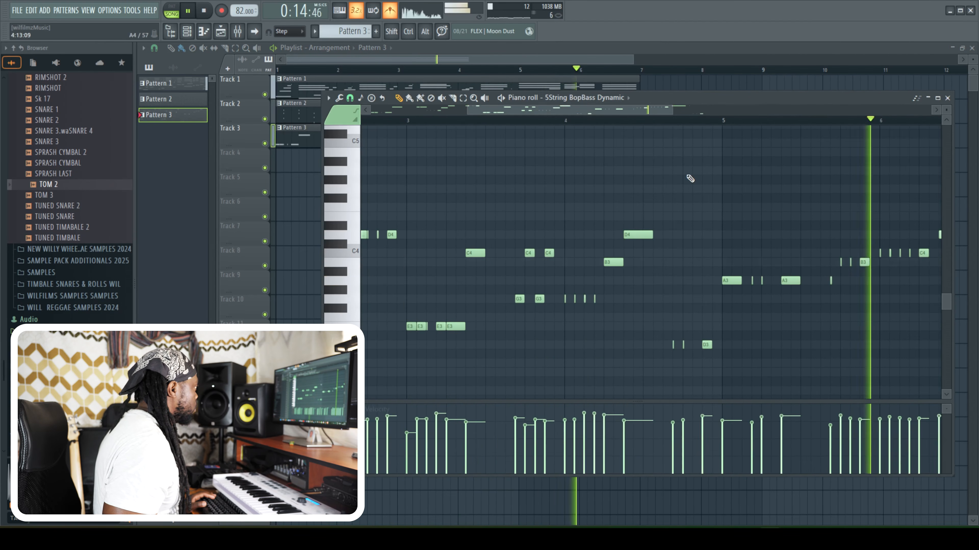
drag(684, 348, 689, 348)
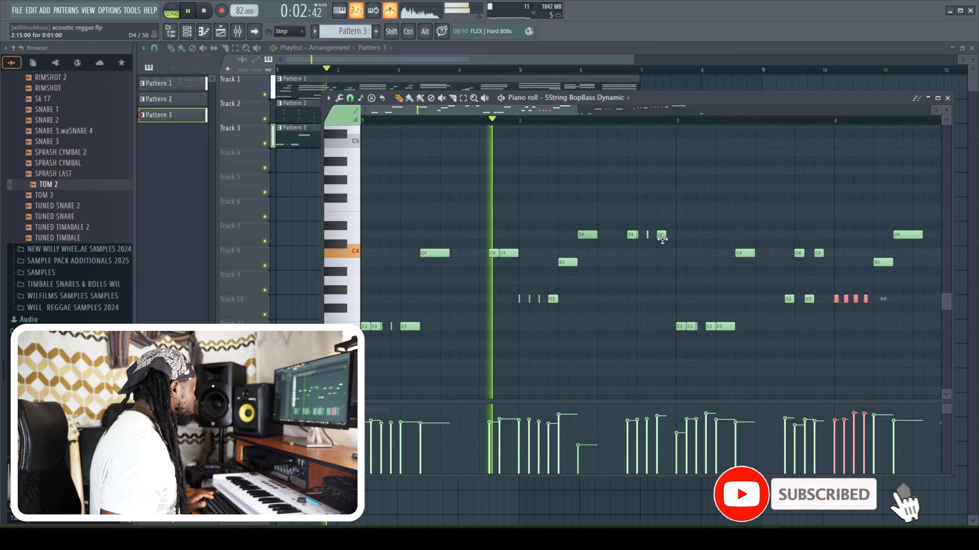
drag(638, 235, 641, 235)
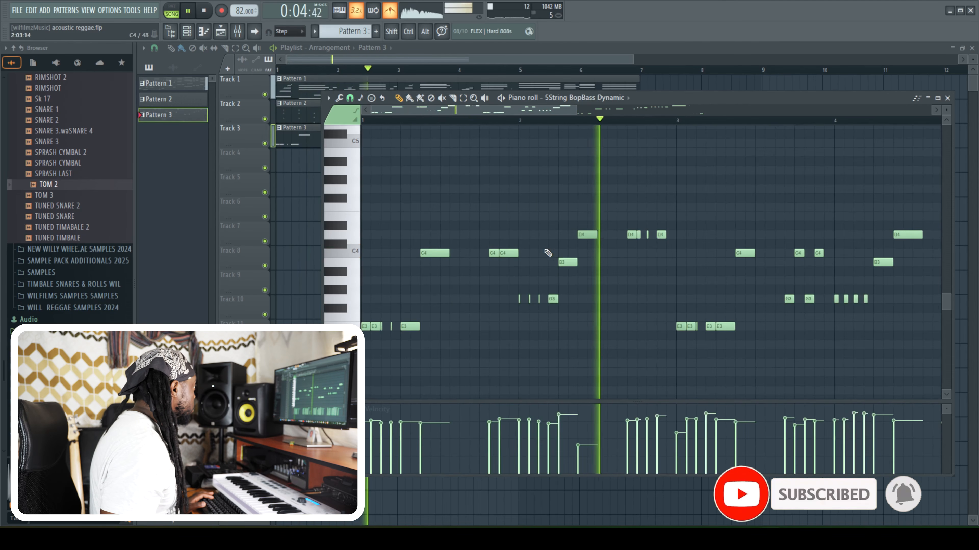
Lengthen the short E3, G3 and D4 bass notes in bars 1 and 2 and the short notes in bars 5 and 6.
click(463, 99)
drag(491, 308, 543, 296)
drag(382, 336, 398, 317)
drag(479, 320, 542, 289)
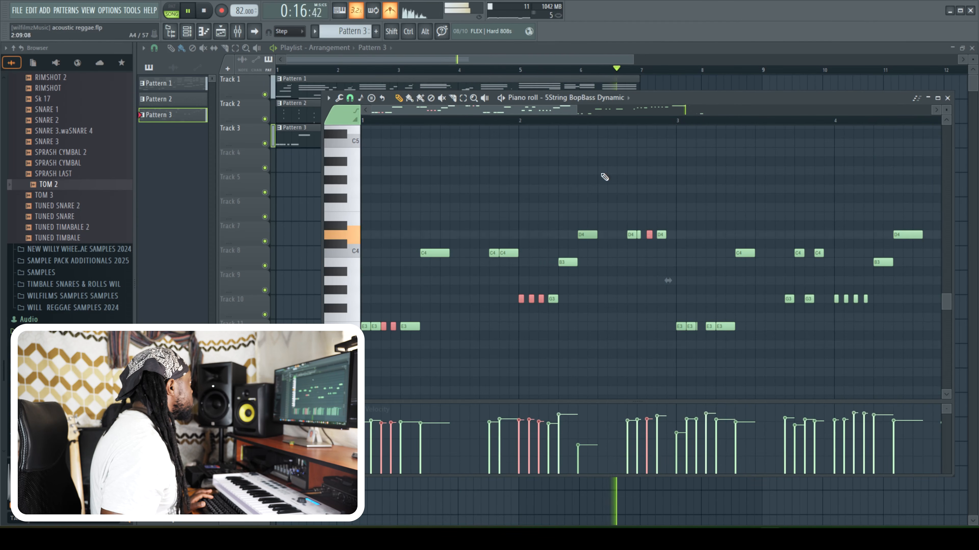
drag(562, 111, 767, 152)
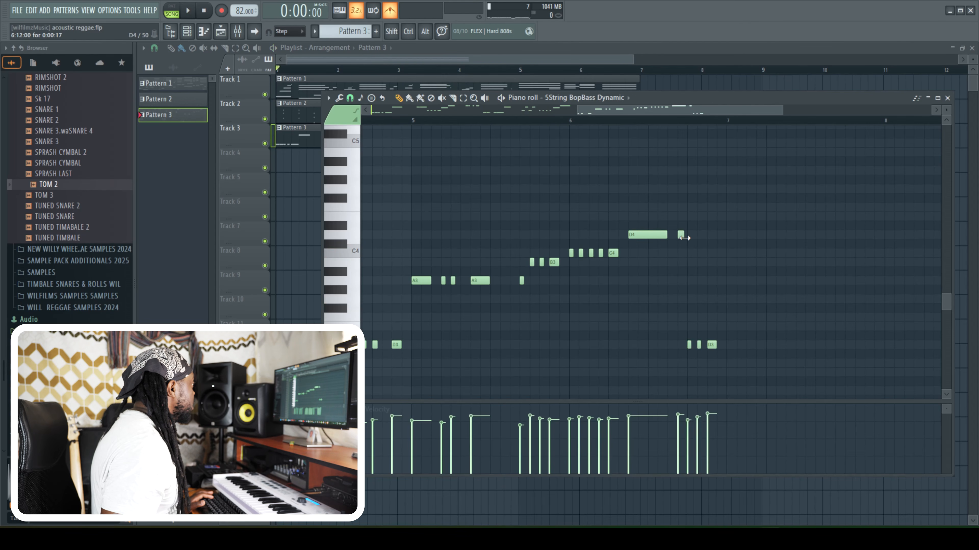
Even out the velocities of the Pattern 3 bass notes, play back the result, and close the piano roll.
drag(685, 120, 447, 136)
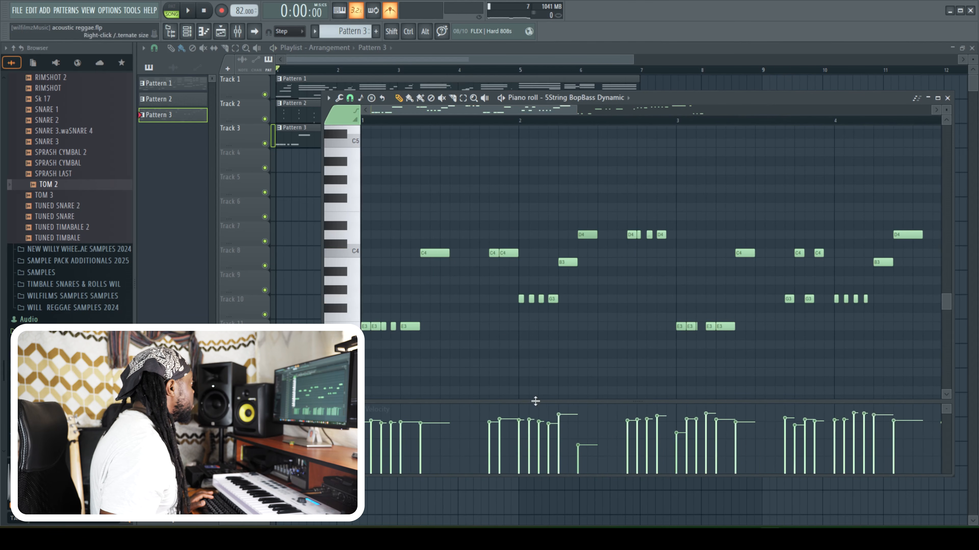
drag(941, 406, 763, 412)
drag(670, 111, 285, 165)
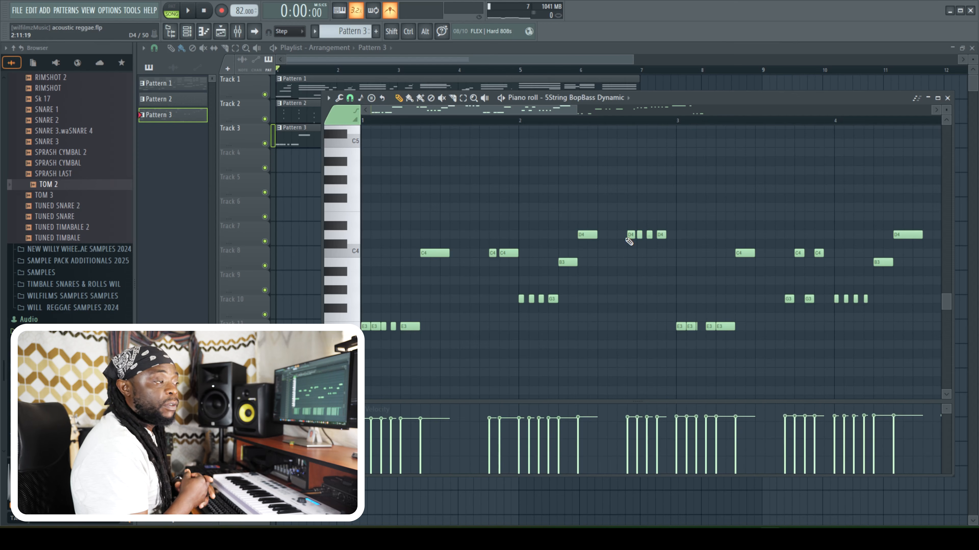
key(space)
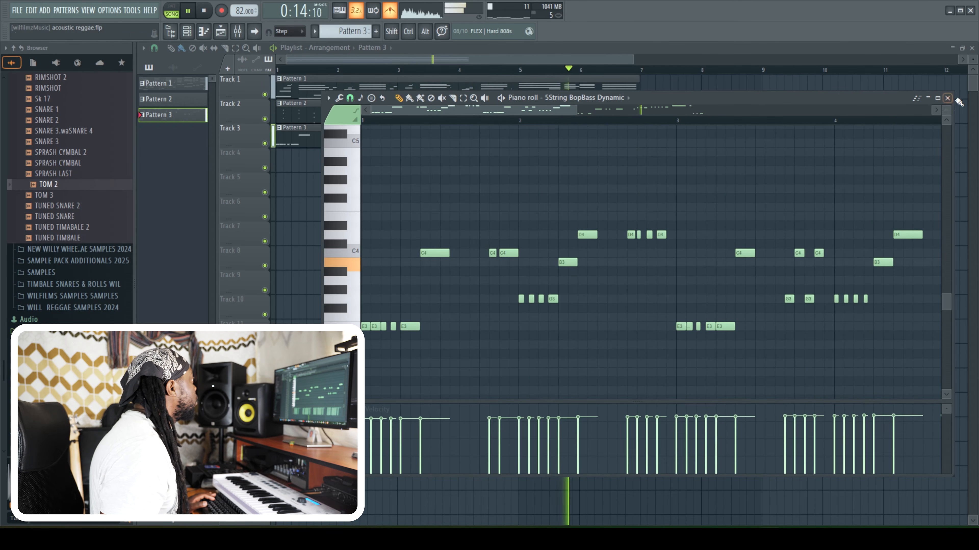
click(948, 98)
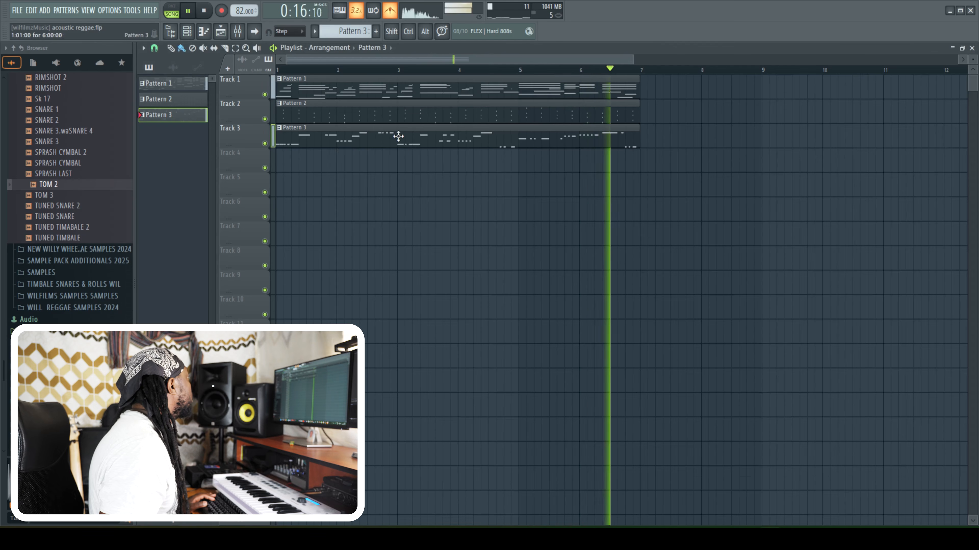
Record an Ace Nylon MK I #2 guitar melody into Pattern 4 on Track 4, bars 1 to 6.
click(202, 32)
key(space)
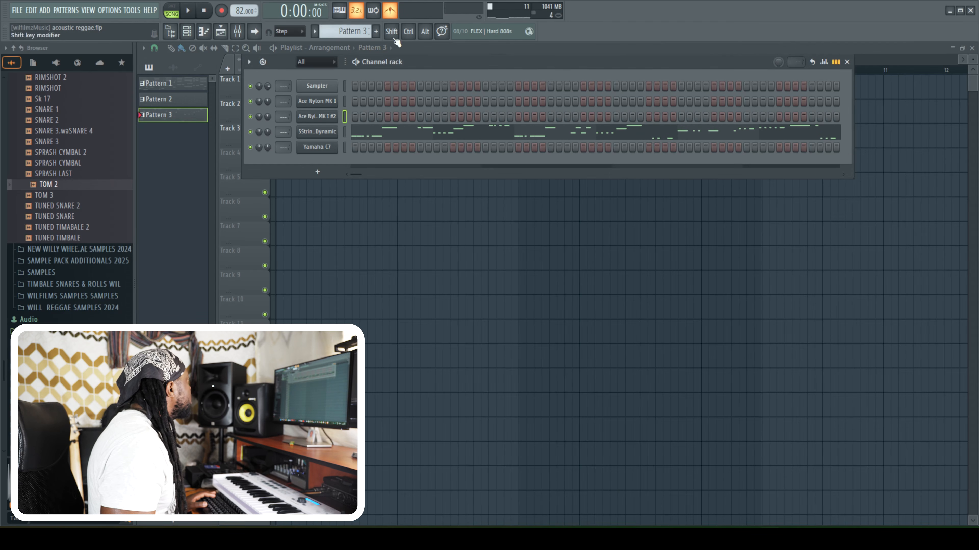
click(846, 62)
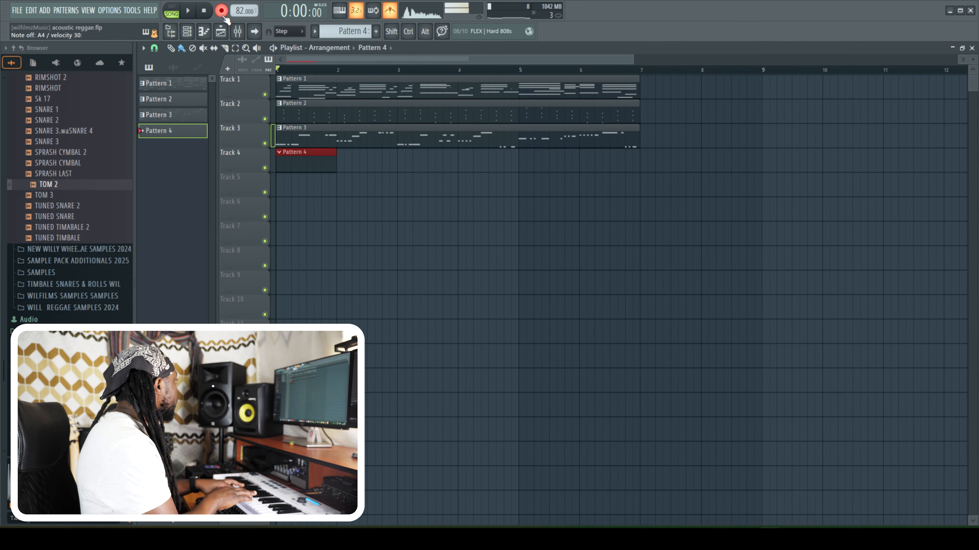
key(space)
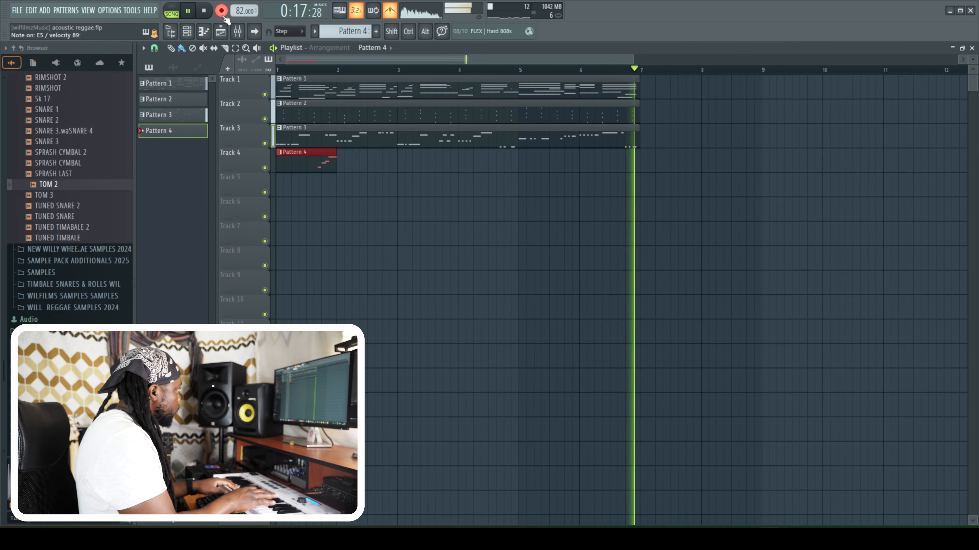
key(space)
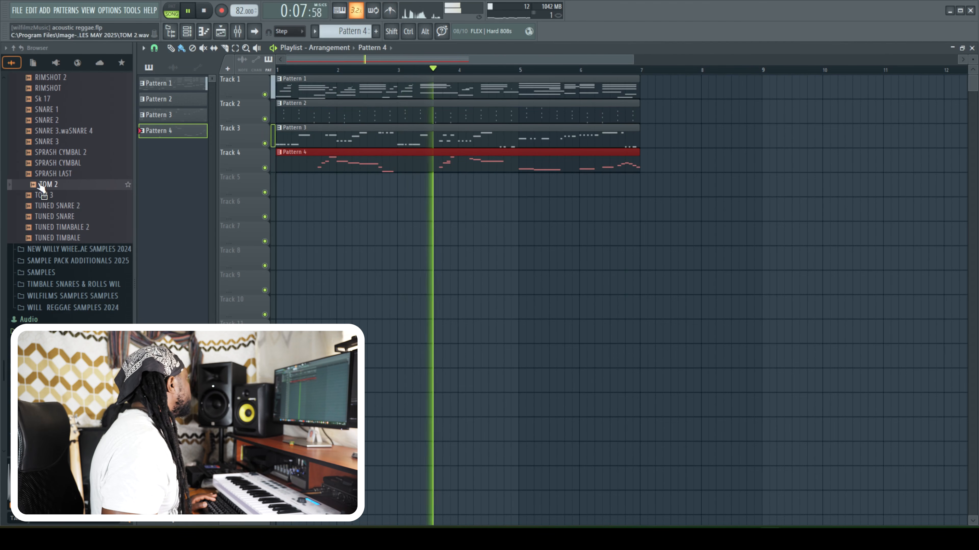
Collapse the NEW REGGAE SAMPLES MAY 2025 folder and browse the other sample folders during playback.
scroll(41, 188, up, 10)
click(54, 153)
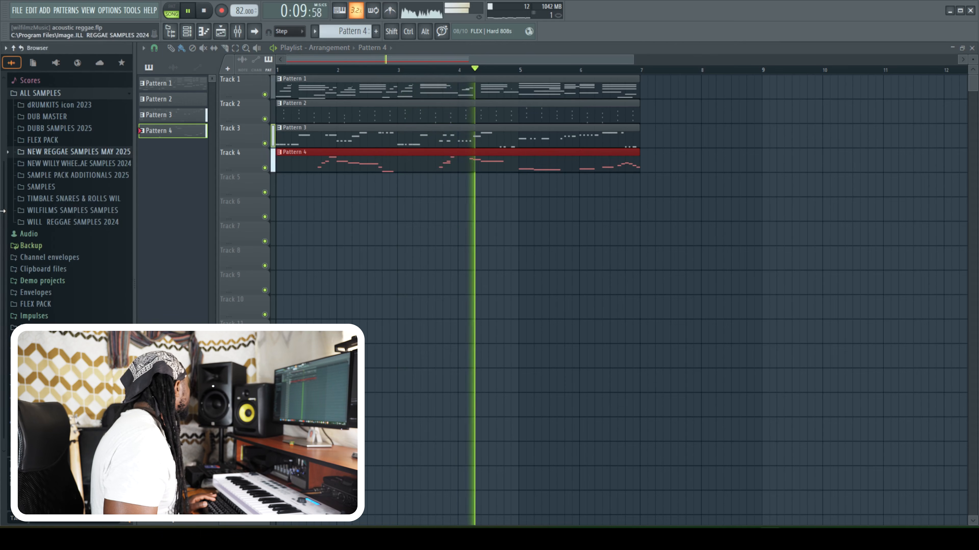
scroll(24, 189, up, 3)
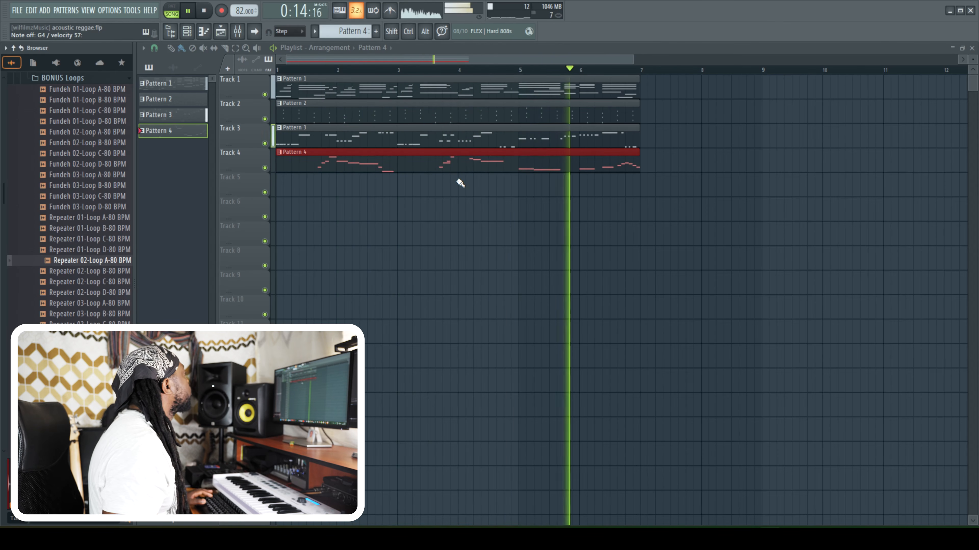
Open Pattern 4 in the piano roll, move the A#4 note in bar 5 to A4 slightly later, and play it back.
click(512, 69)
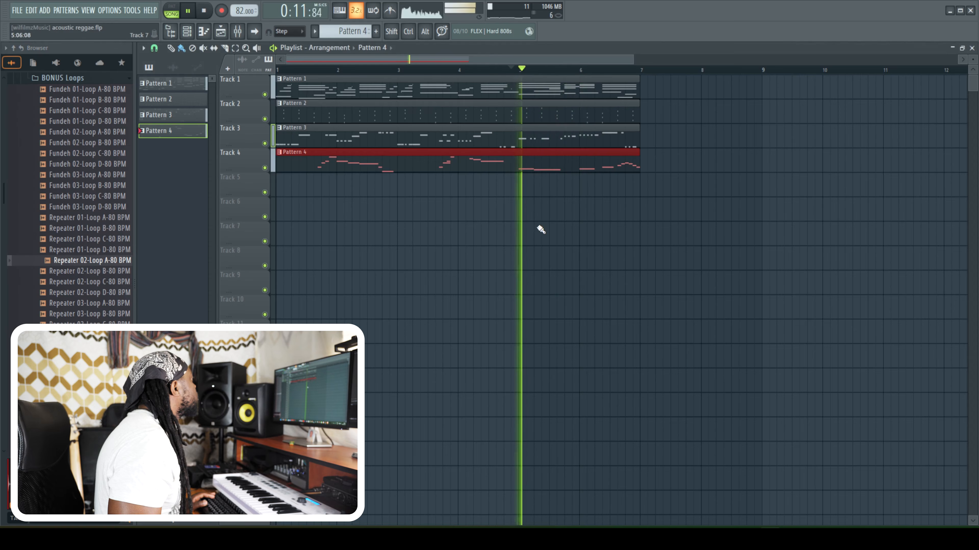
double_click(544, 171)
key(space)
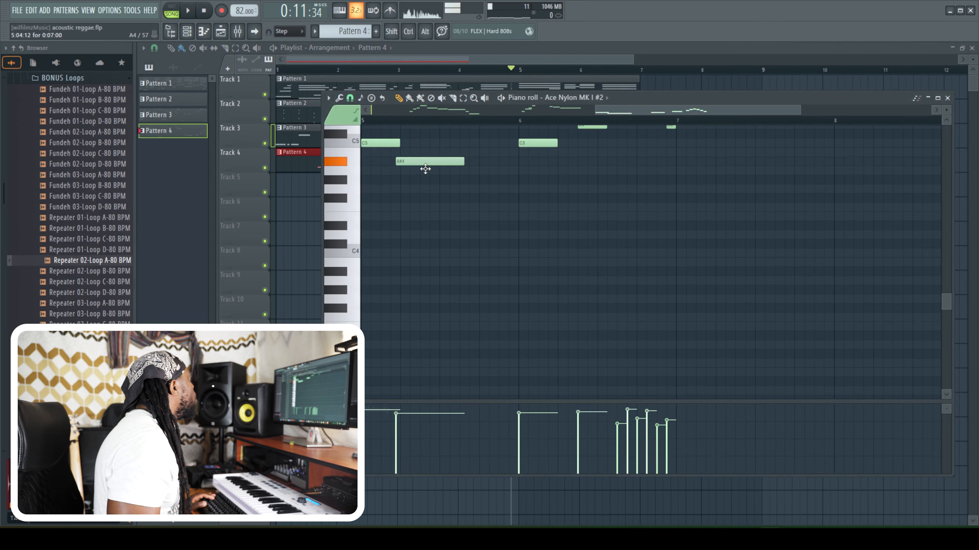
key(space)
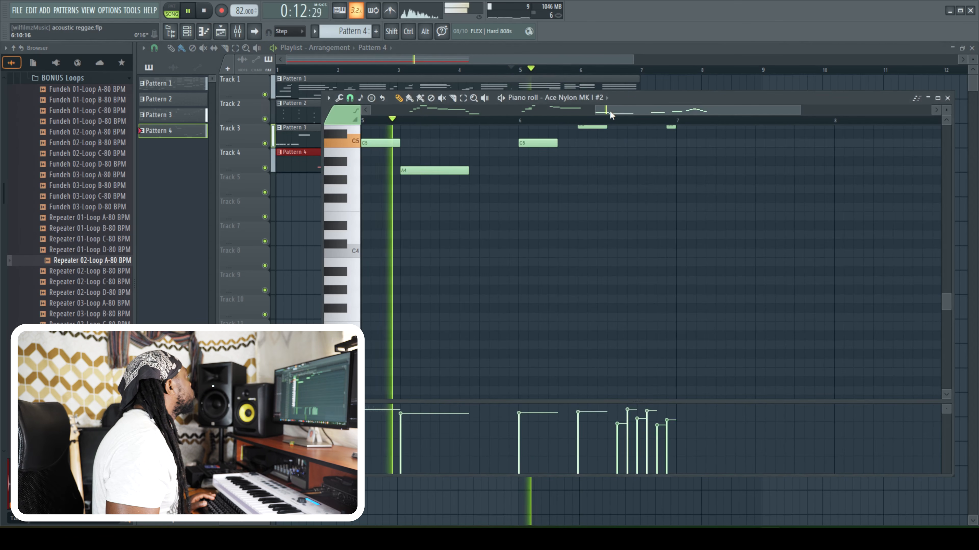
scroll(593, 231, up, 3)
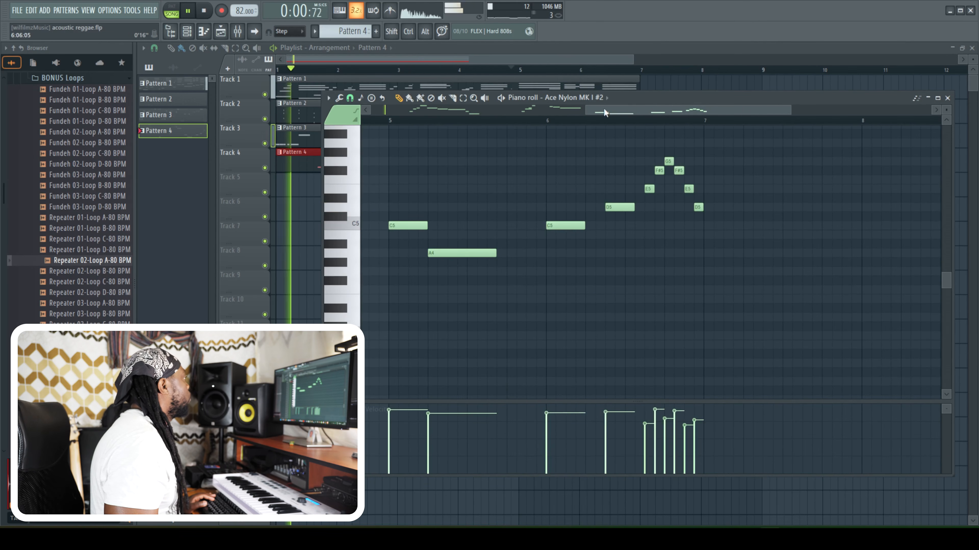
click(947, 97)
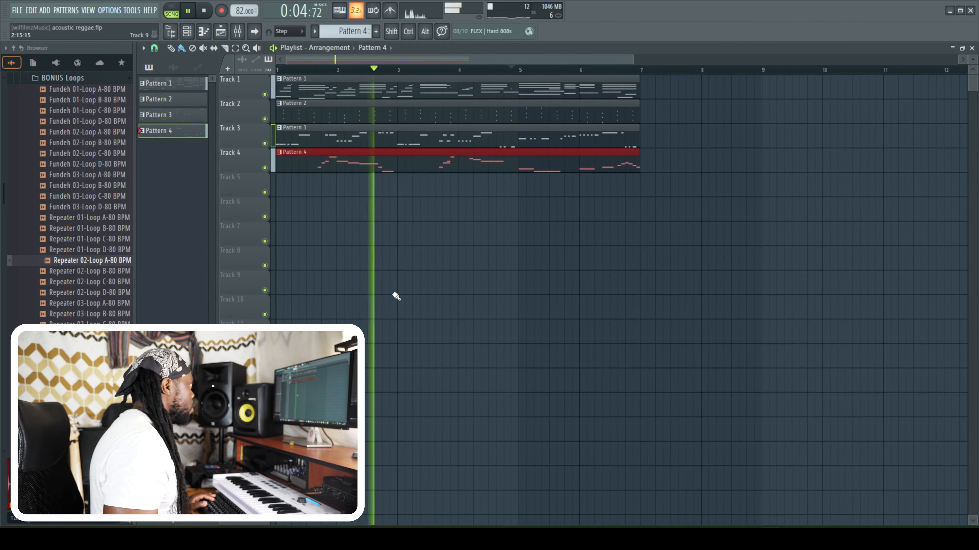
Stop playback and duplicate all four pattern clips so the copies start at bar 7.
click(369, 120)
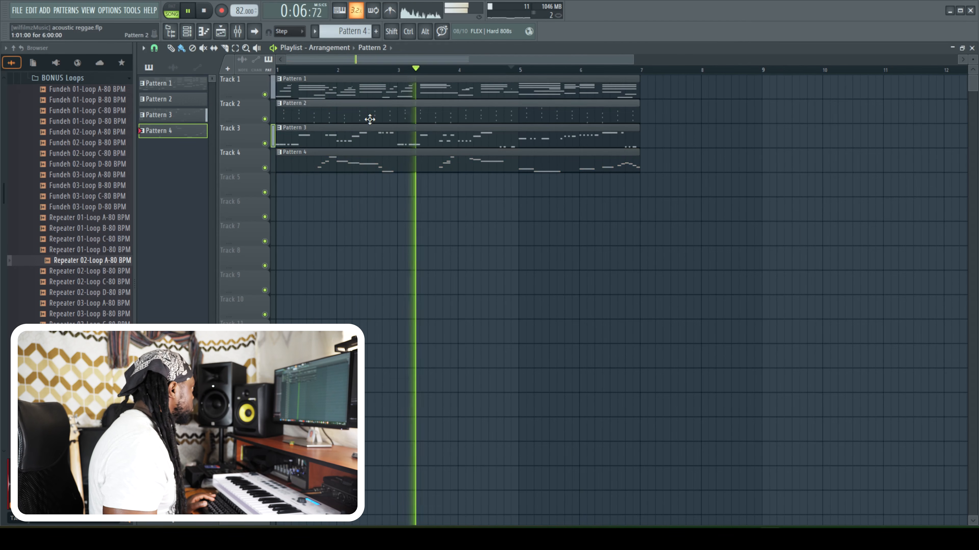
key(space)
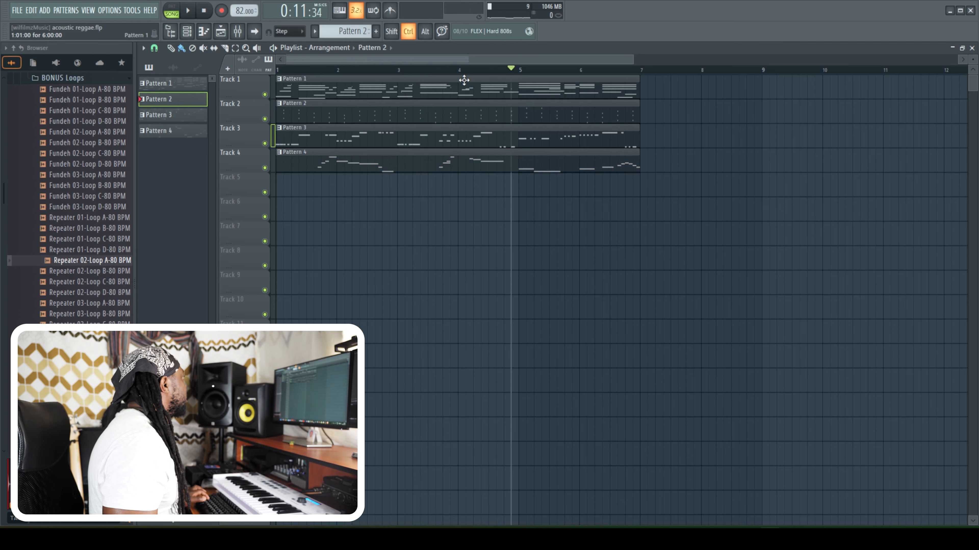
key(ctrl+a)
mouse_move(324, 82)
mouse_down()
mouse_move(716, 85)
mouse_move(670, 88)
mouse_move(690, 82)
mouse_up()
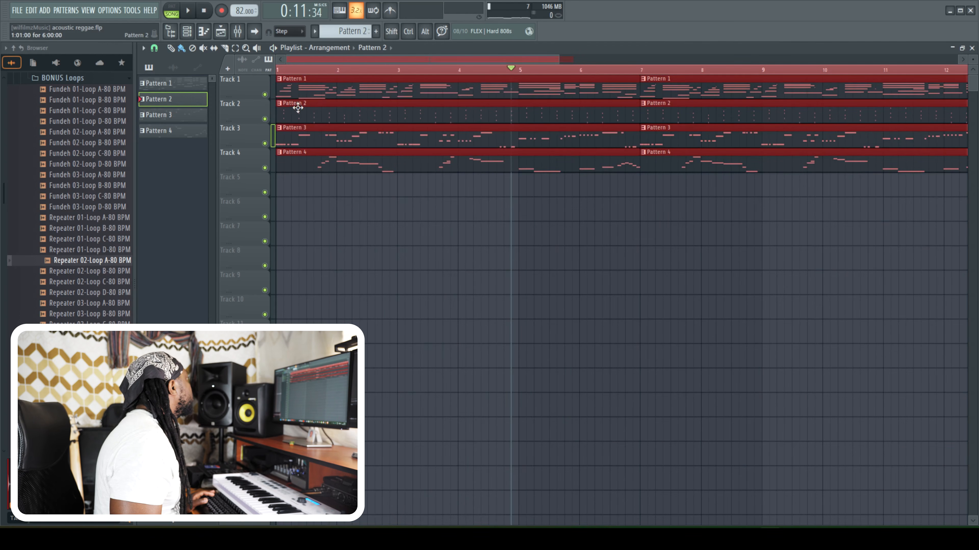
drag(320, 201, 686, 223)
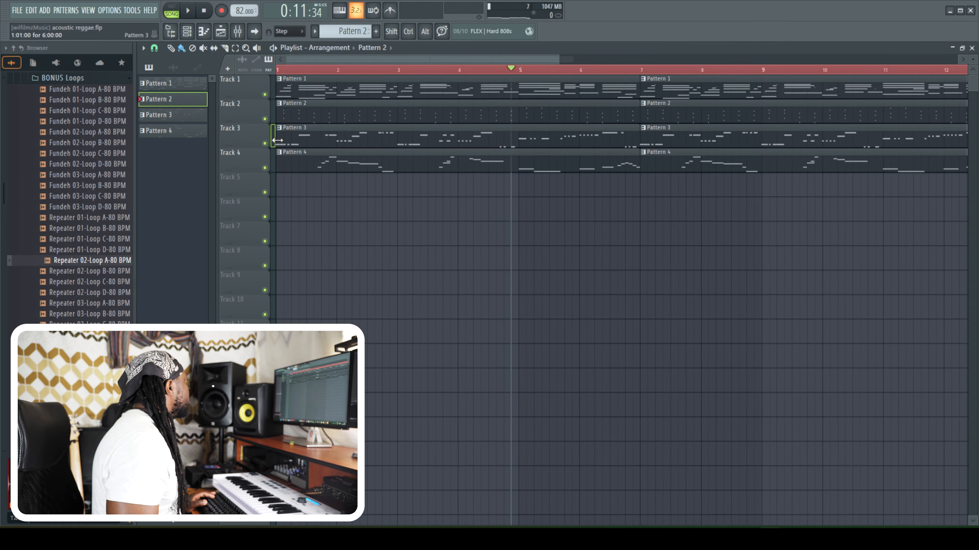
Duplicate all clips in bars 1 to 12 so the copies start at bar 13, and clear the selection.
key(ctrl+a)
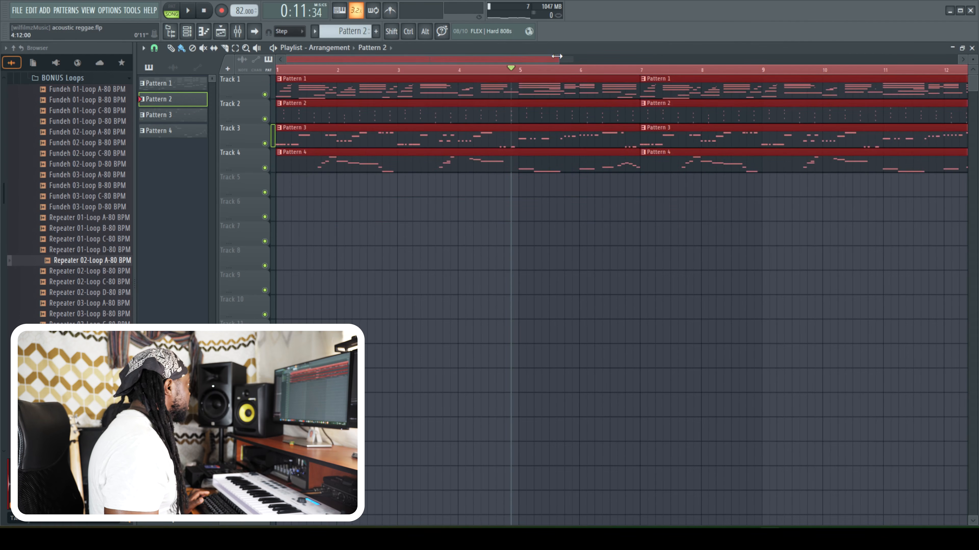
drag(558, 59, 812, 59)
drag(353, 83, 731, 108)
key(ctrl+a)
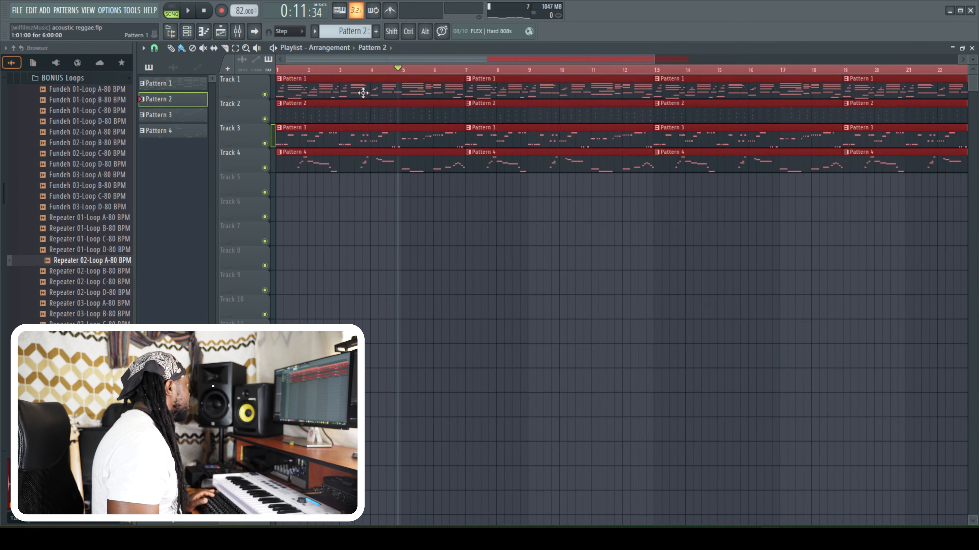
click(308, 205)
right_click(327, 215)
Try starting Pattern 1 at bar 4, restore it to bar 1, and trim the first Pattern 2 clip to start at bar 3.
drag(280, 90, 350, 93)
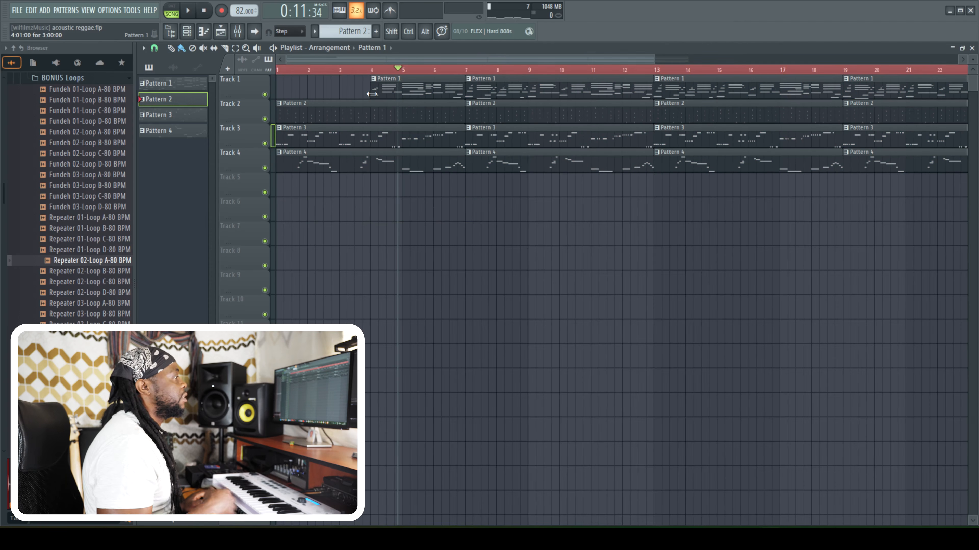
key(space)
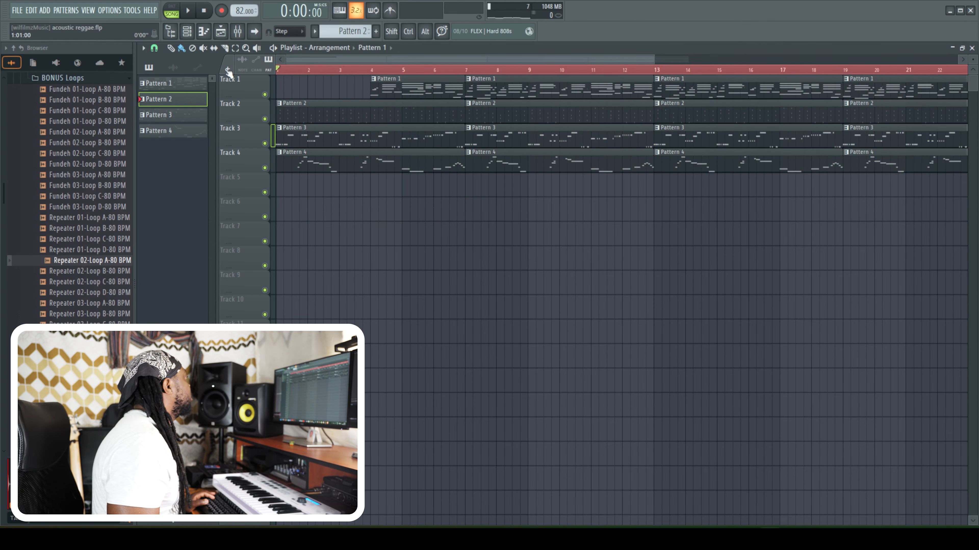
drag(276, 115, 286, 115)
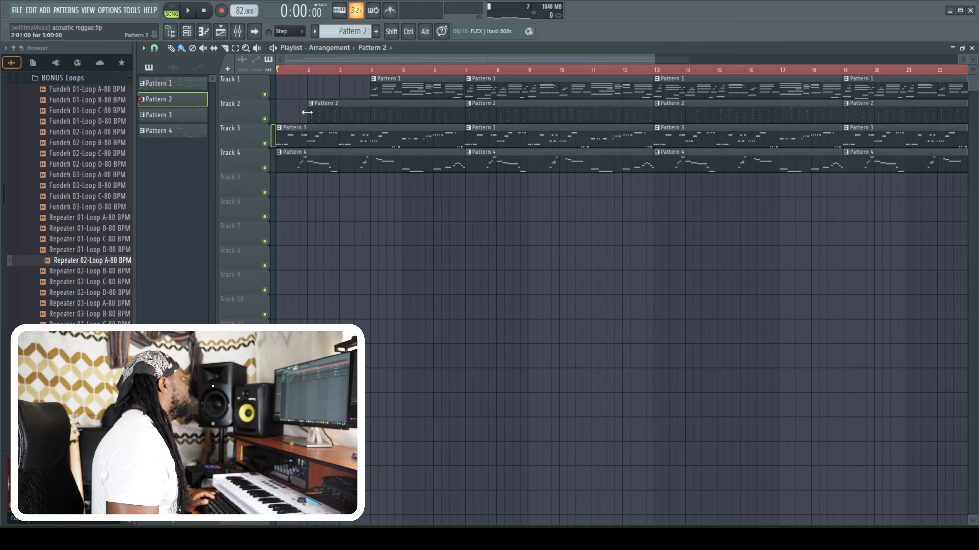
drag(315, 111, 273, 119)
drag(369, 92, 339, 119)
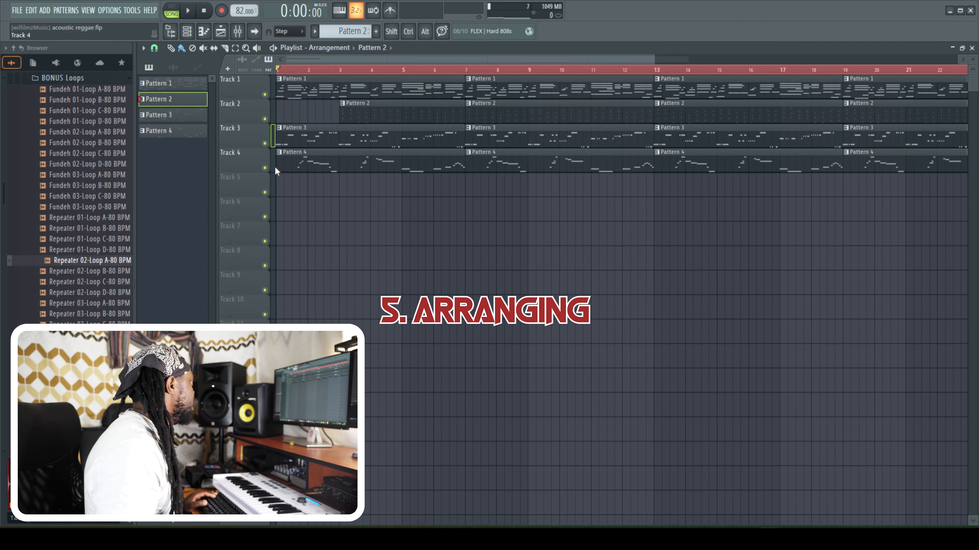
Trim the first Pattern 4 clip to start at bar 5 and make Pattern 3 enter at bar 7, while playing back.
drag(277, 166, 345, 161)
key(space)
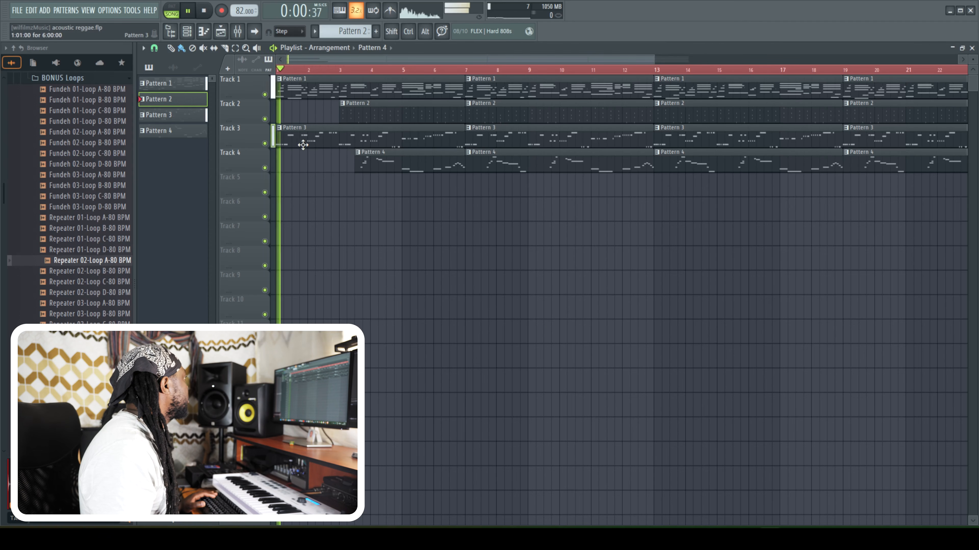
drag(279, 133, 372, 133)
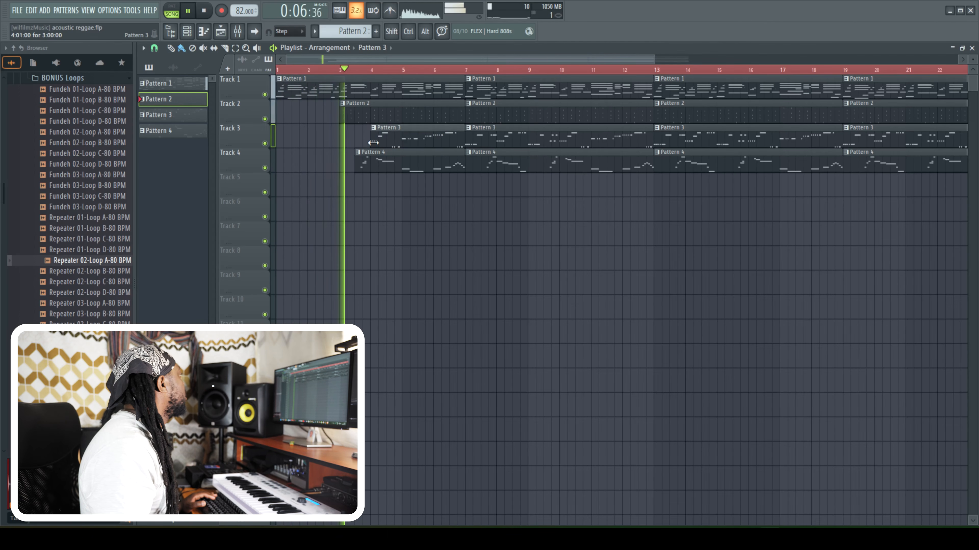
drag(373, 138, 403, 137)
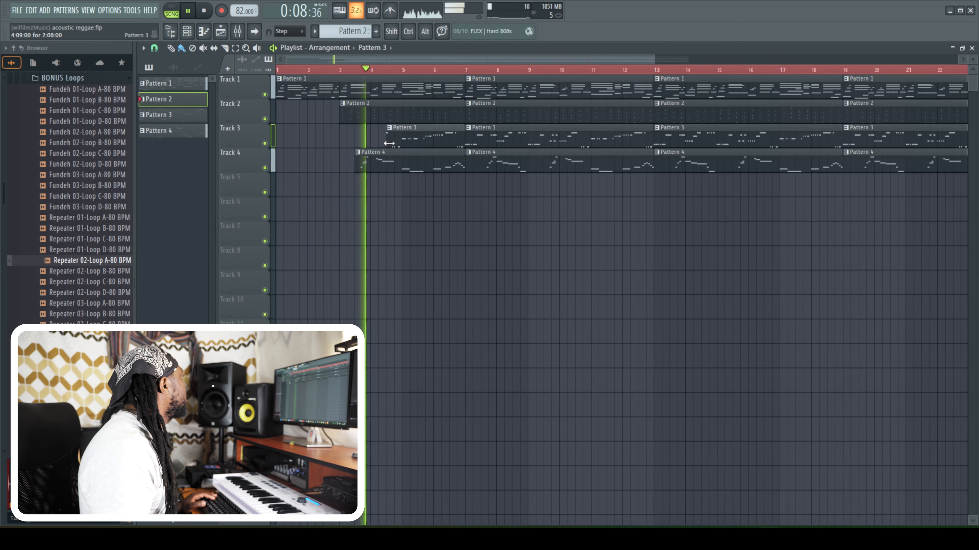
drag(356, 167, 403, 168)
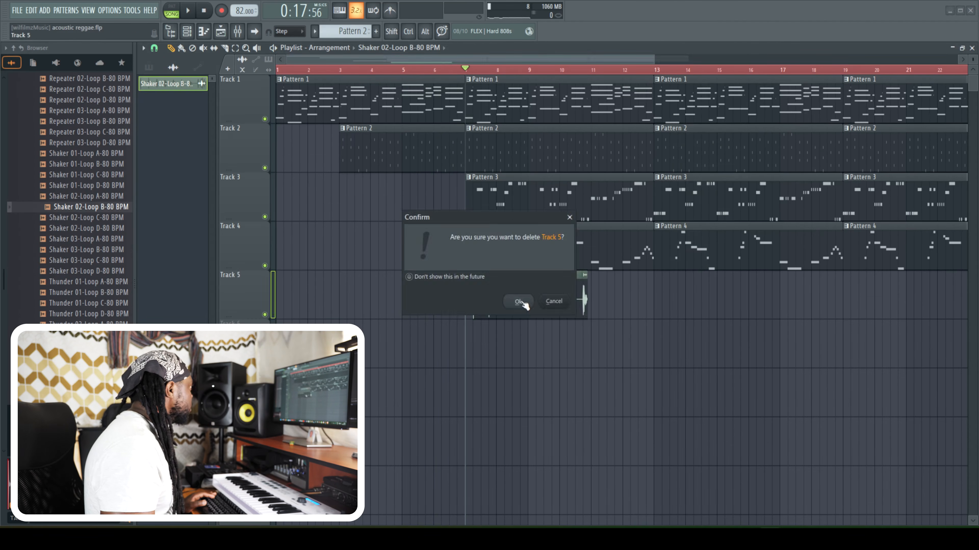
Confirm deleting Track 5 with its shaker loop, and place the playhead just before bar 5.
click(519, 302)
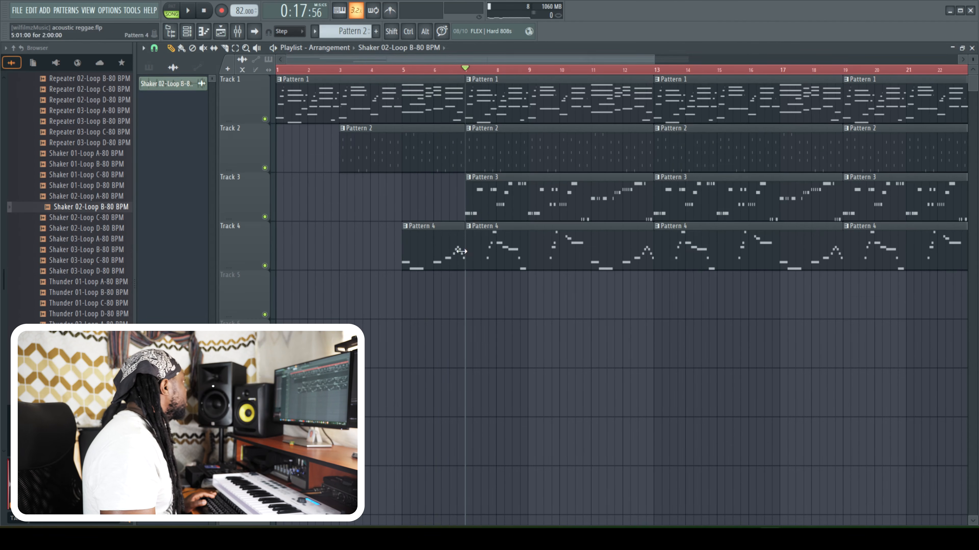
click(402, 71)
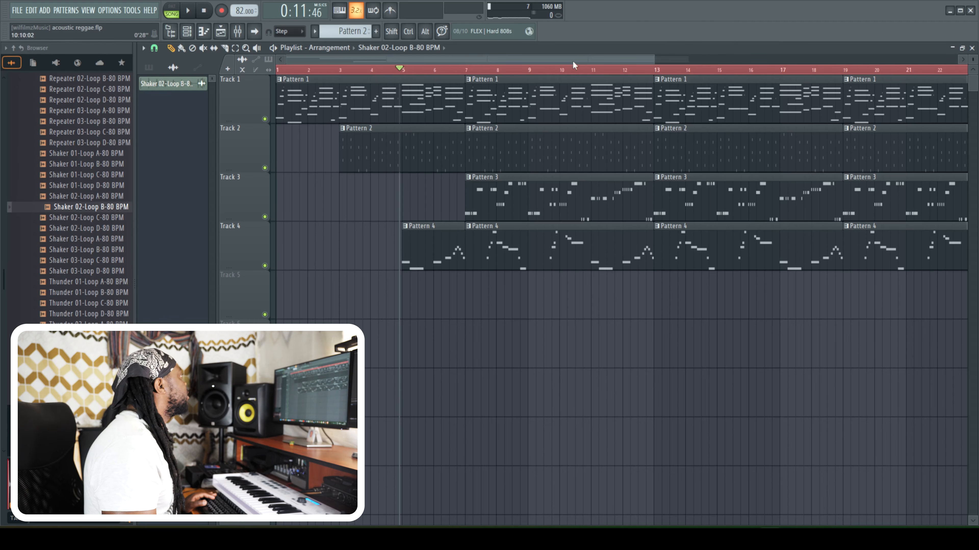
drag(654, 57, 803, 58)
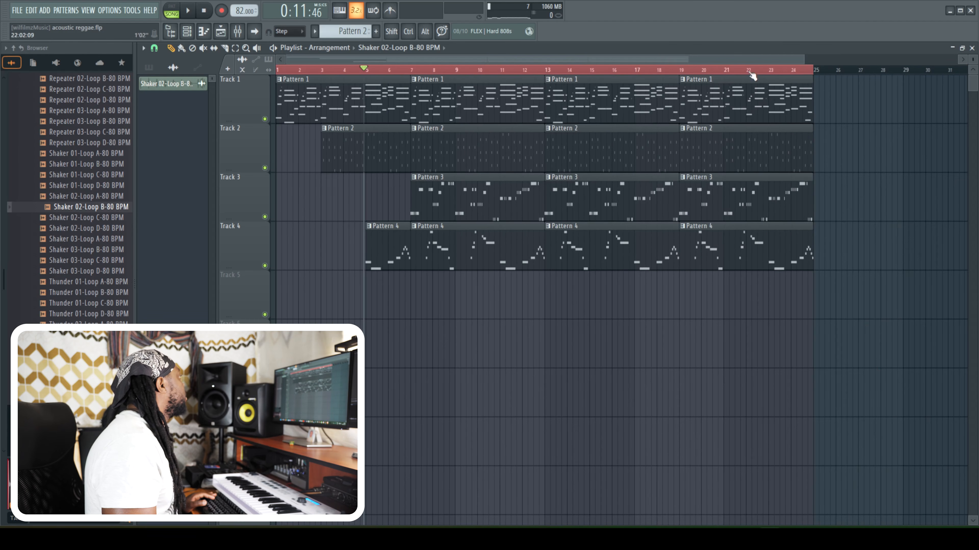
Open the mixer and delete the unused Sampler channel from the channel rack.
click(238, 32)
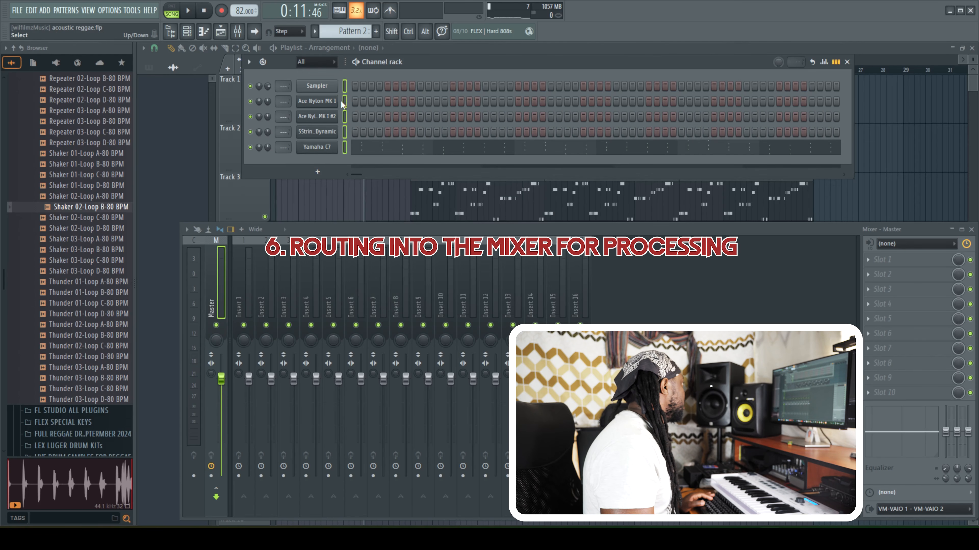
right_click(330, 89)
click(534, 64)
right_click(323, 87)
click(355, 221)
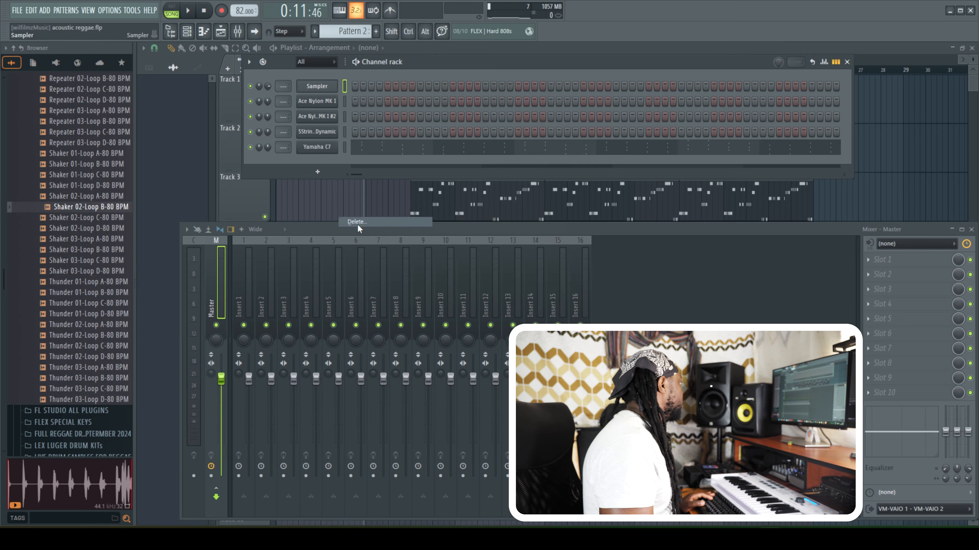
click(529, 312)
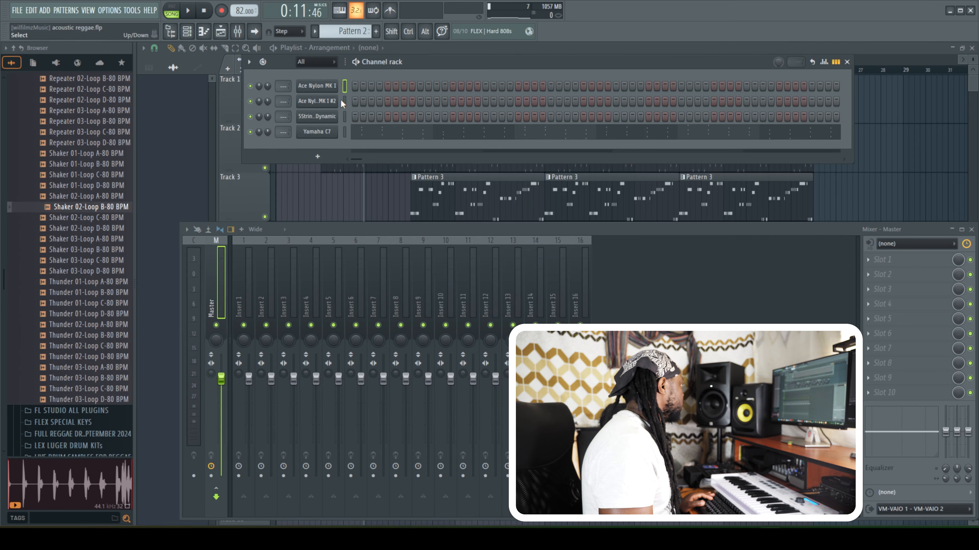
Route the four selected channels to separate mixer tracks starting from Insert 1, and start playback.
right_click(239, 301)
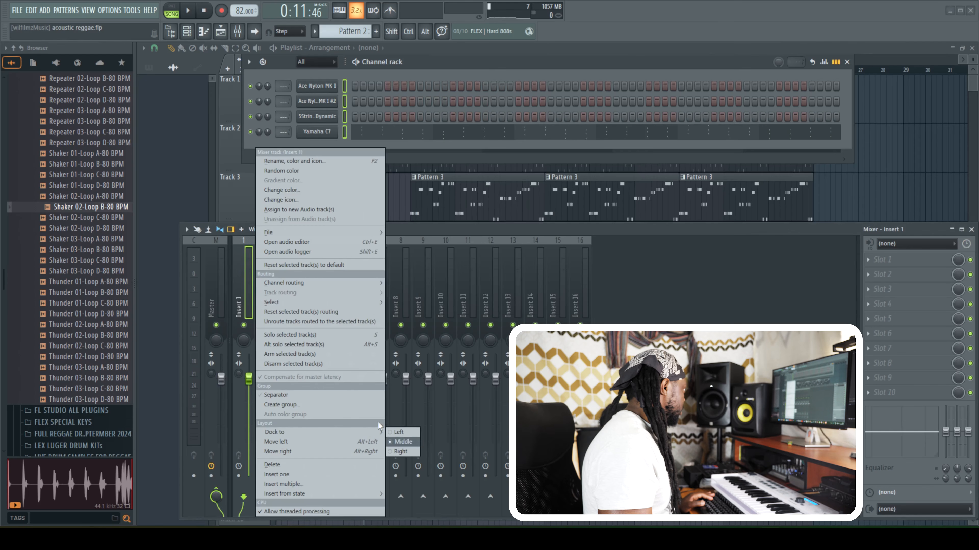
mouse_move(347, 283)
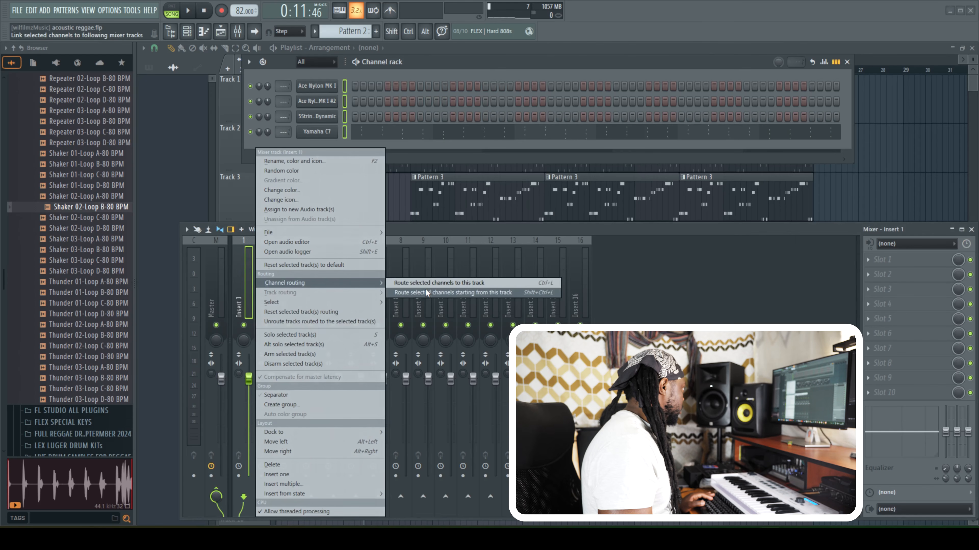
click(434, 293)
key(space)
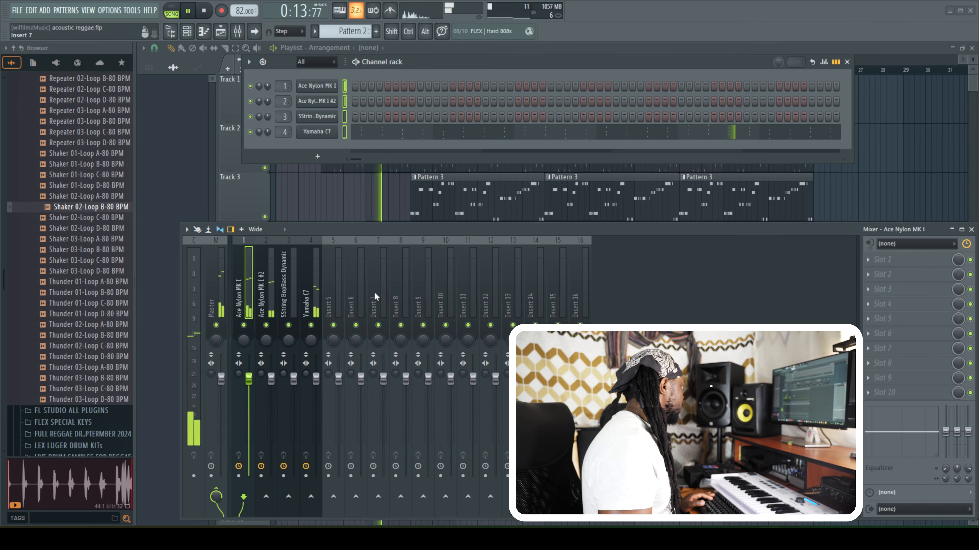
Load Fruity Parametric EQ in the first effect slot of the Yamaha C7 mixer track.
drag(349, 229, 455, 189)
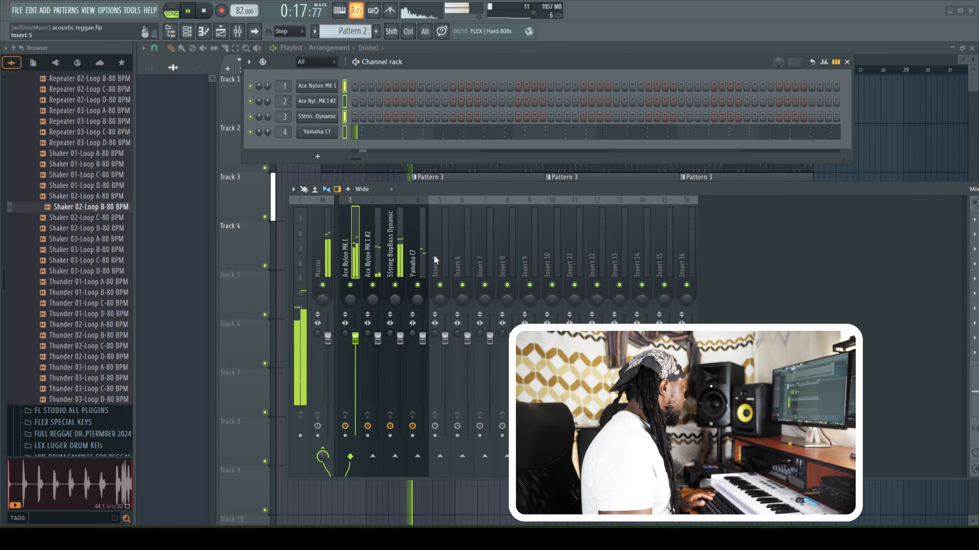
right_click(447, 266)
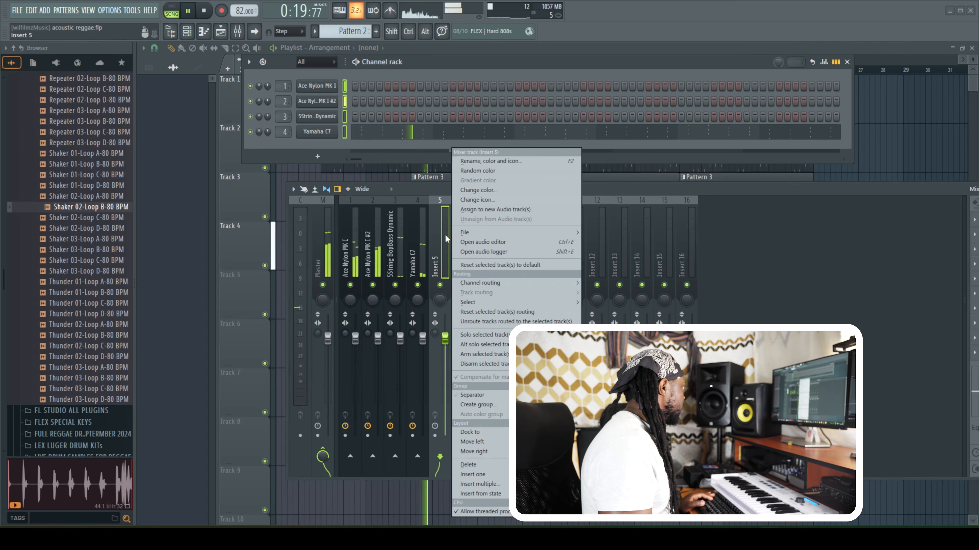
click(413, 260)
drag(917, 189, 727, 213)
click(795, 252)
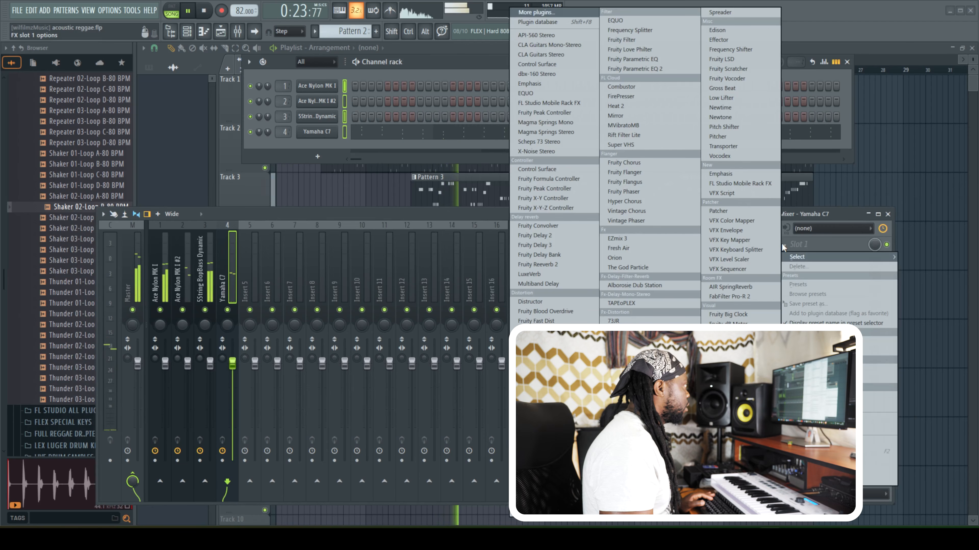
click(649, 68)
Boost bands 1, 2, 4, 6 and 7 of the piano's EQ during playback, and slightly lower the Yamaha C7 fader.
mouse_move(266, 174)
mouse_down()
mouse_move(281, 164)
mouse_move(238, 170)
mouse_move(273, 170)
mouse_up()
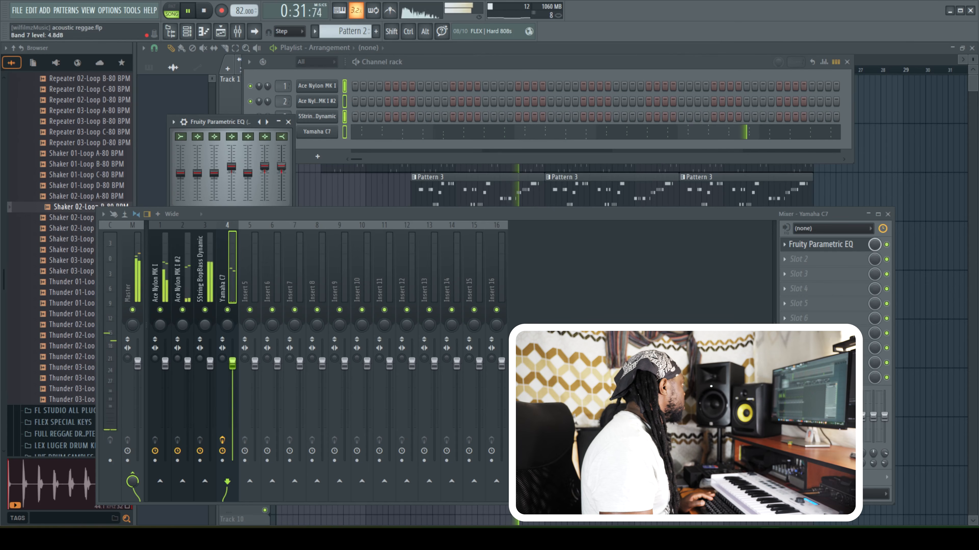
drag(197, 173, 180, 169)
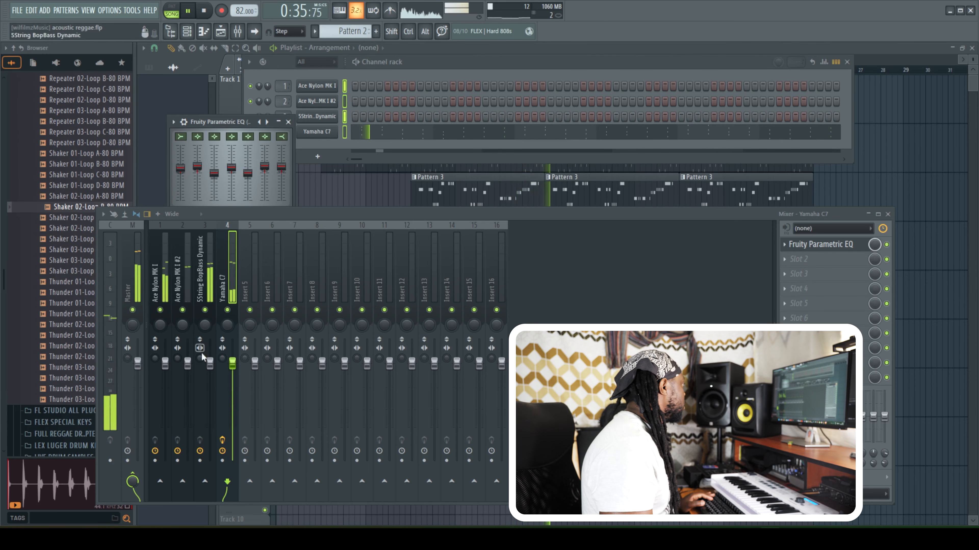
key(space)
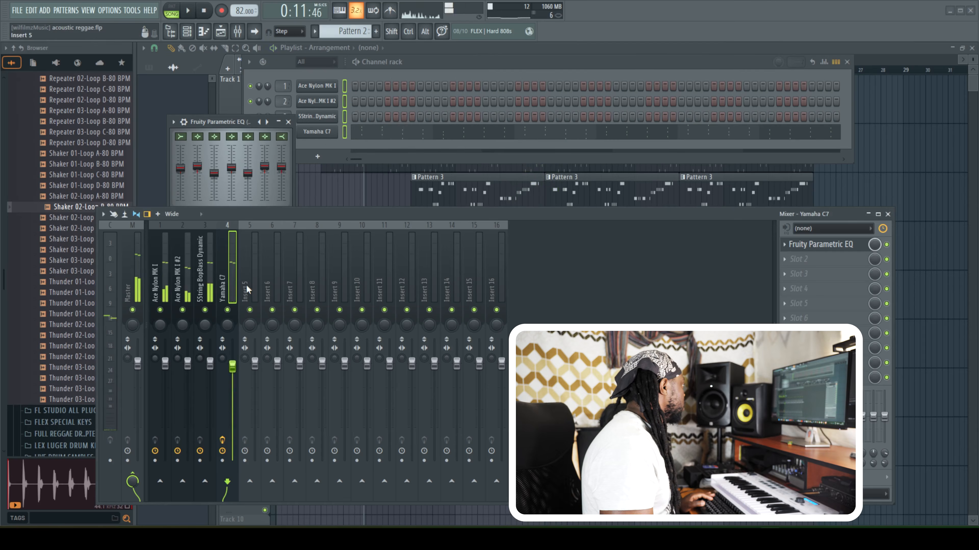
Rename mixer track Insert 5 as reverb and give it the Steel Blue color #35759F.
right_click(248, 290)
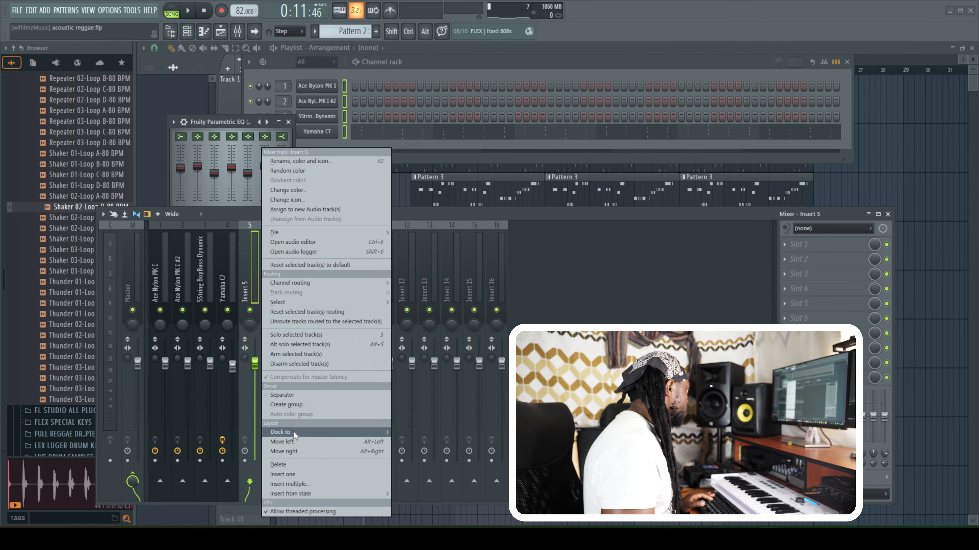
click(297, 161)
text(reverb)
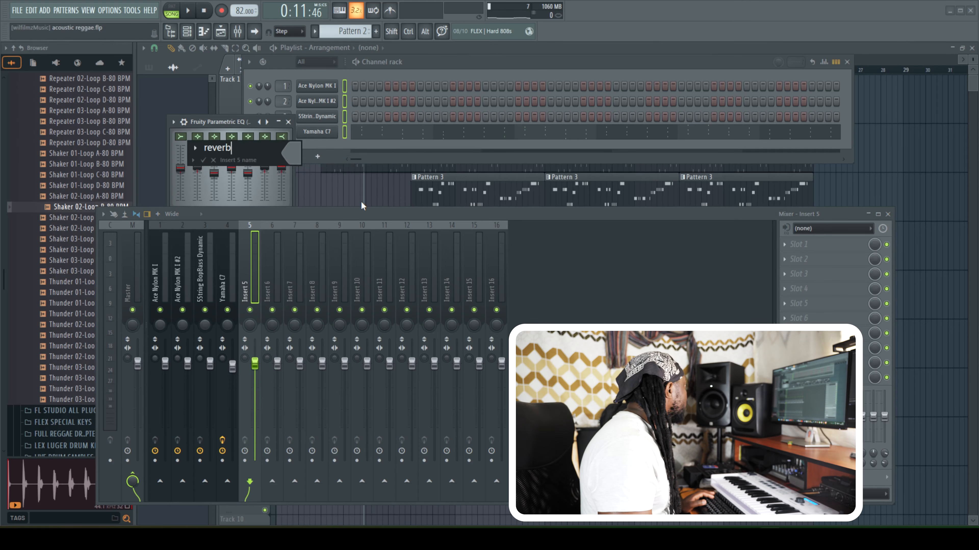
click(300, 155)
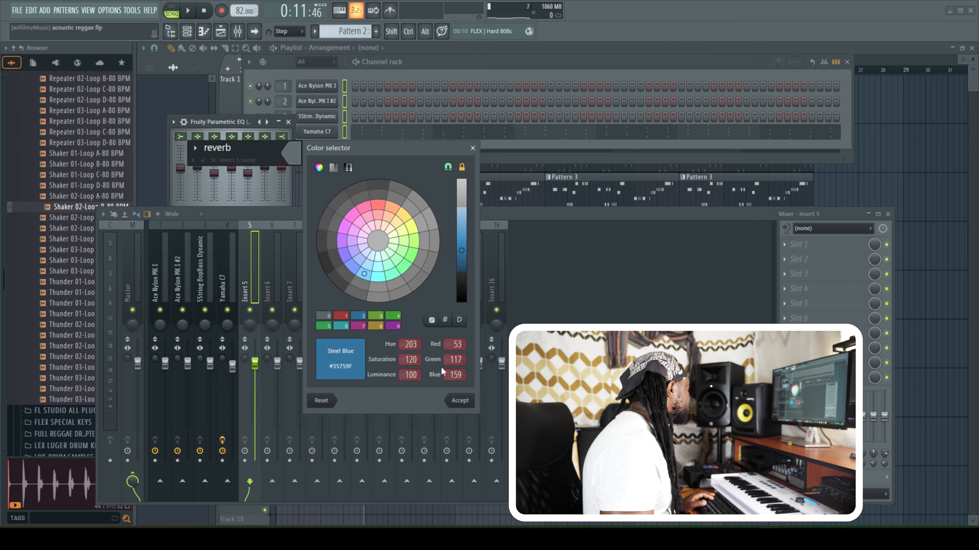
click(460, 401)
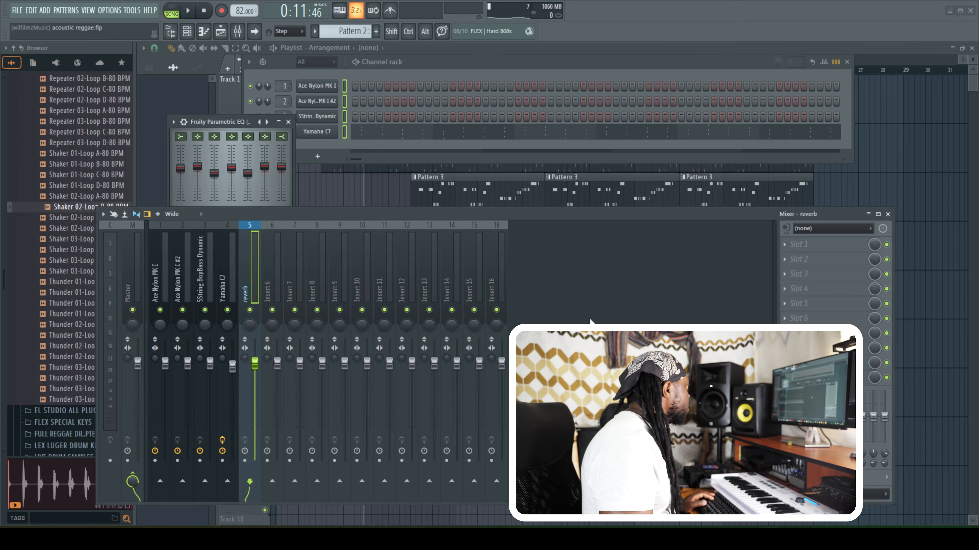
Load Fruity Peak Controller in slot 1 and Fruity Reeverb 2 in slot 2 of the reverb track.
click(786, 245)
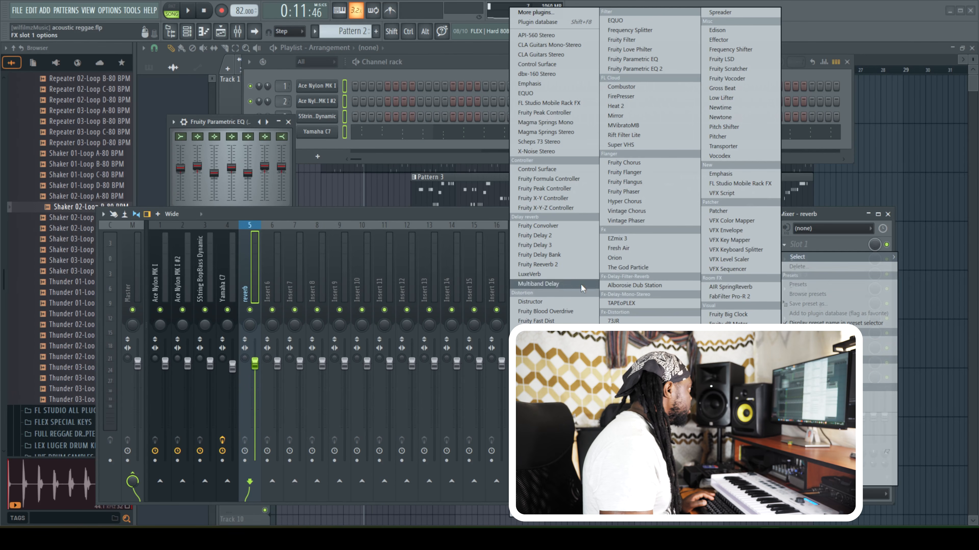
click(552, 113)
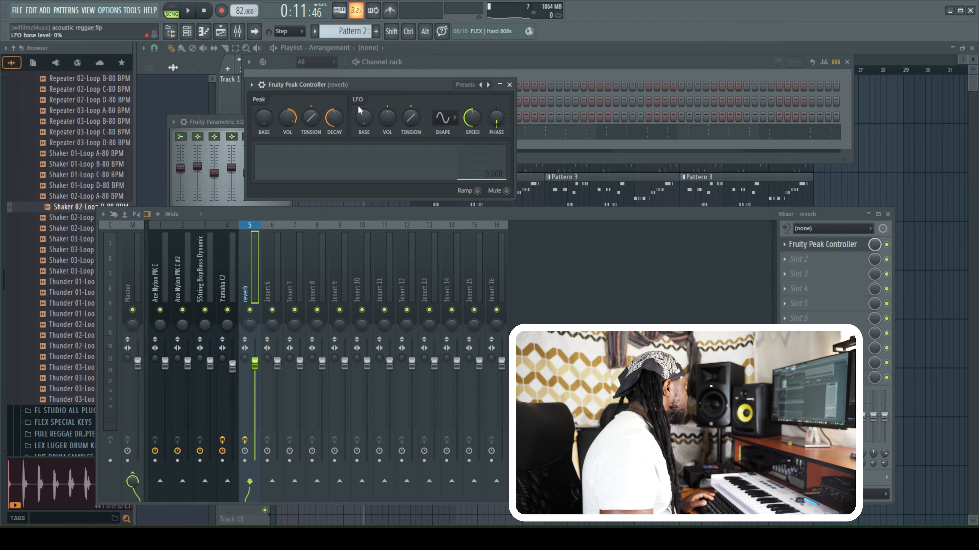
click(786, 259)
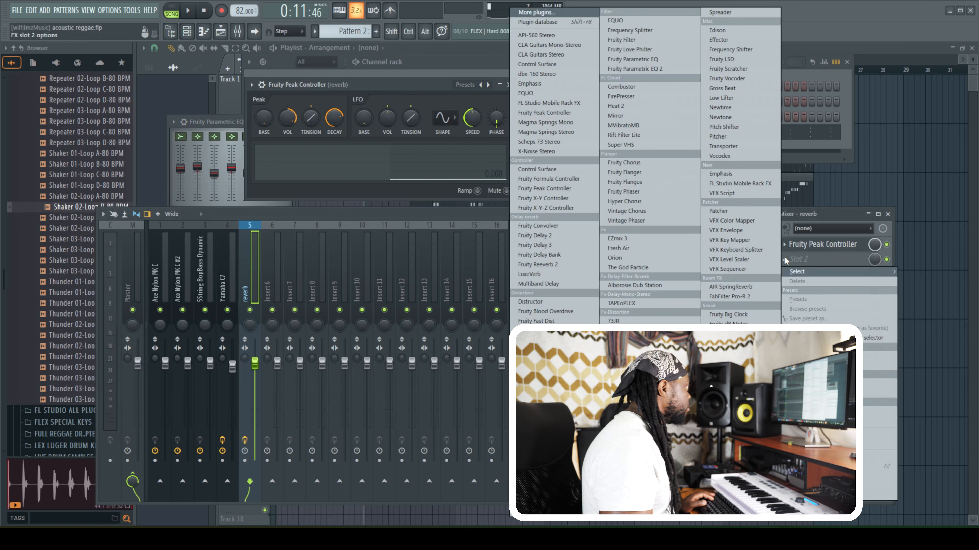
click(551, 264)
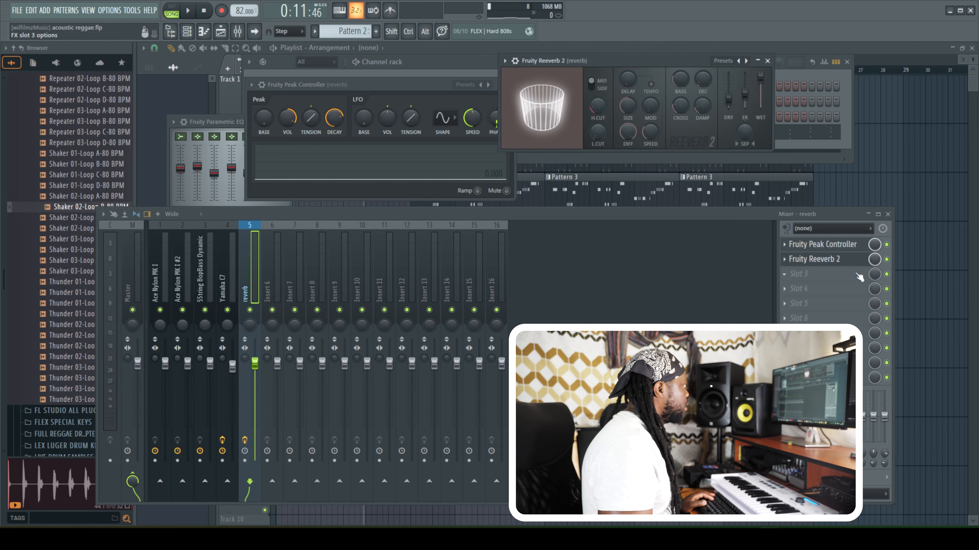
Link the Fruity Reeverb 2 mix level to the Fruity Peak Controller's Peak output using the inverted mapping formula 1-Input.
right_click(880, 262)
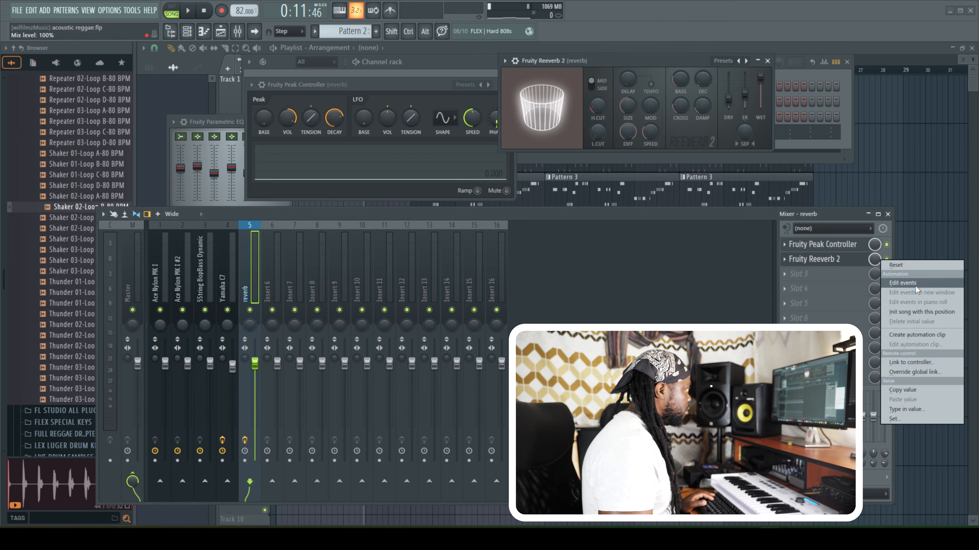
click(910, 362)
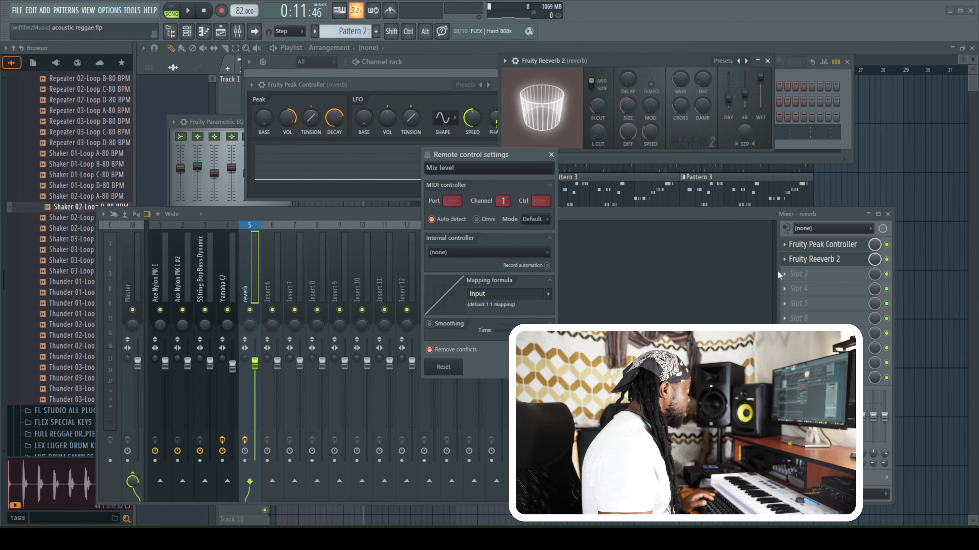
click(548, 296)
click(560, 321)
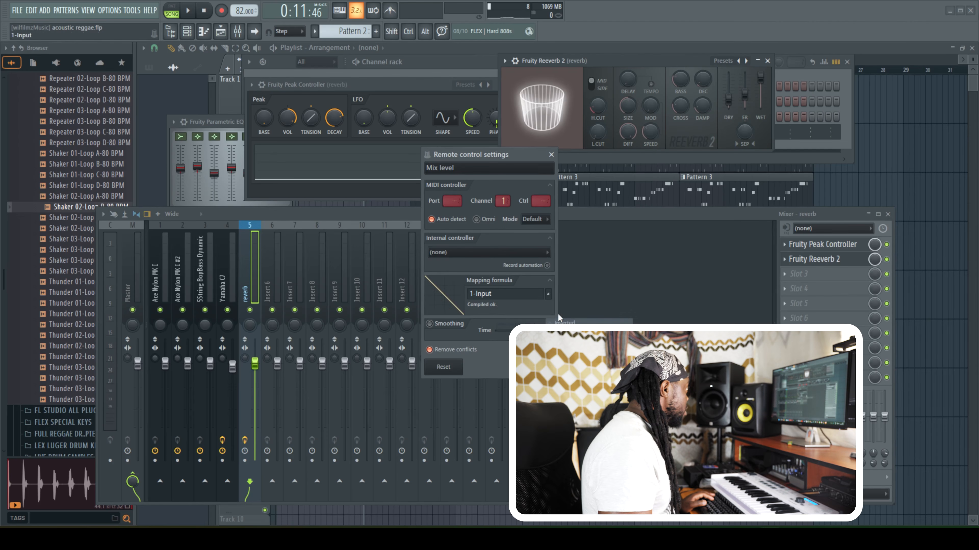
click(547, 252)
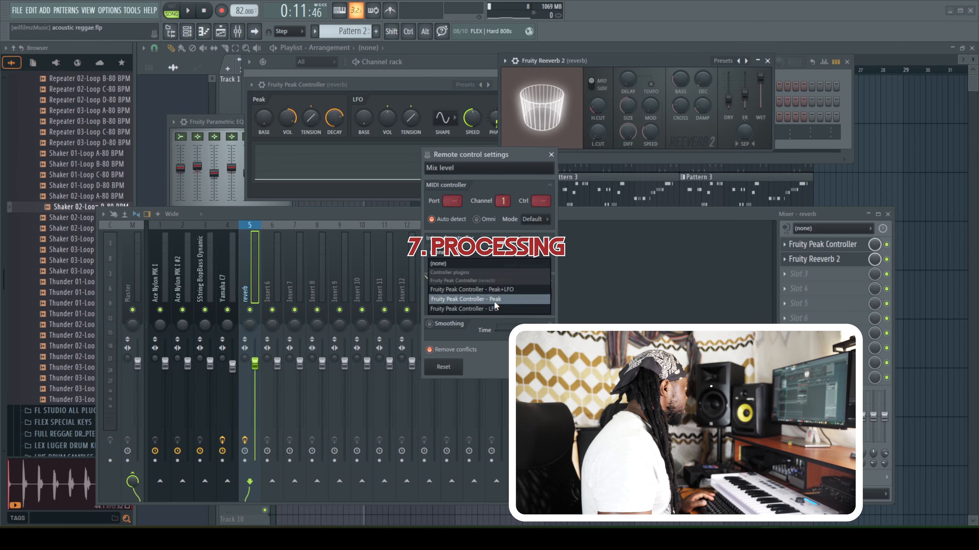
click(480, 295)
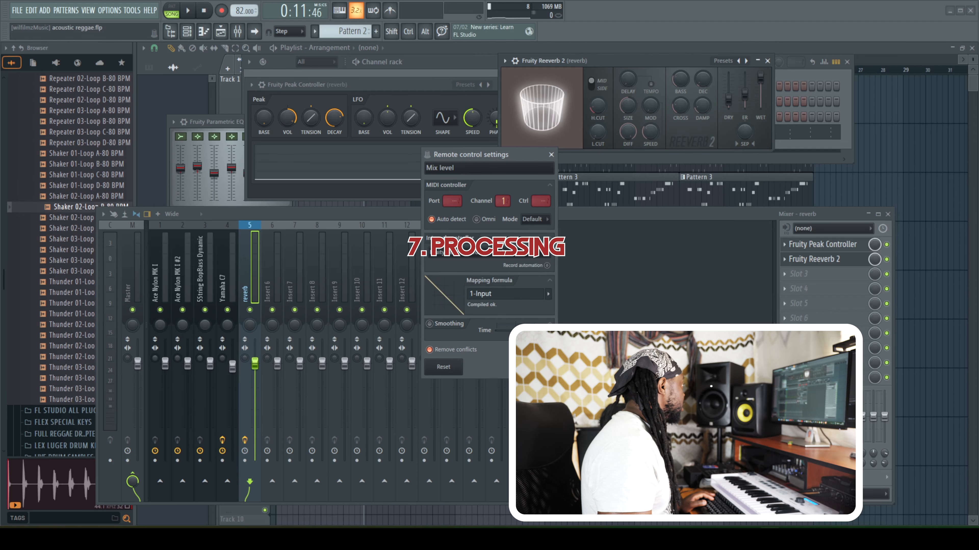
click(534, 367)
Dock the reverb track to the left side of the mixer.
right_click(255, 307)
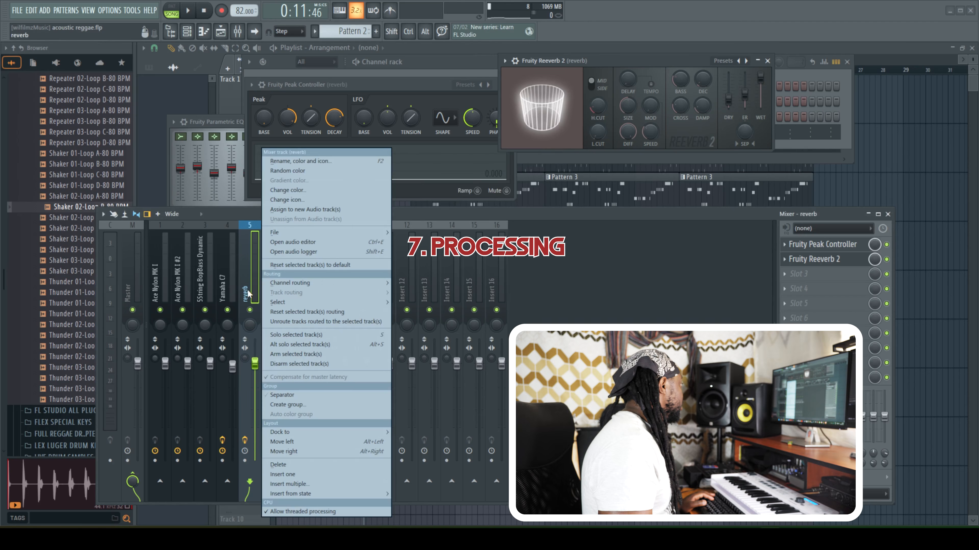
mouse_move(312, 432)
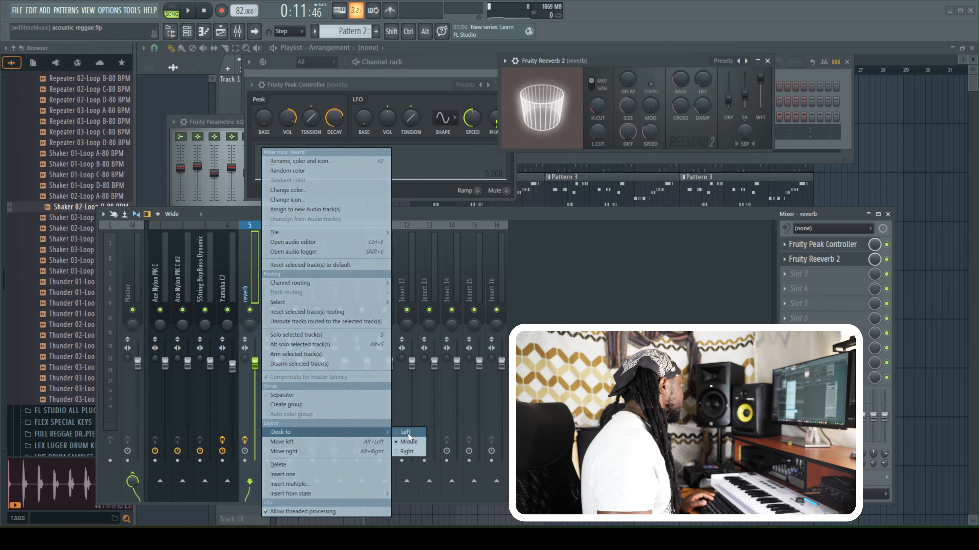
click(408, 433)
Send the Ace Nylon MK I mixer track to the reverb track at 100% and audition the reverb during playback.
key(space)
click(180, 294)
click(155, 487)
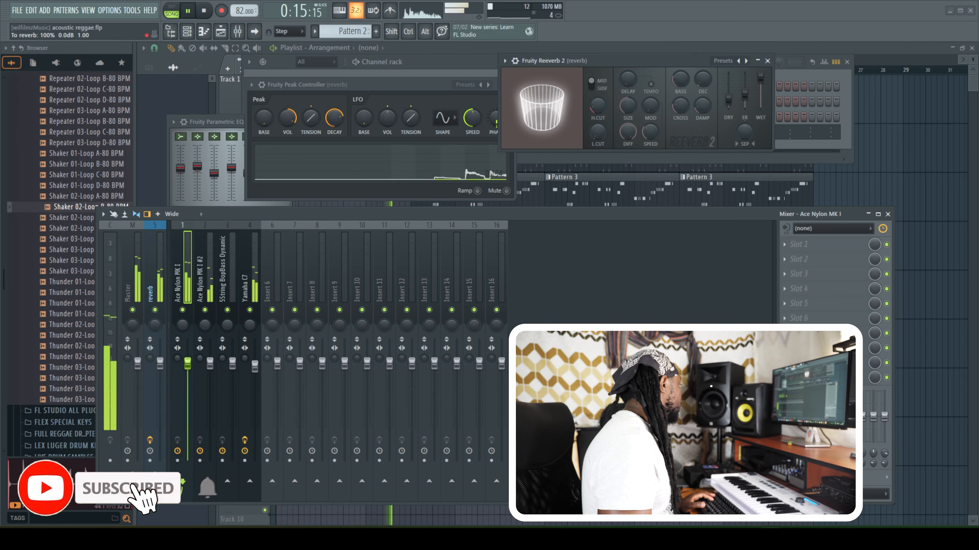
key(space)
click(152, 274)
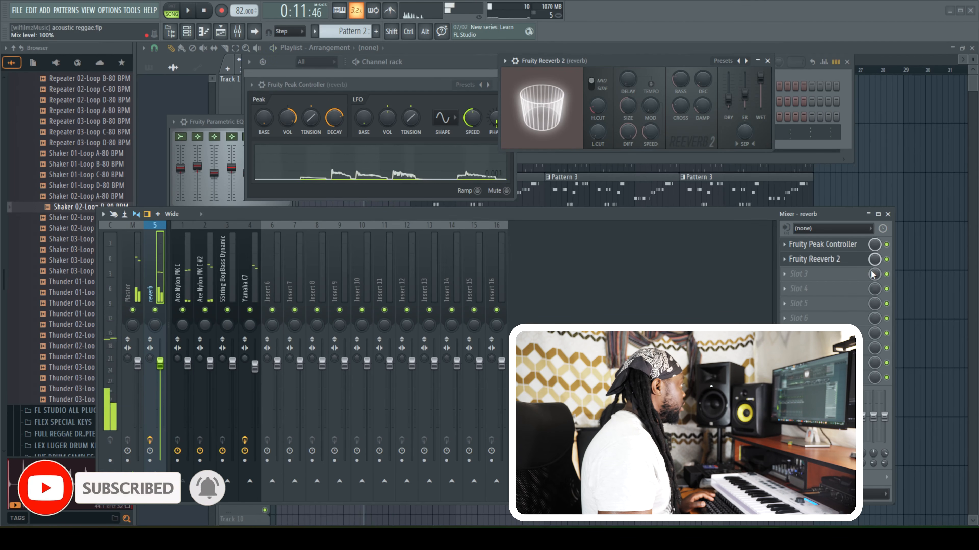
key(space)
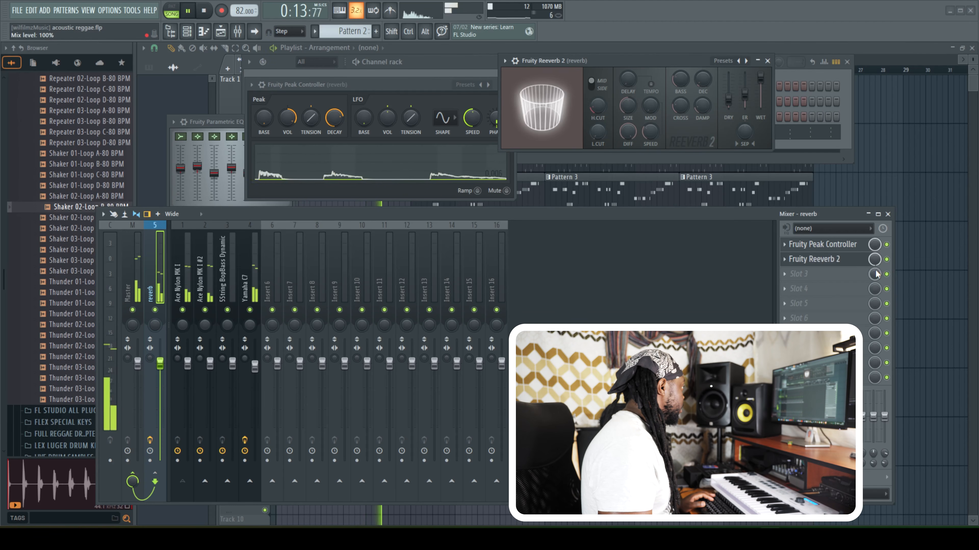
key(space)
Pan the Ace Nylon MK I #2 mixer track to the right during playback and solo it.
drag(332, 216, 422, 150)
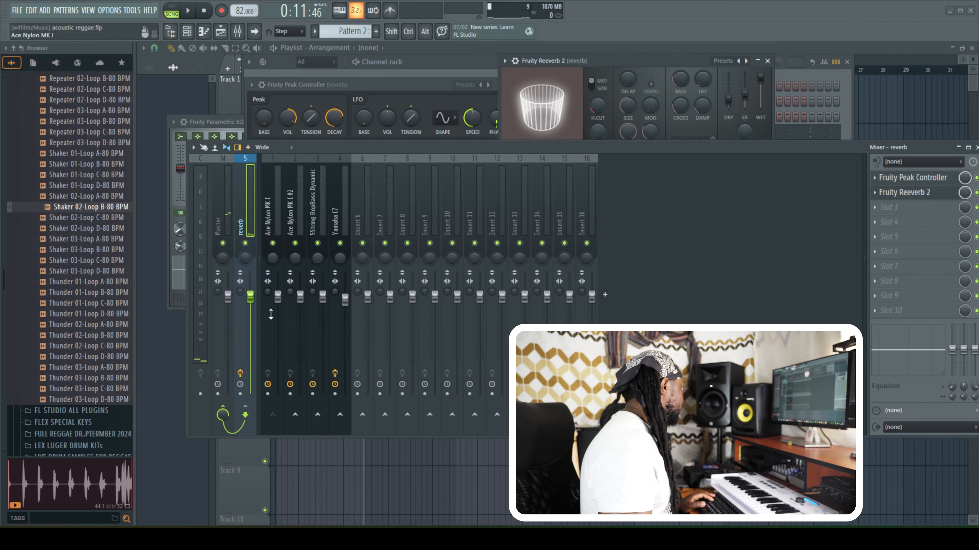
key(space)
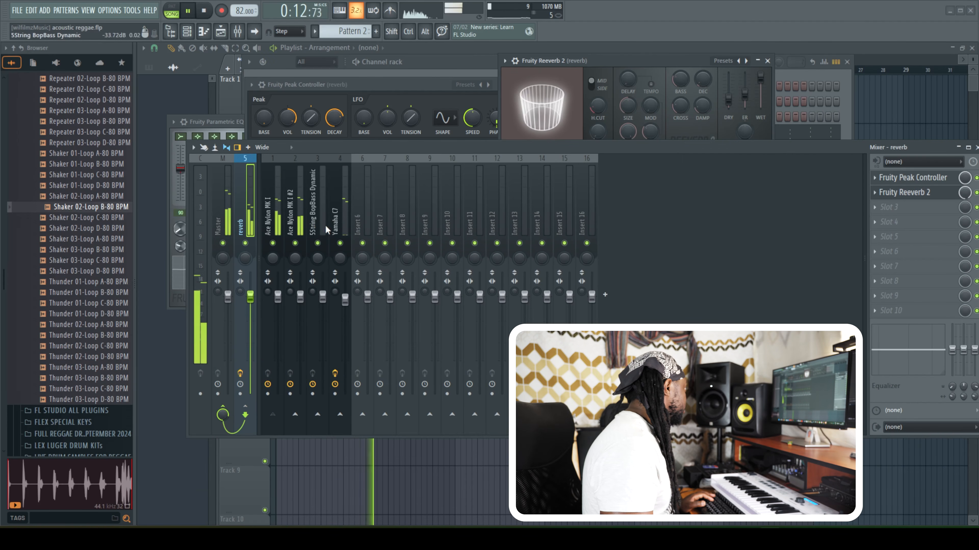
click(273, 221)
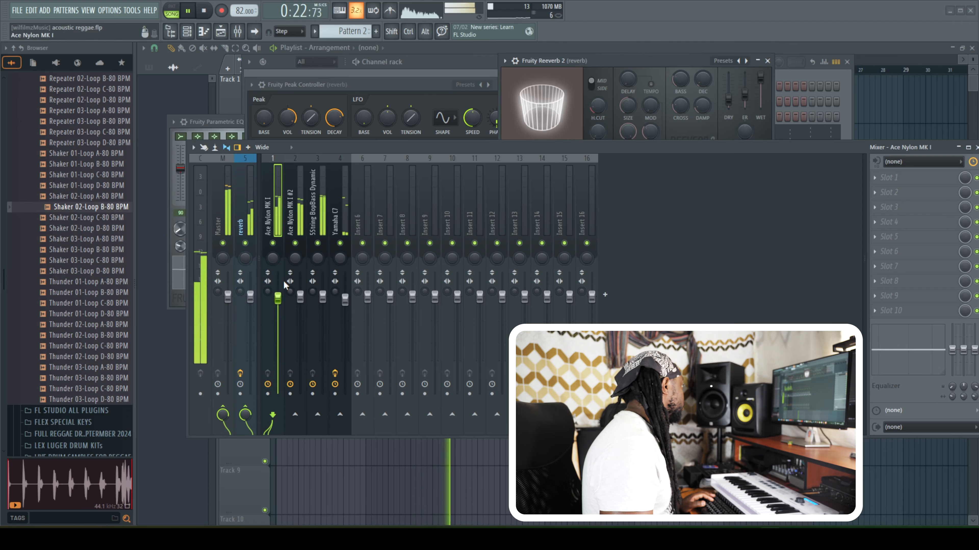
drag(296, 262, 296, 243)
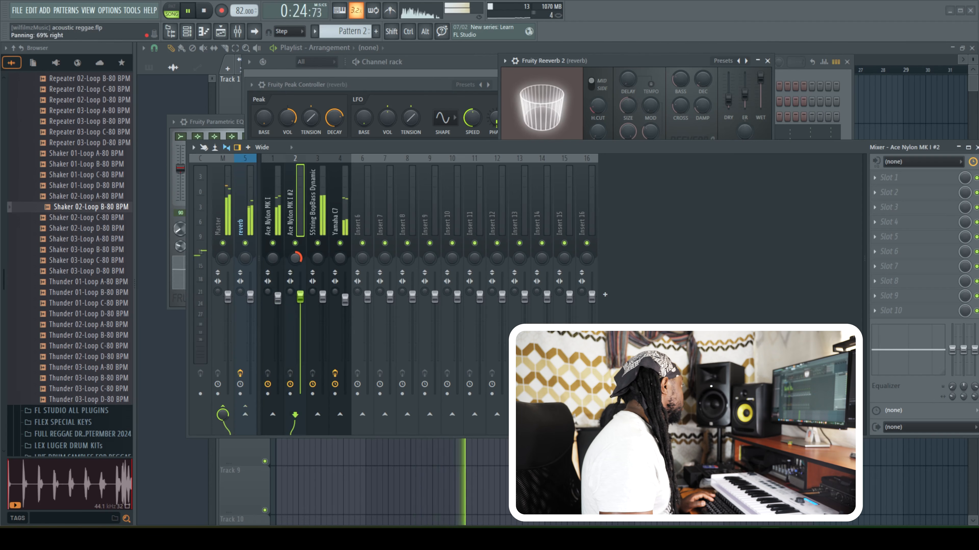
right_click(295, 244)
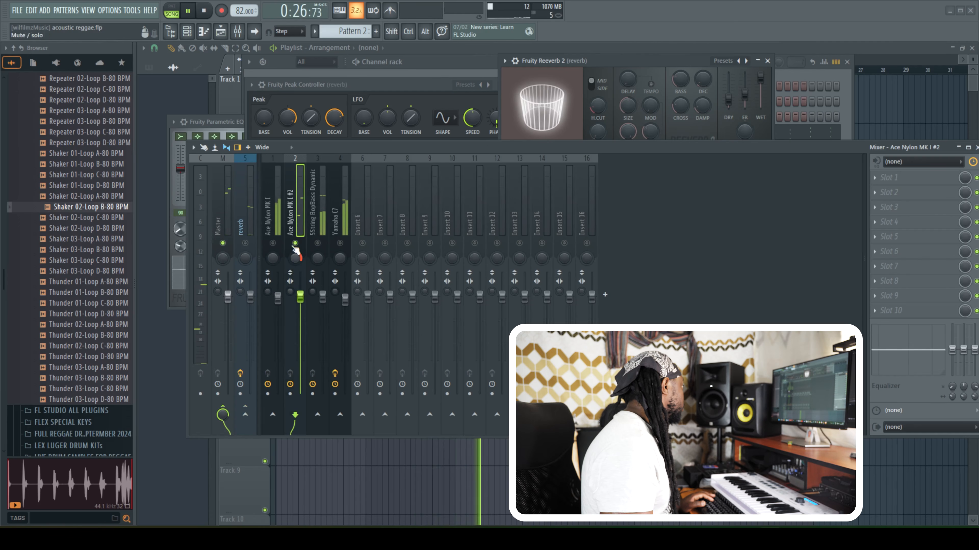
key(space)
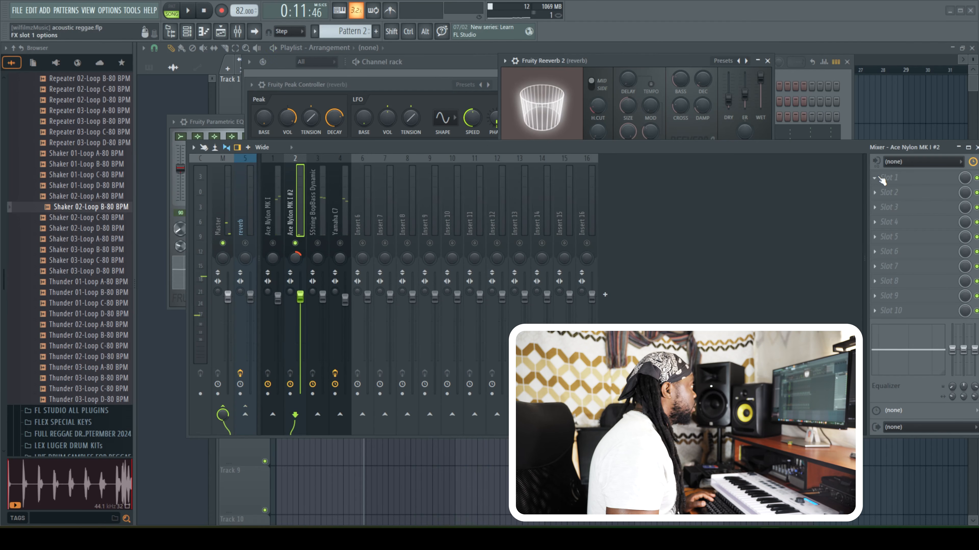
Load Fruity Parametric EQ on the Ace Nylon MK I #2 track and move the Yamaha C7 EQ window above the mixer.
click(883, 180)
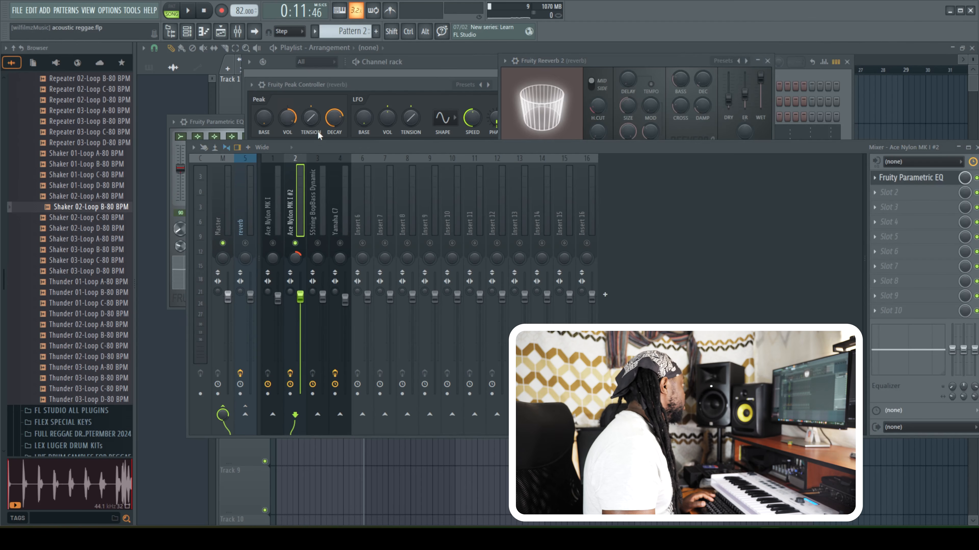
drag(218, 121, 688, 42)
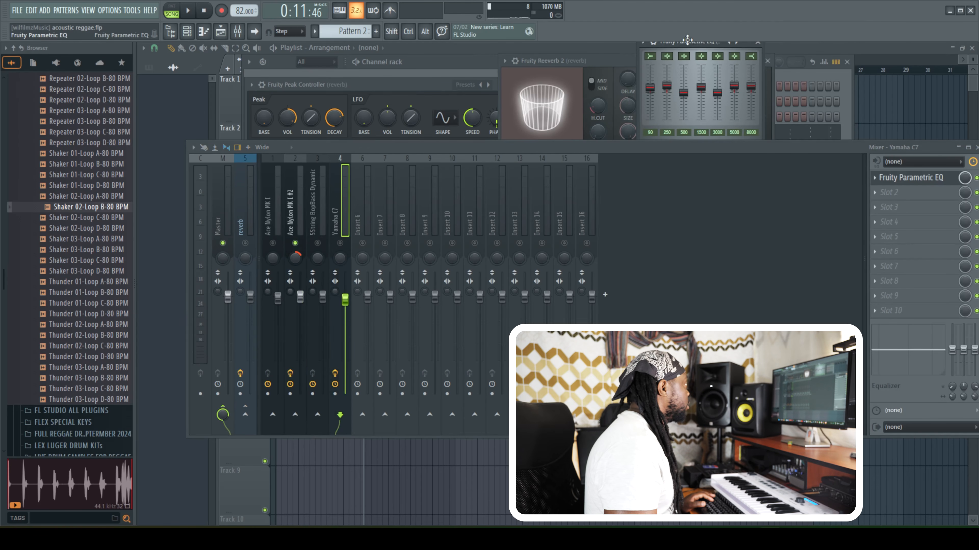
Close the Yamaha C7 EQ, lower the mixer window, and open the Ace Nylon MK I #2 track's Fruity Parametric EQ above it.
click(758, 43)
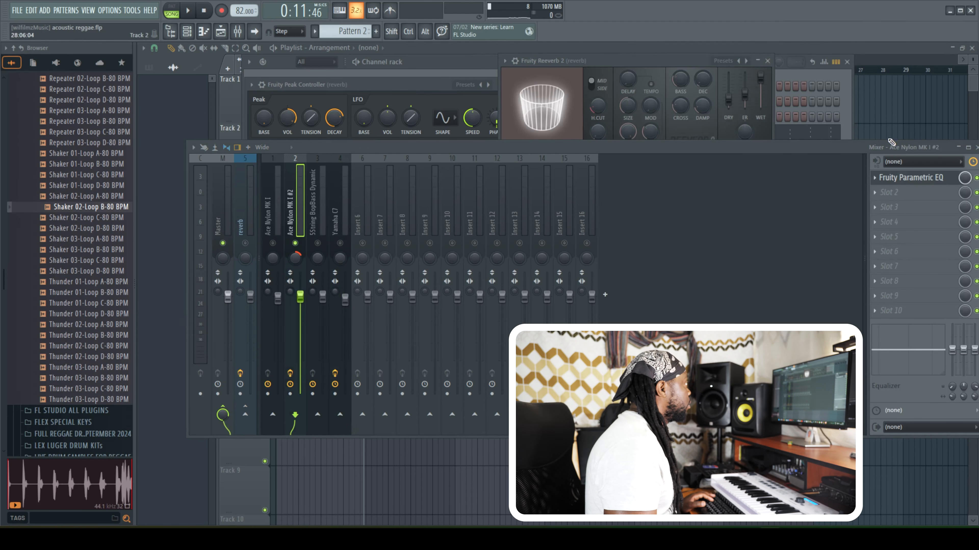
click(897, 183)
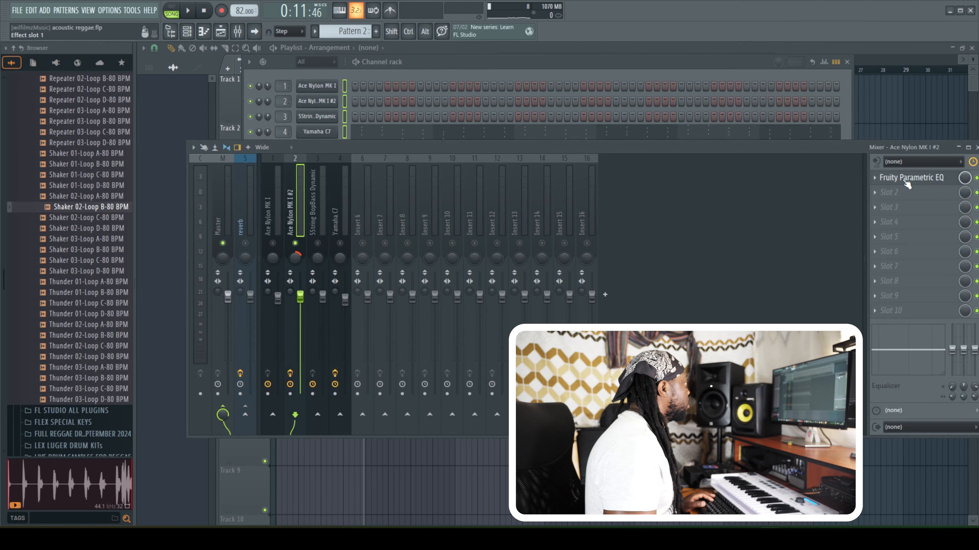
drag(801, 158, 771, 213)
click(904, 235)
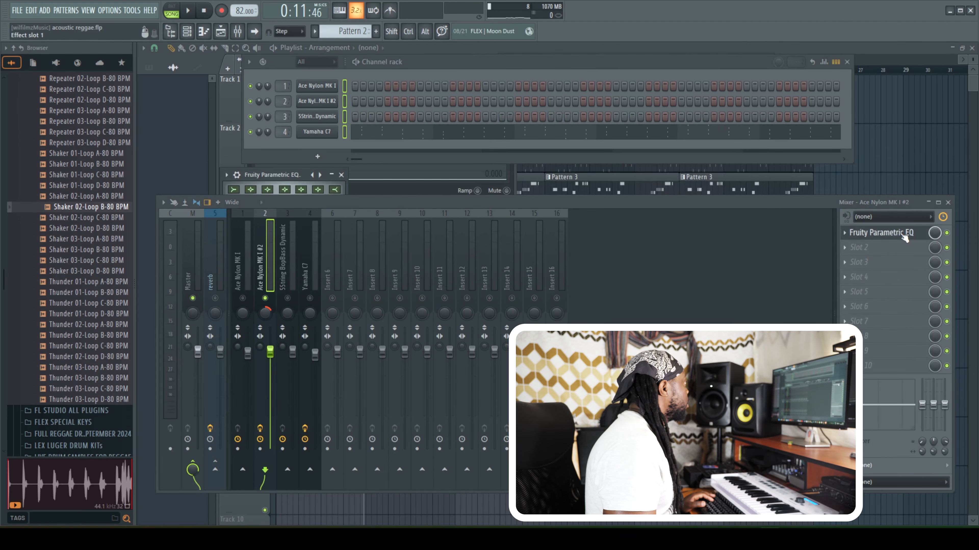
drag(292, 177, 563, 51)
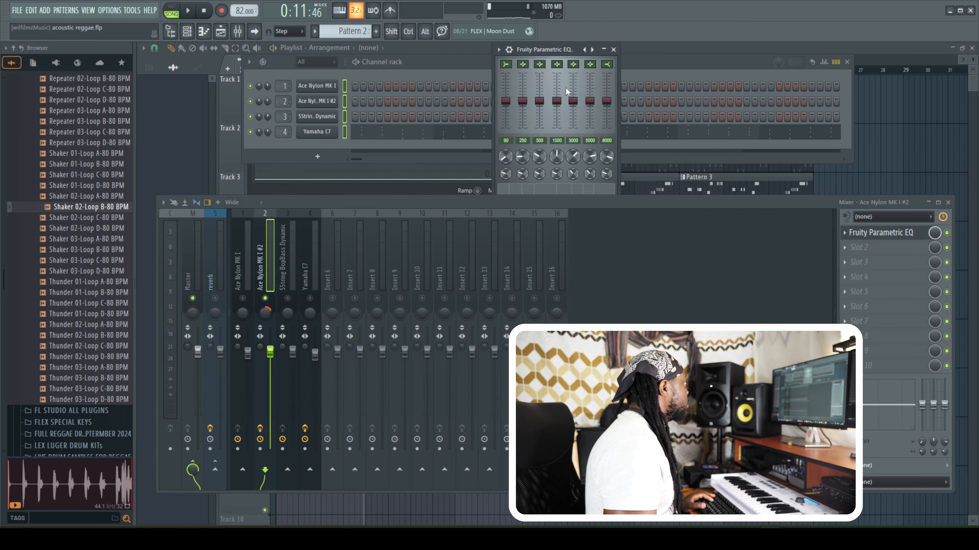
During playback, cut the 90 Hz band, boost the 250, 1500, 5000 and 8000 Hz bands, and lower the Ace Nylon MK I #2 volume to about 93%.
key(space)
drag(589, 101, 505, 108)
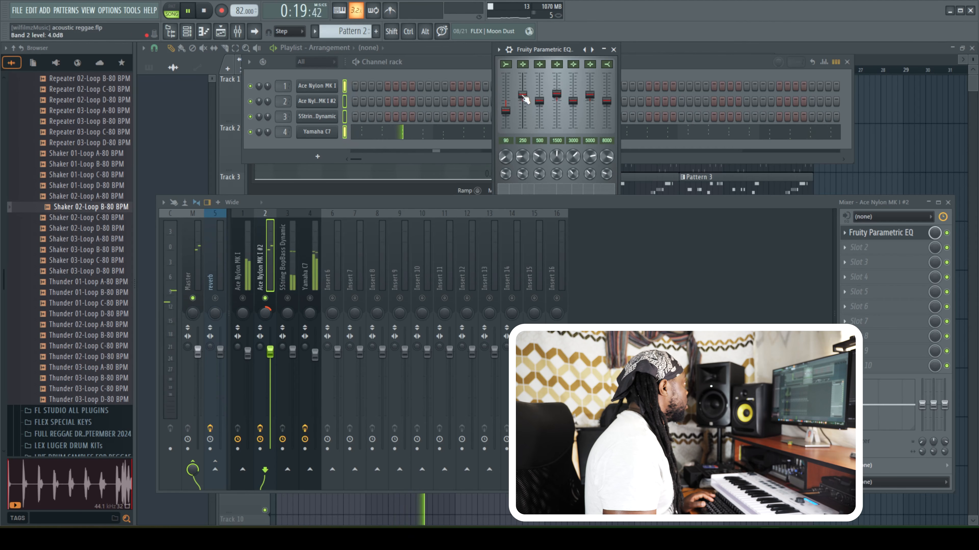
drag(606, 100, 607, 89)
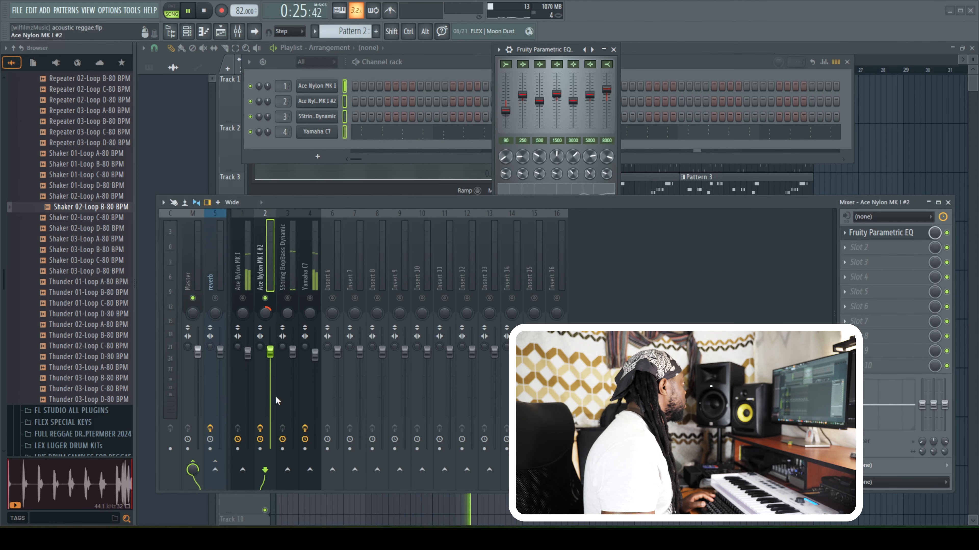
drag(270, 351, 270, 356)
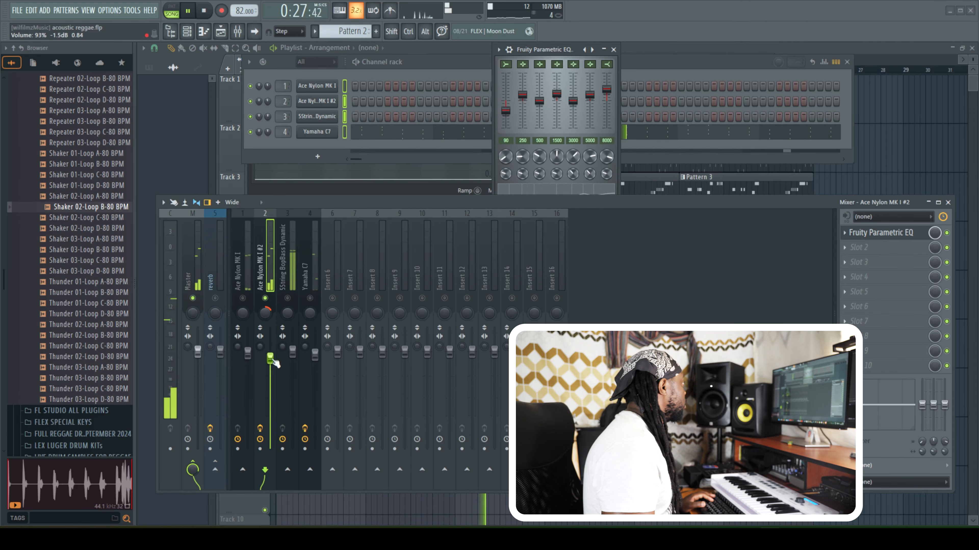
drag(606, 89, 606, 129)
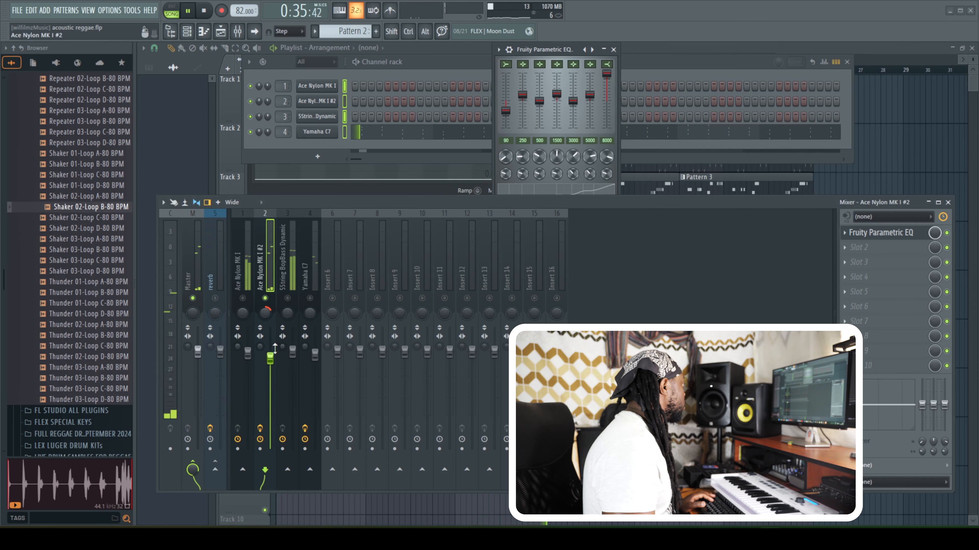
Send Ace Nylon MK I #2 to the reverb track at about 64%, unmute the reverb track, and reduce the 8000 Hz boost.
click(216, 470)
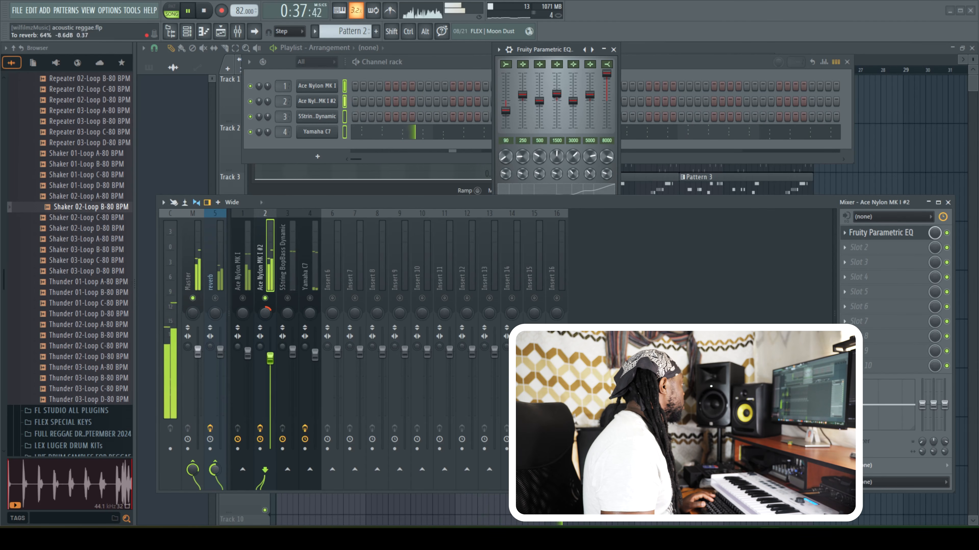
click(215, 298)
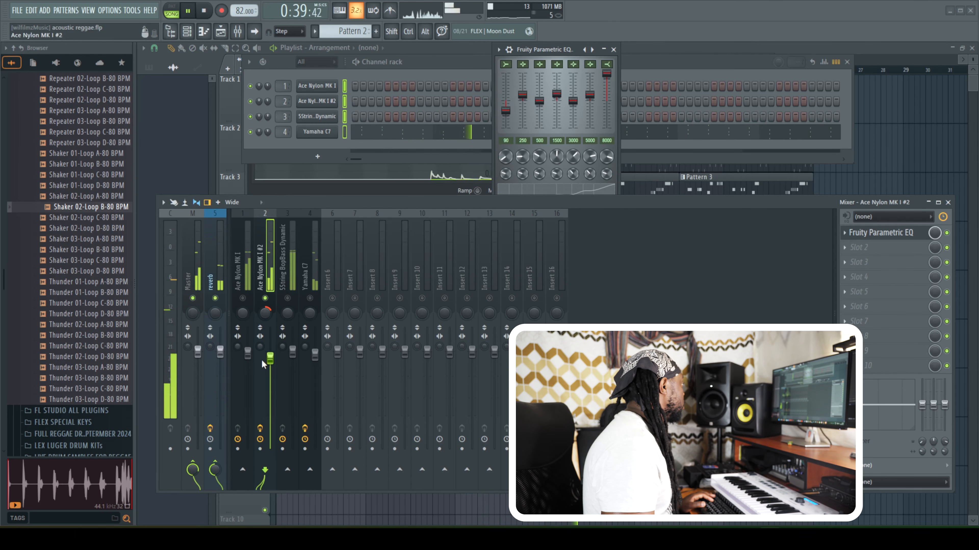
drag(606, 73, 606, 88)
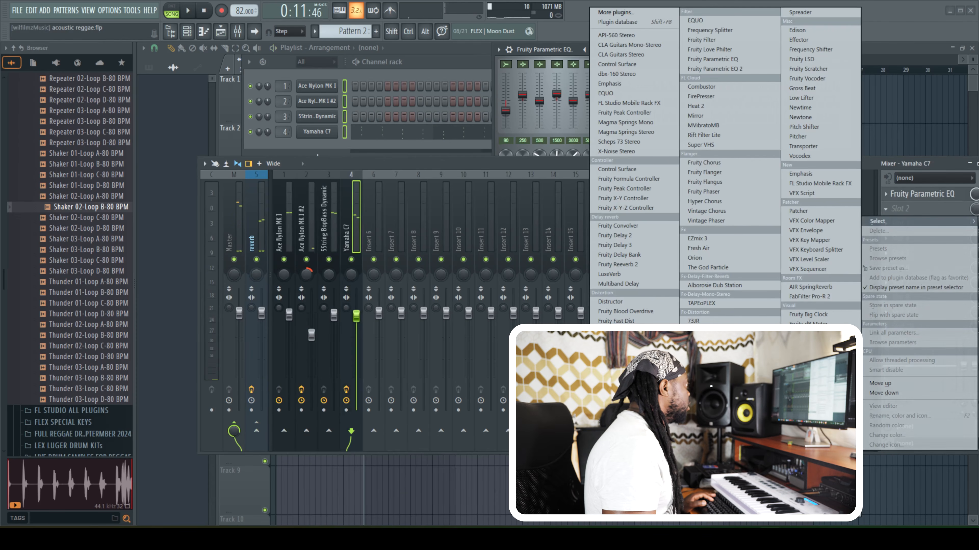
Load Fruity Multiband Compressor with the 2 band comp preset on the Yamaha C7 track and send that track to the reverb during playback.
click(628, 388)
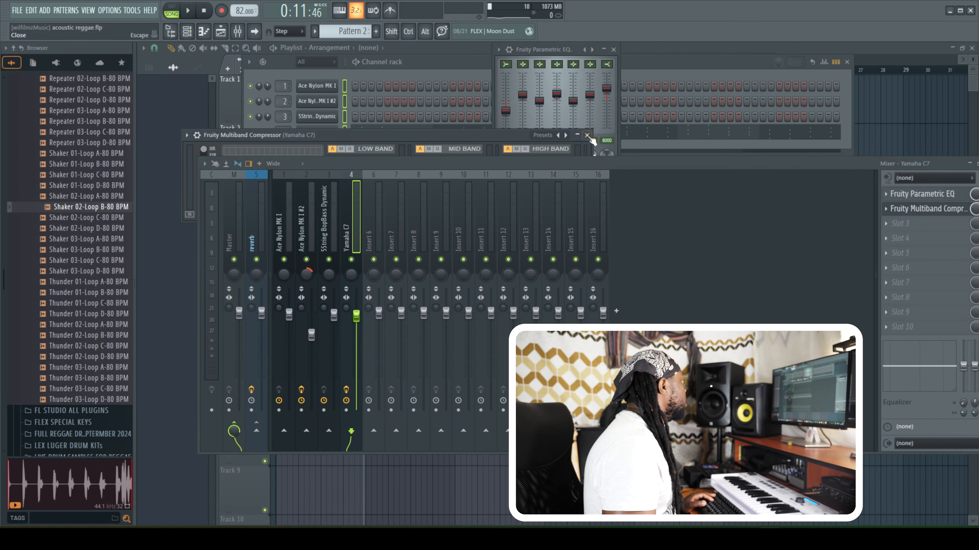
click(566, 136)
key(space)
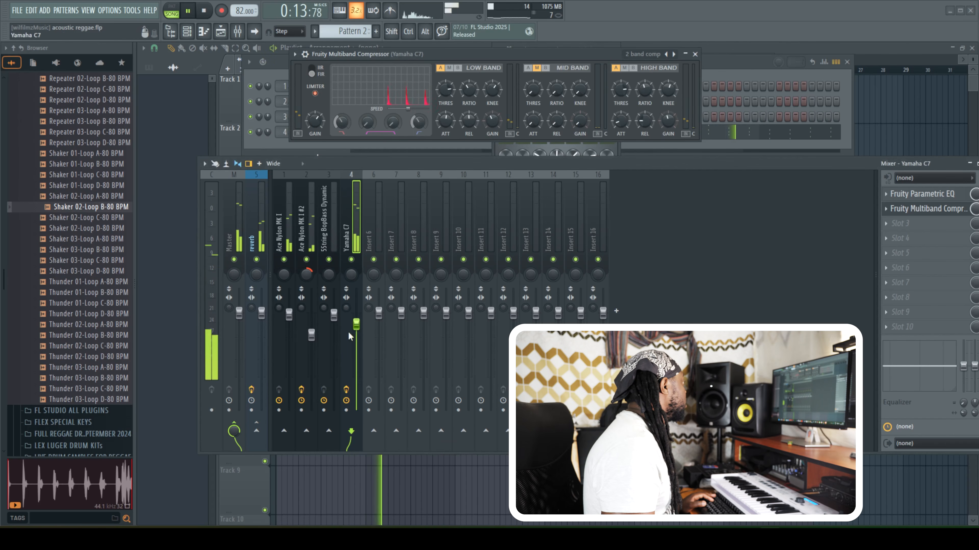
click(256, 431)
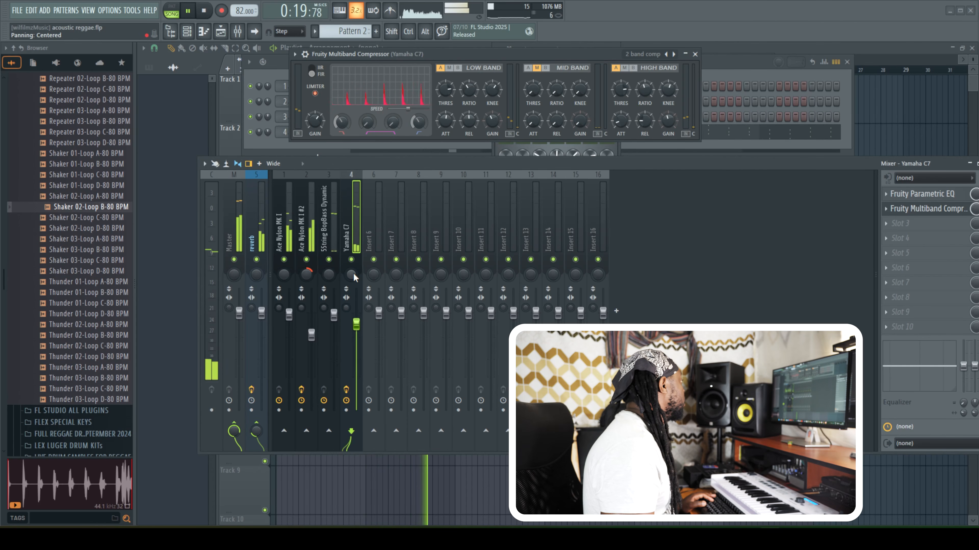
Audition Ace Nylon MK I in solo, lower the Yamaha C7 volume to about 76%, close the compressor, and stop playback.
right_click(284, 259)
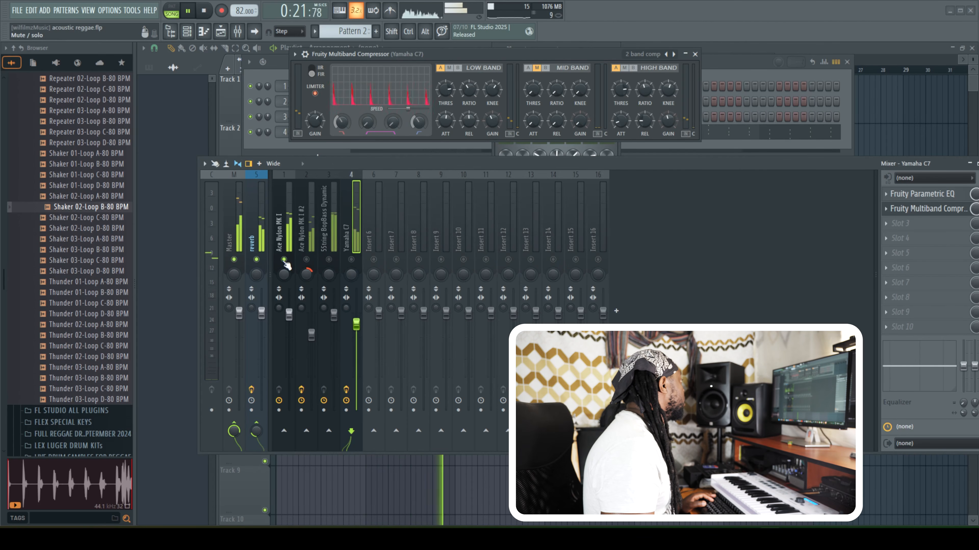
right_click(284, 260)
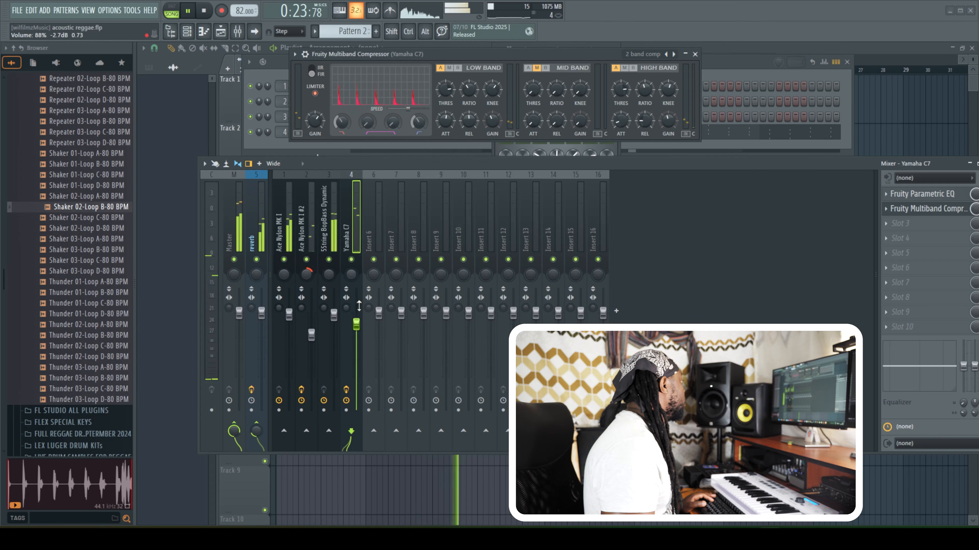
mouse_move(356, 325)
mouse_down()
mouse_move(334, 320)
mouse_move(356, 336)
mouse_up()
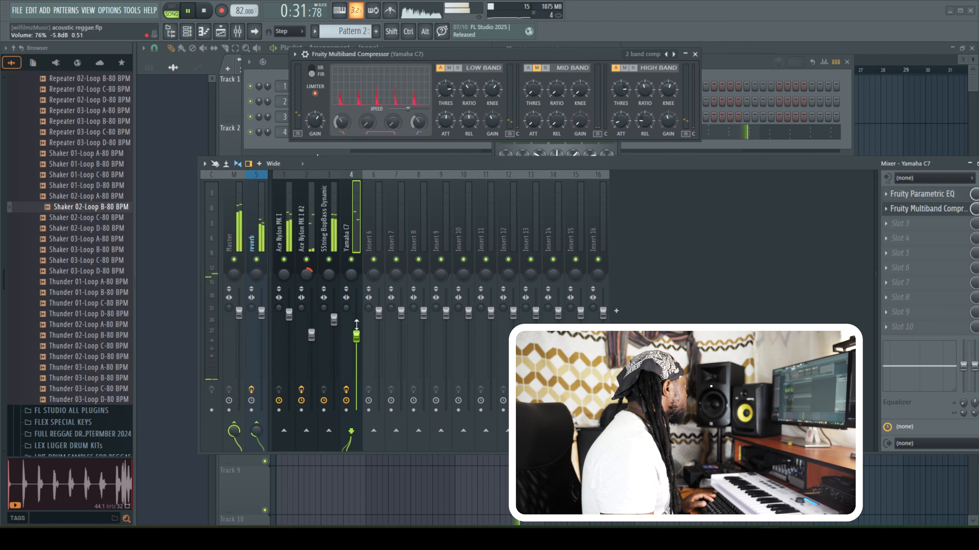
click(695, 55)
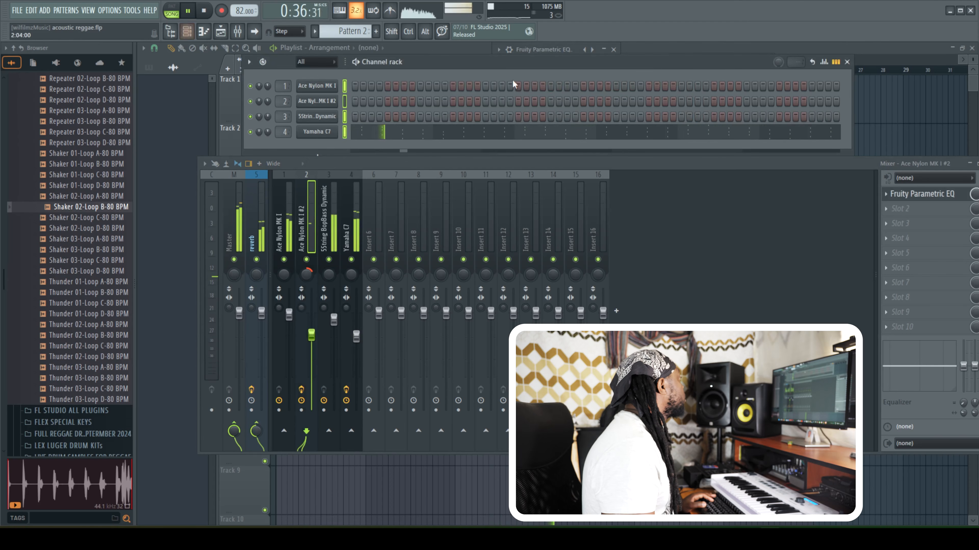
key(space)
Switch playback to pattern mode and copy the Yamaha C7 channel's notes from Pattern 2.
click(189, 32)
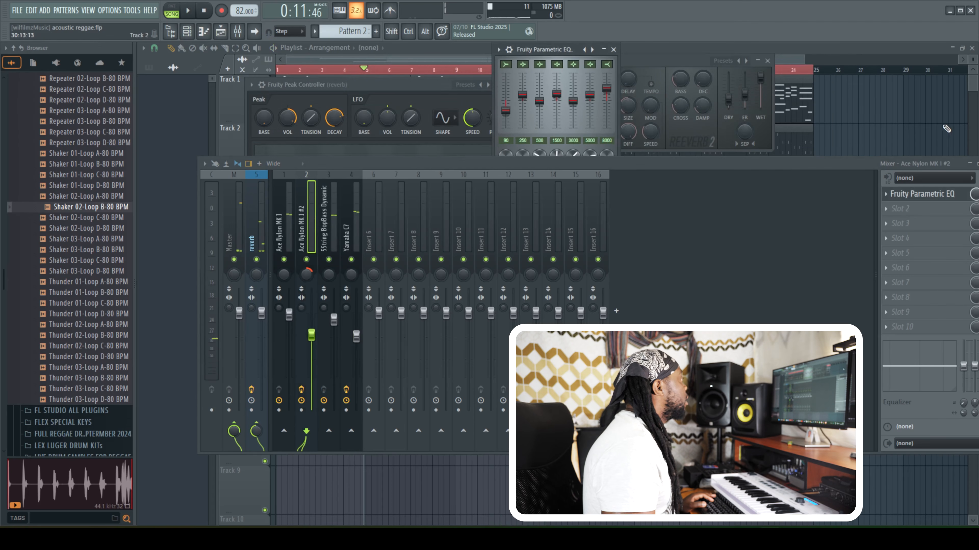
click(792, 148)
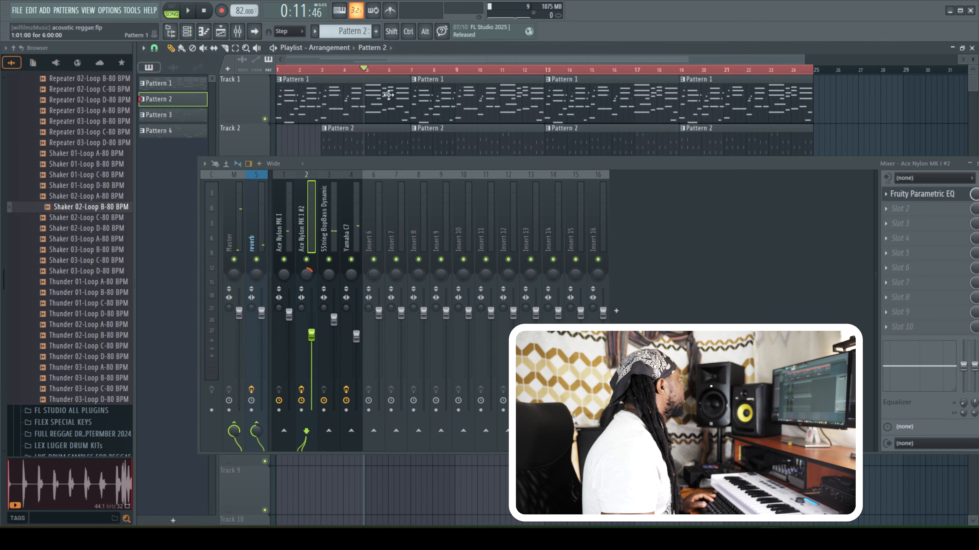
click(203, 11)
click(187, 32)
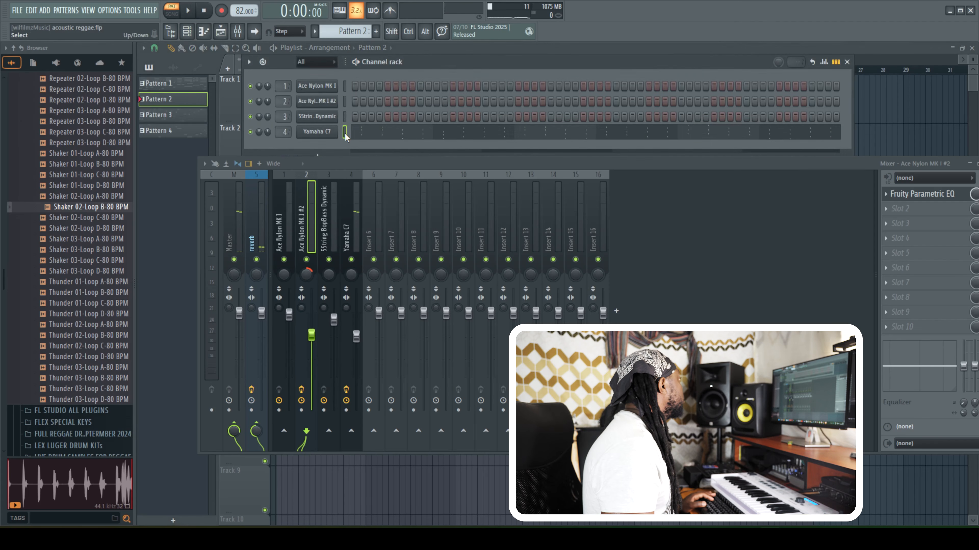
right_click(323, 132)
click(458, 139)
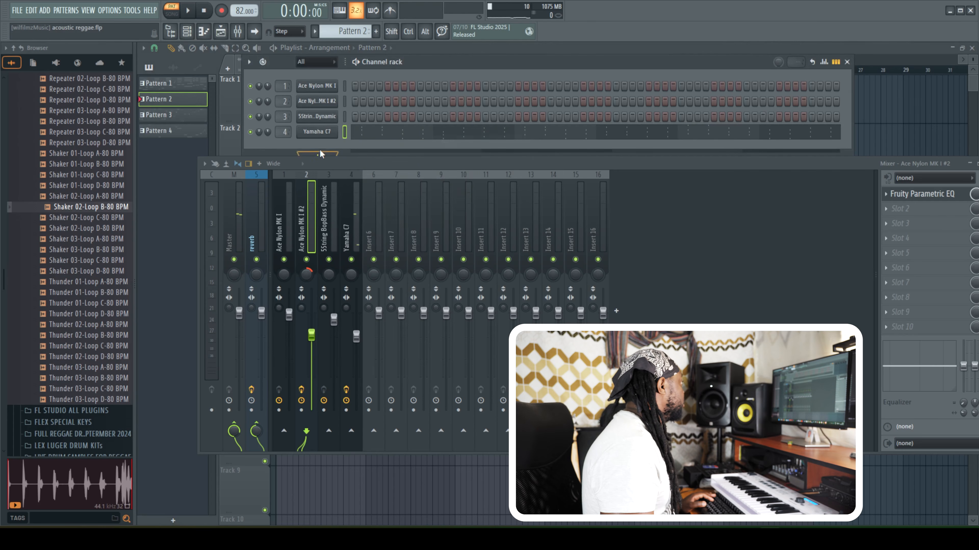
Add a FLEX instrument channel below Yamaha C7 and close the mixer to reveal the FLEX window.
drag(364, 165, 353, 202)
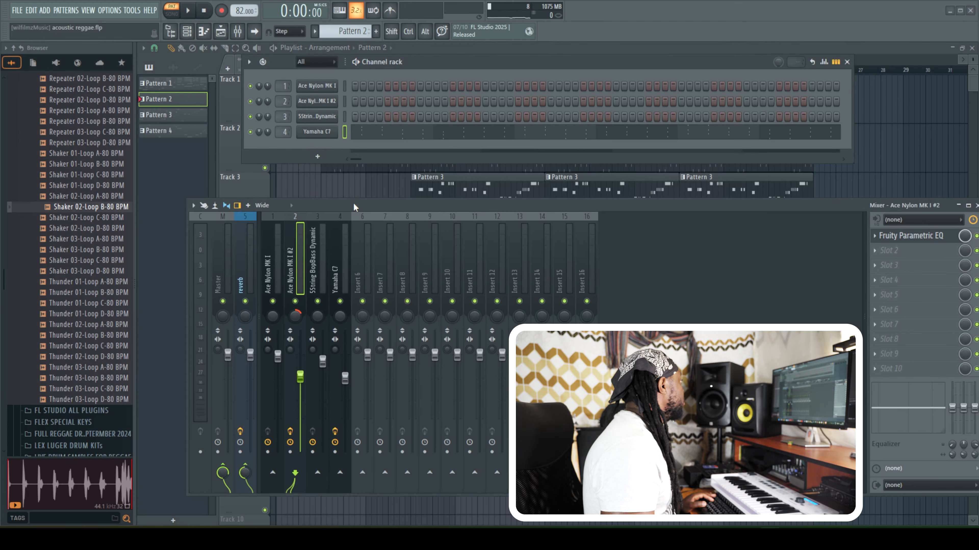
click(317, 155)
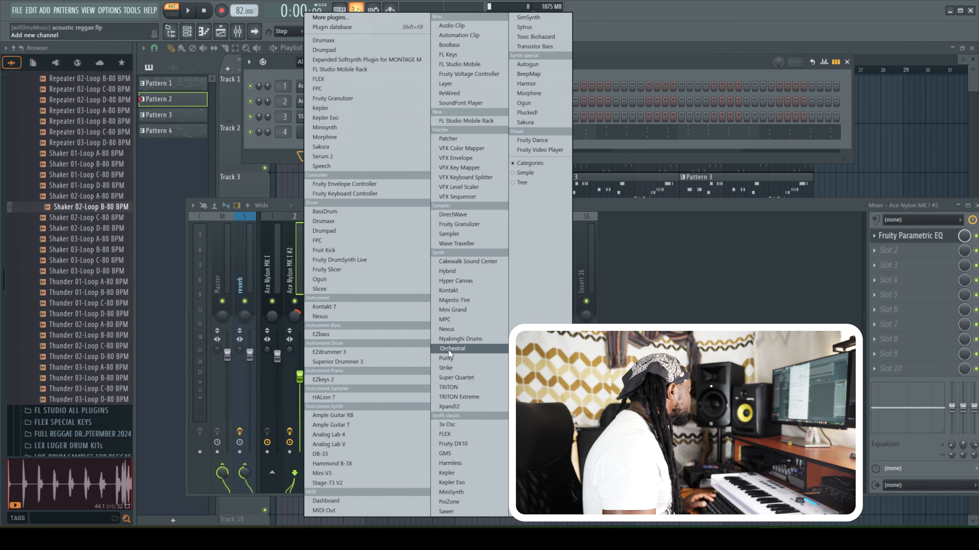
click(447, 434)
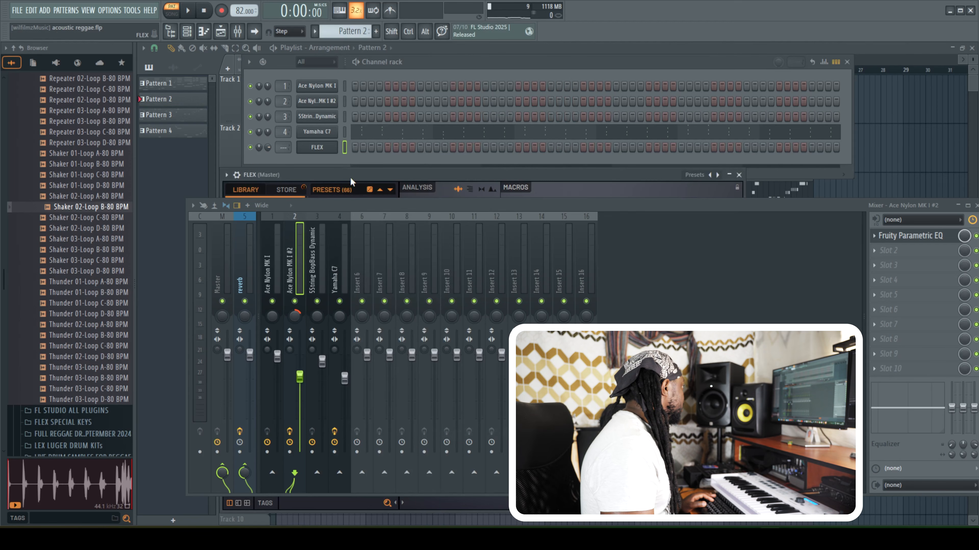
click(329, 148)
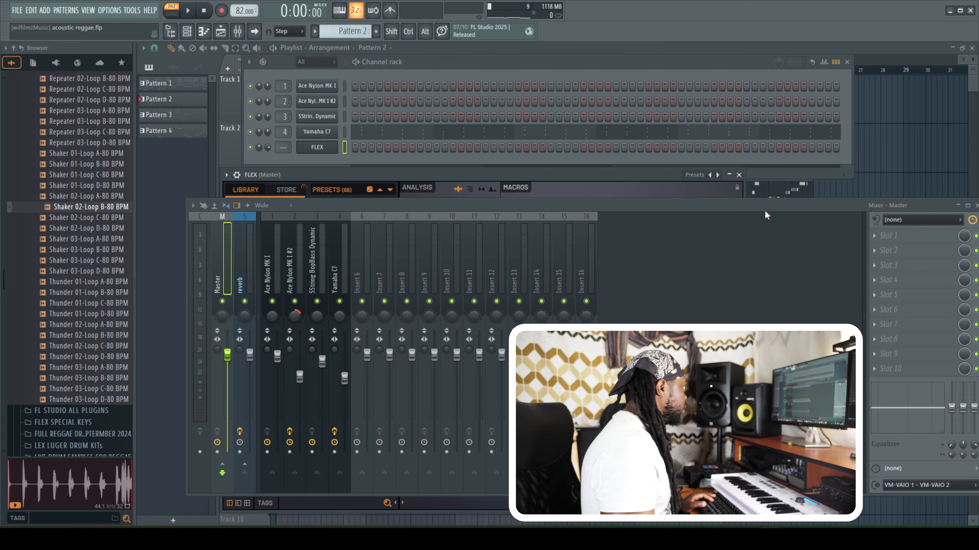
click(975, 206)
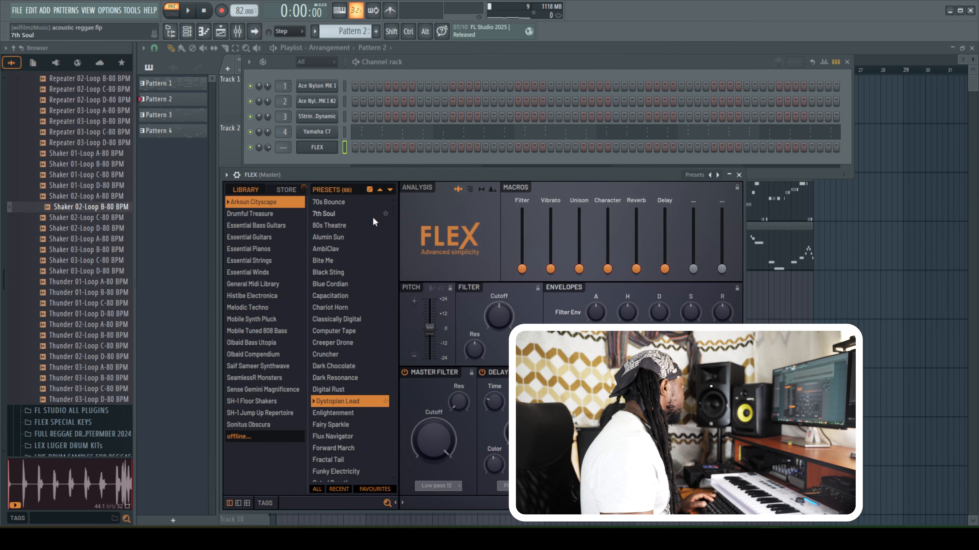
Load the Ace Nylon MK I preset from Essential Guitars in FLEX and close its window.
click(262, 243)
click(352, 213)
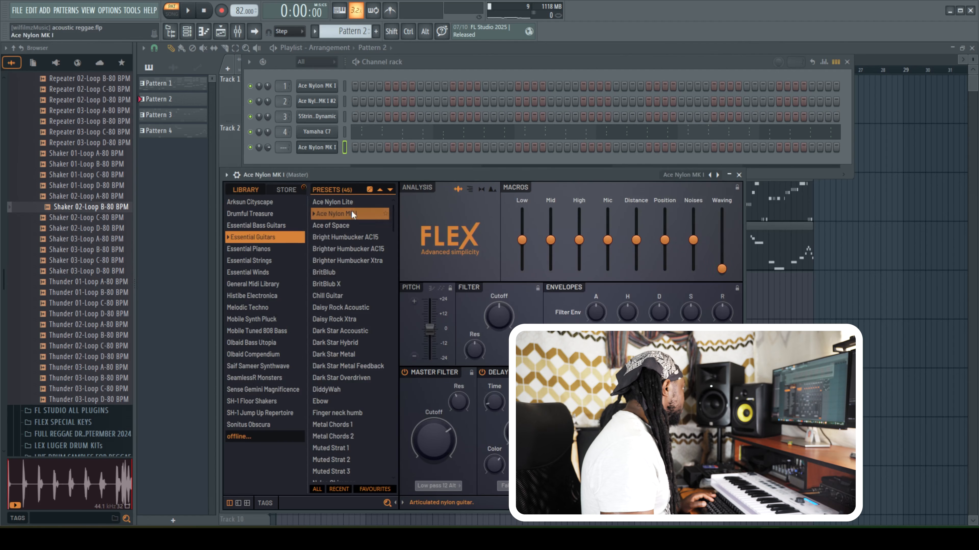
click(739, 175)
Paste the copied notes into the new Ace Nylon MK I channel and delete the stray long G4 note in its piano roll.
right_click(327, 149)
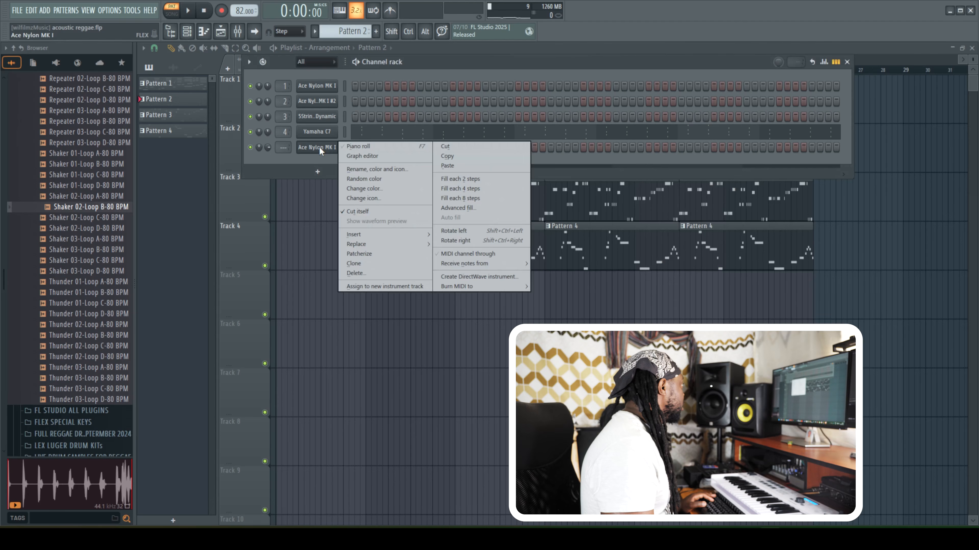
click(449, 166)
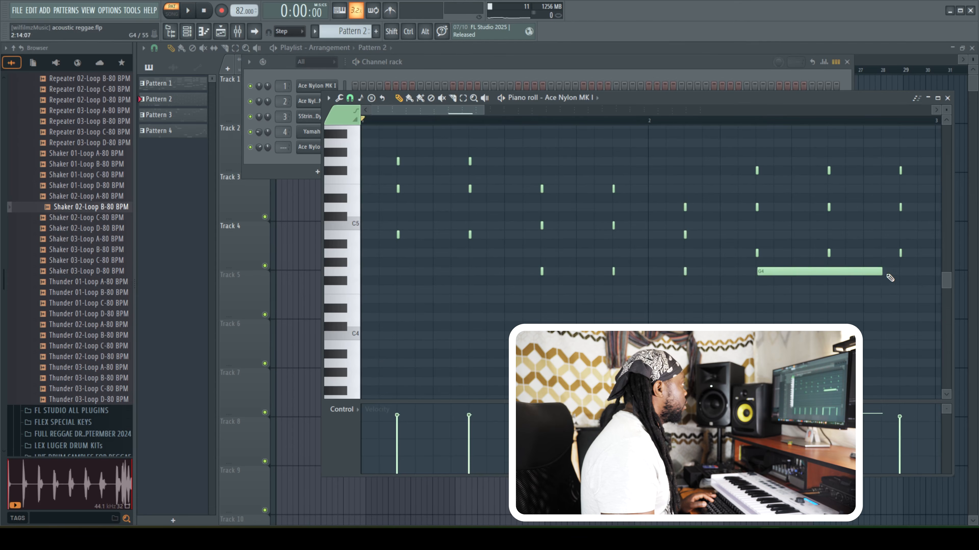
right_click(777, 271)
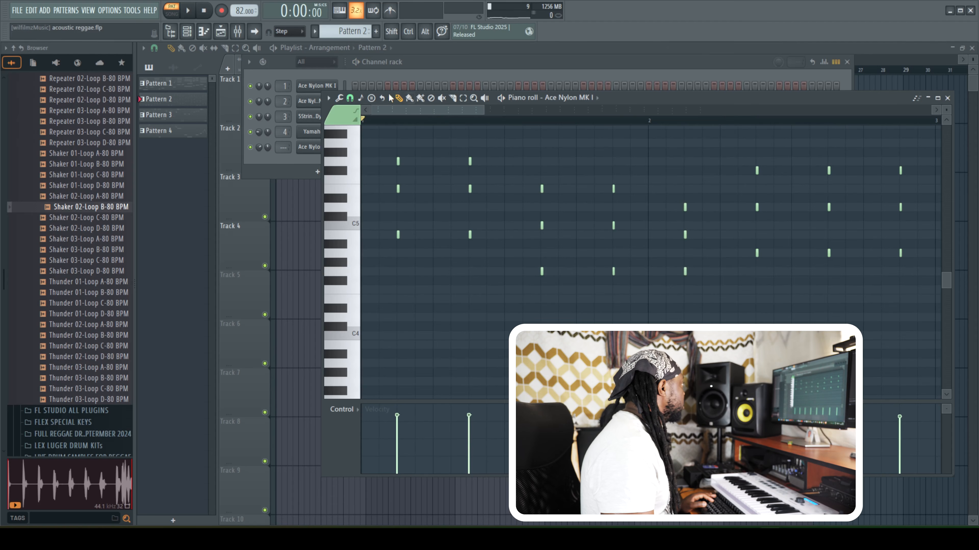
Set the playlist snap to Line, open the Pattern 2 clip's Yamaha C7 piano roll, and play the pattern.
click(154, 54)
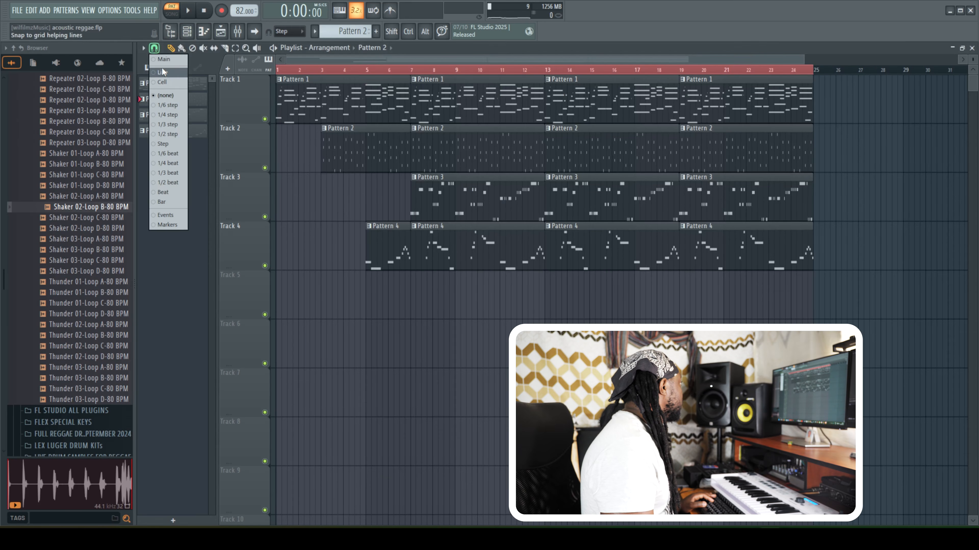
click(163, 72)
double_click(387, 133)
key(space)
drag(655, 107, 429, 125)
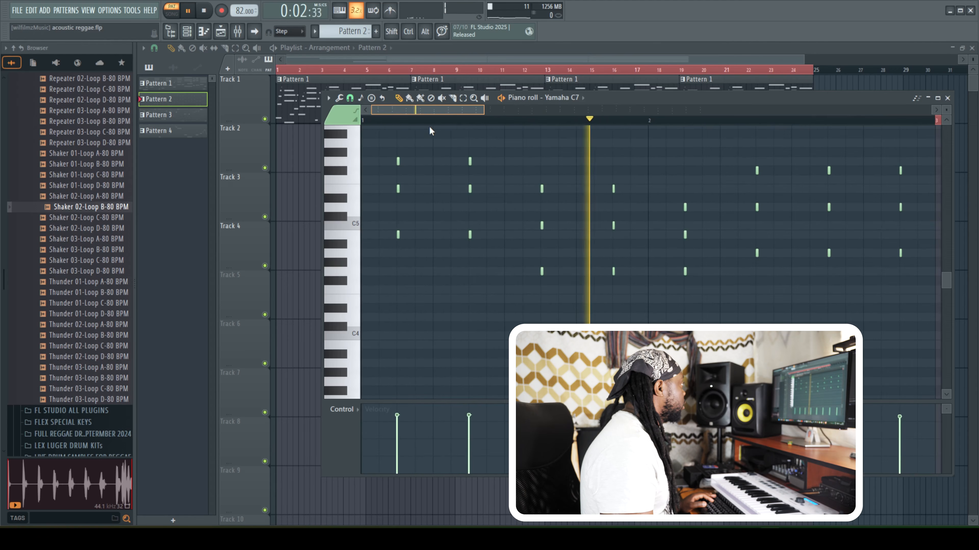
Stop playback, remove the stray note, and change the first Yamaha C7 chord of bar 2 to G4, B4 and D5.
click(756, 280)
key(space)
right_click(795, 284)
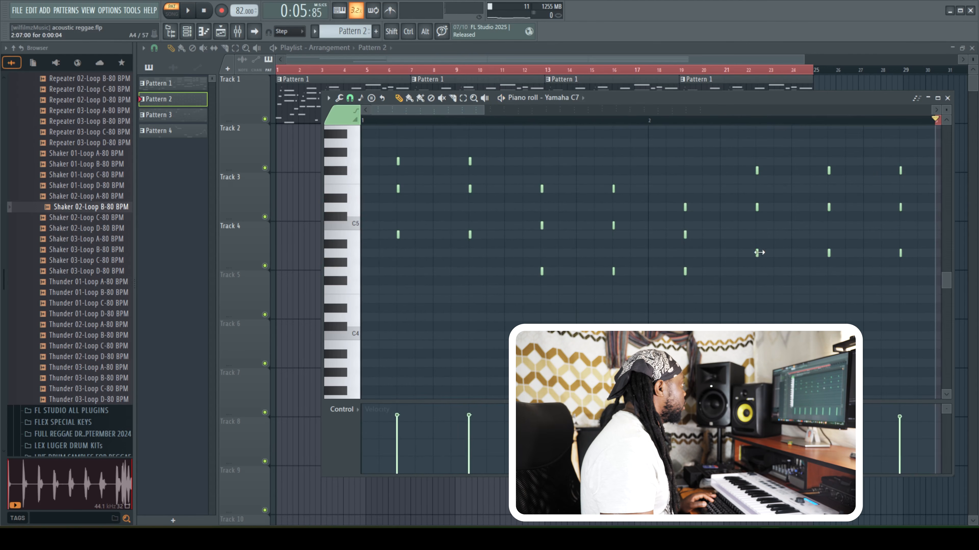
drag(756, 257, 757, 276)
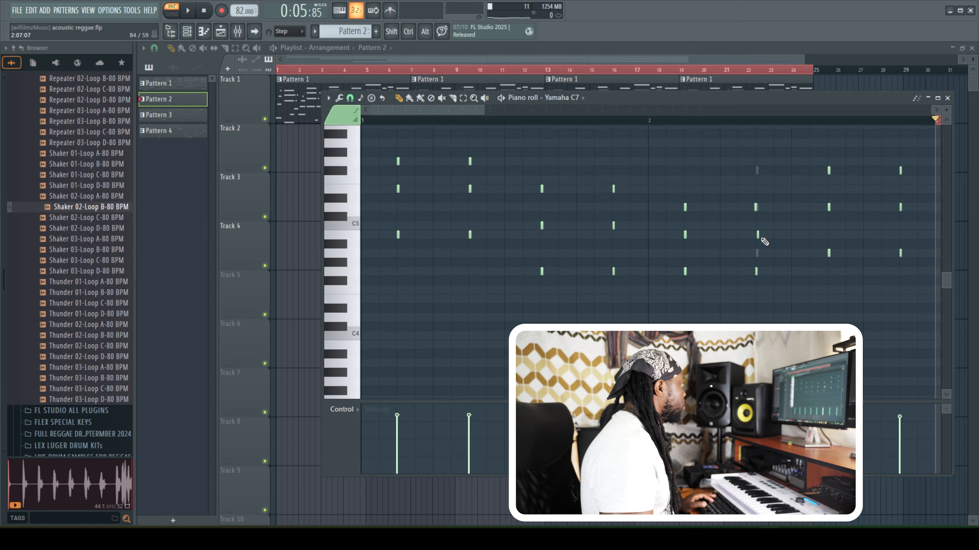
Review bar 2 of the Yamaha C7 piano roll, close it, and copy its corrected chords into the Ace Nylon MK I layer channel.
drag(377, 112, 430, 127)
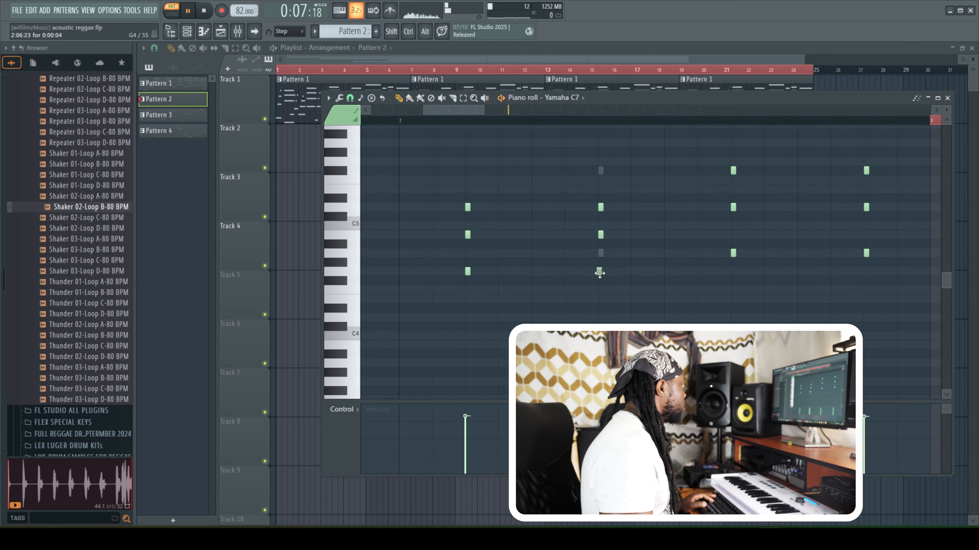
click(947, 98)
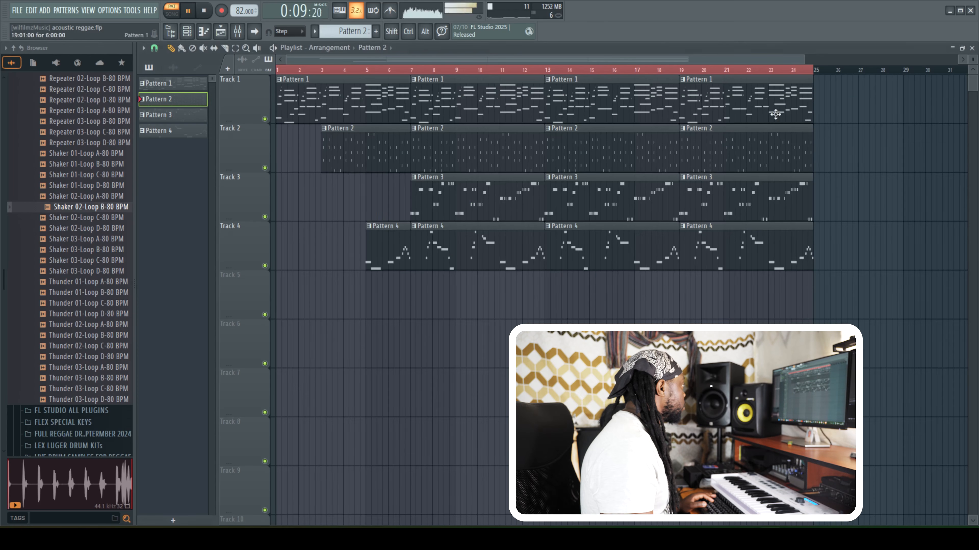
click(194, 33)
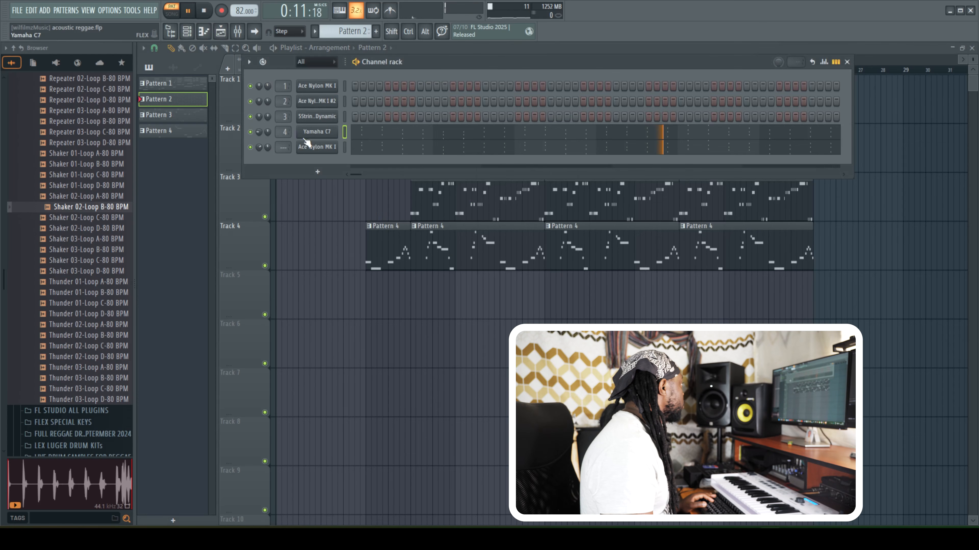
right_click(314, 133)
click(447, 150)
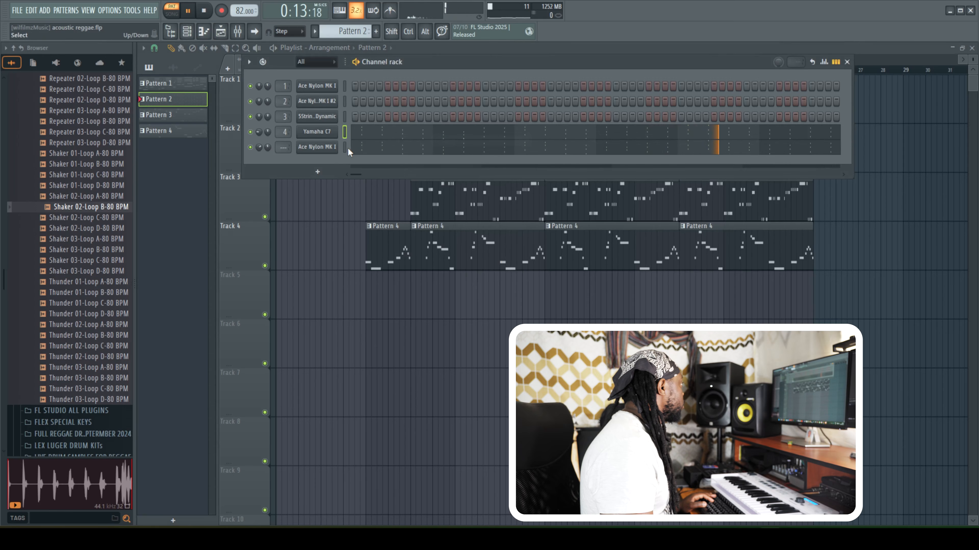
right_click(314, 147)
click(449, 167)
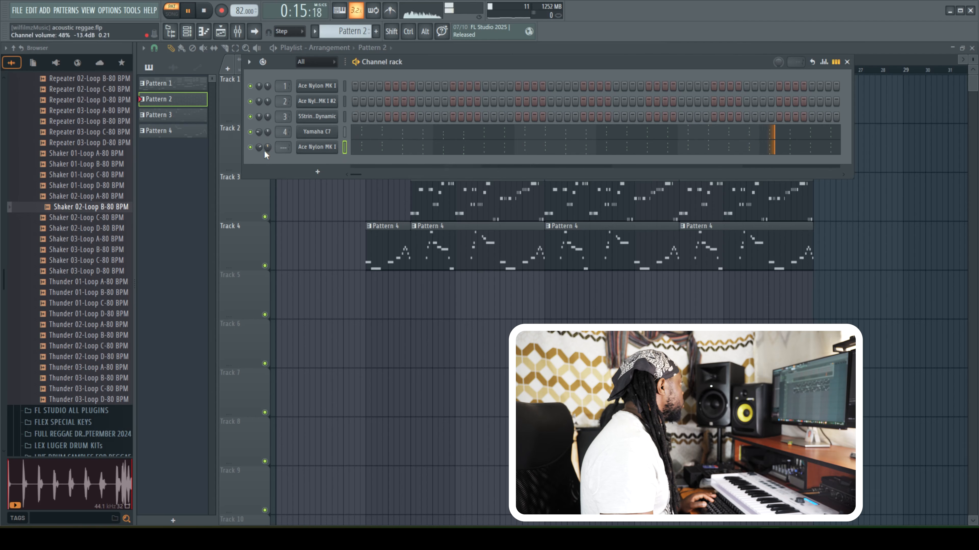
Play the arrangement in song mode and load Fruity Parametric EQ in the first effect slot of the 5String BopBass Dynamic mixer track.
click(186, 14)
click(187, 32)
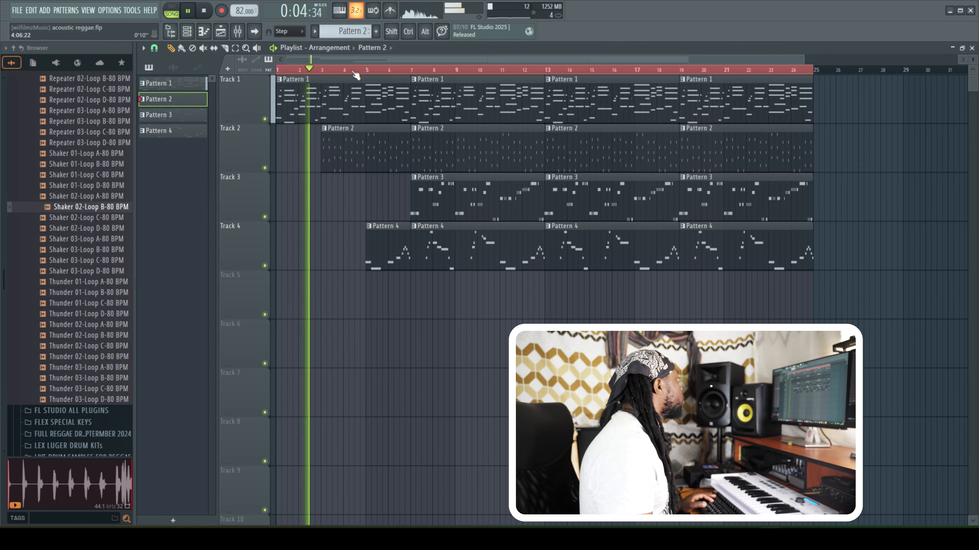
click(237, 32)
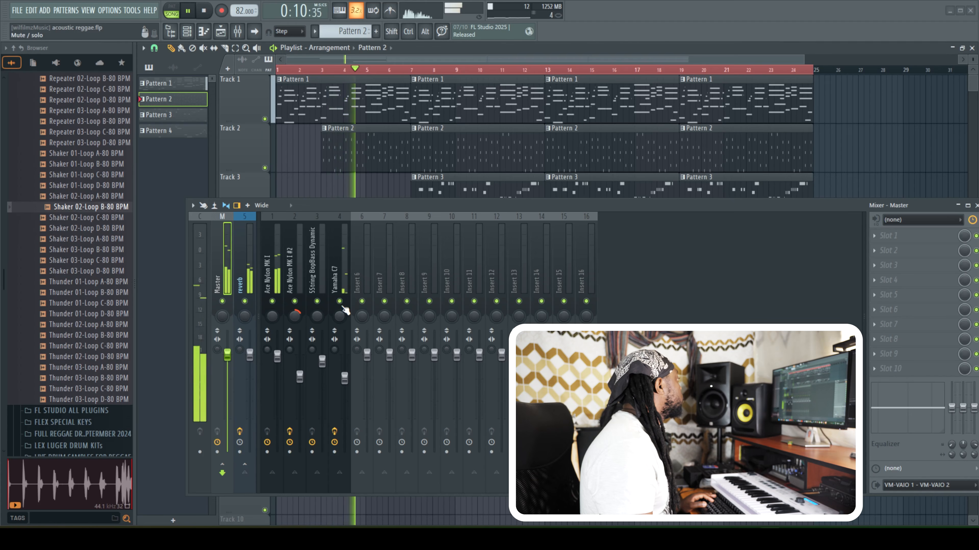
click(317, 270)
click(886, 236)
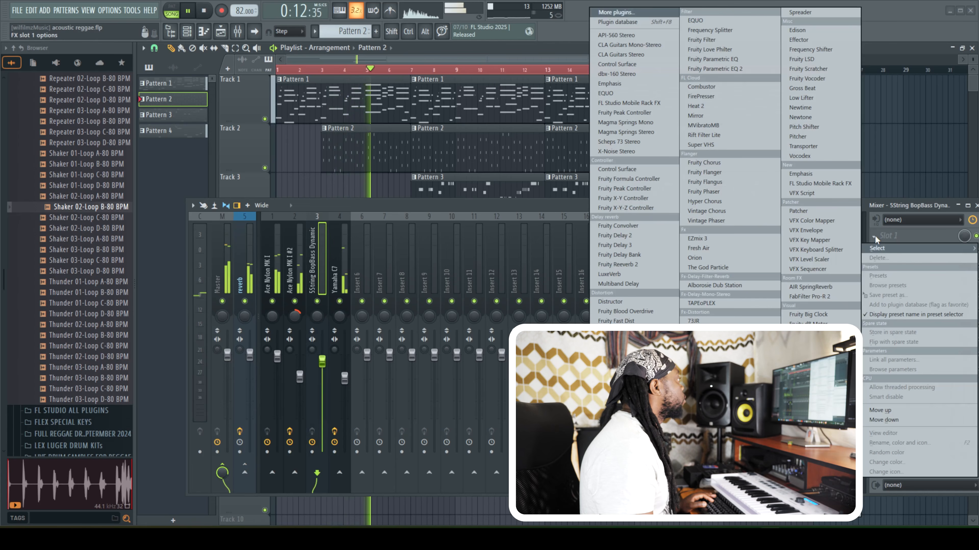
click(719, 66)
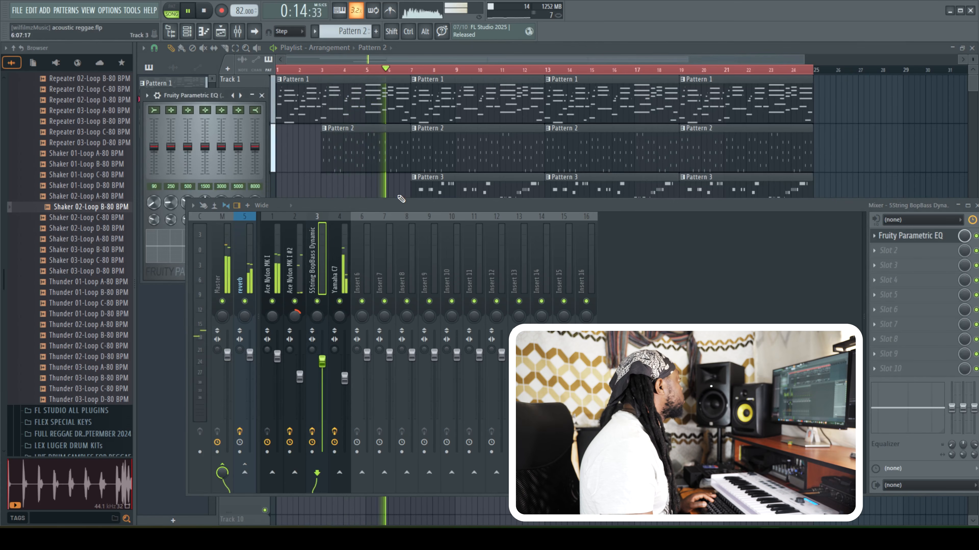
Boost the bass EQ at 90 Hz, cut 250 and 8000 Hz, set band 6 to -3.0 dB, and lower the bass fader slightly.
drag(153, 146, 171, 159)
drag(254, 146, 254, 161)
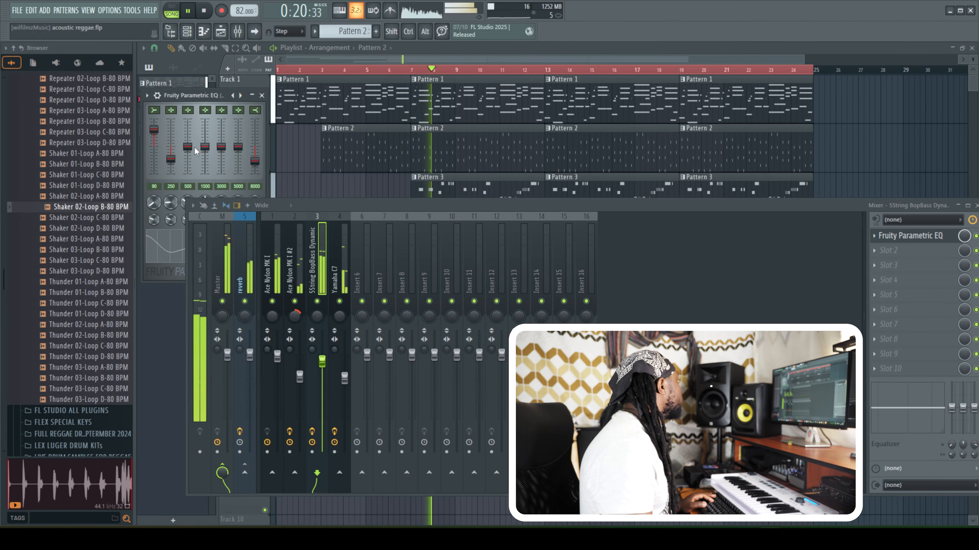
drag(238, 147, 238, 149)
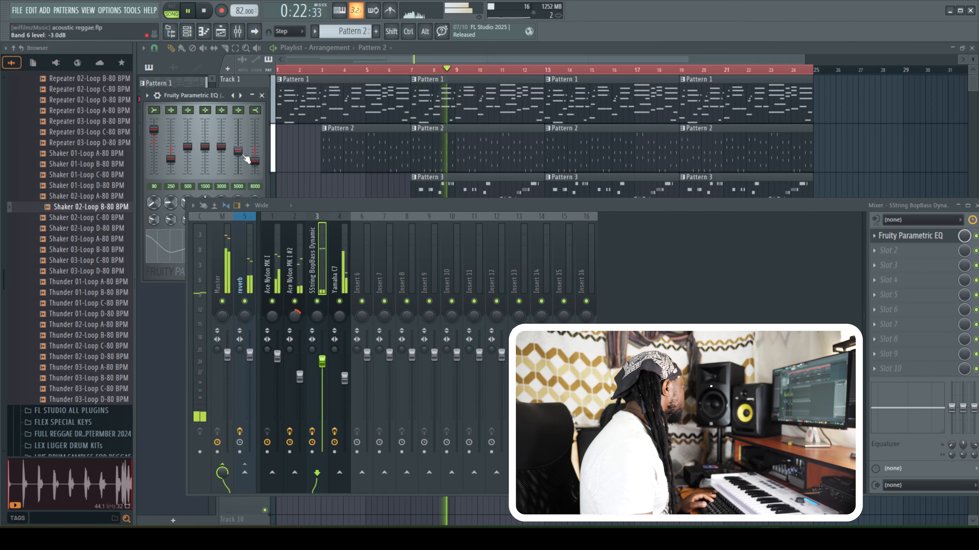
drag(325, 363, 324, 372)
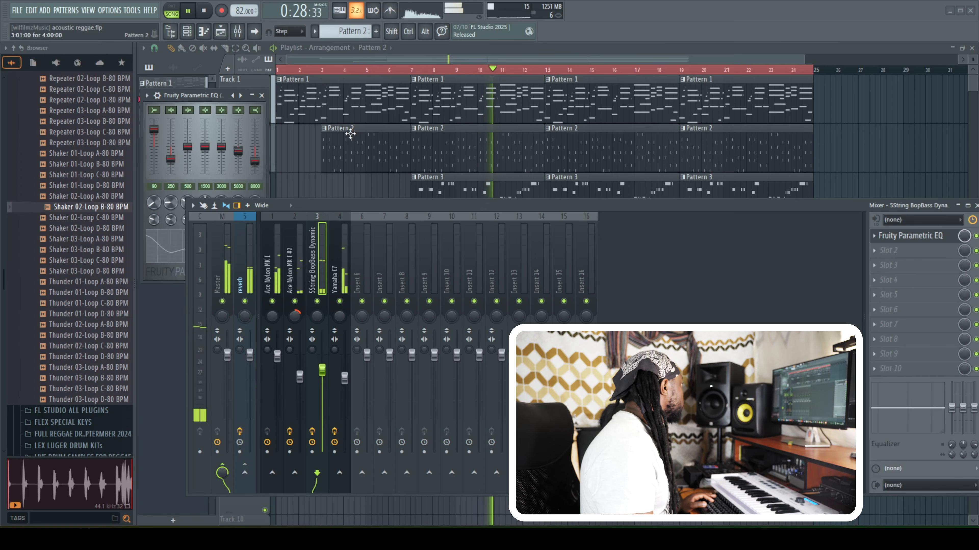
Select Pattern 1, route the Ace Nylon MK I layer channel to mixer track 6, and set that track's volume to 84%.
click(172, 83)
click(190, 33)
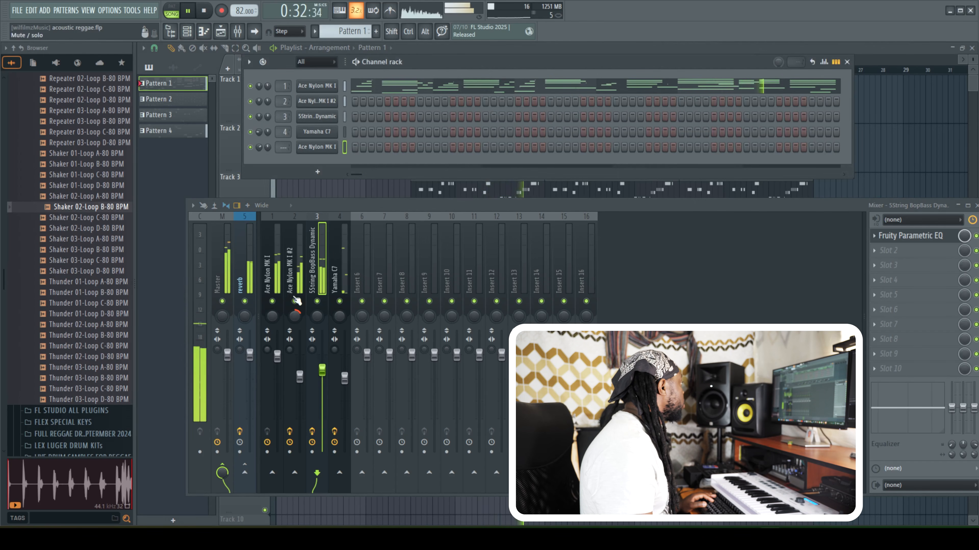
click(351, 287)
key(ctrl+l)
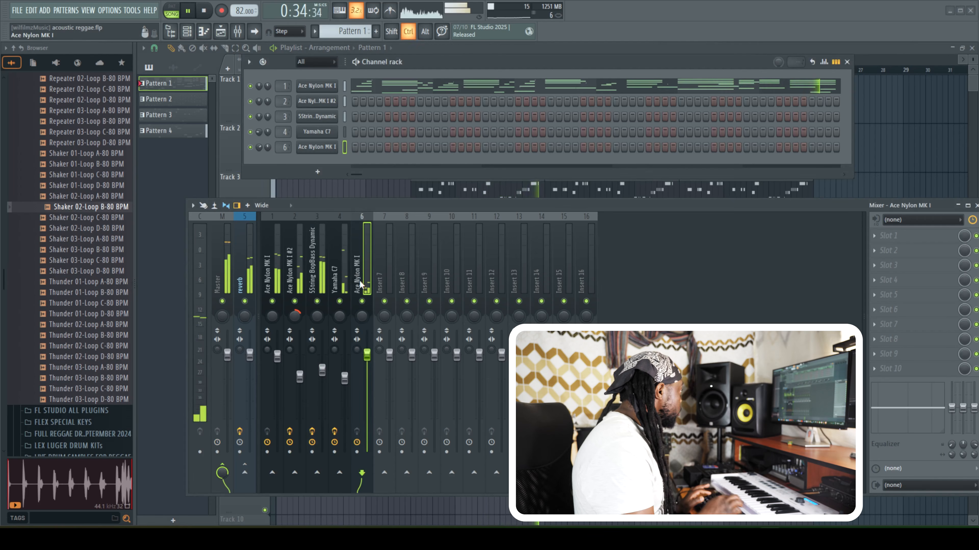
drag(366, 354, 367, 371)
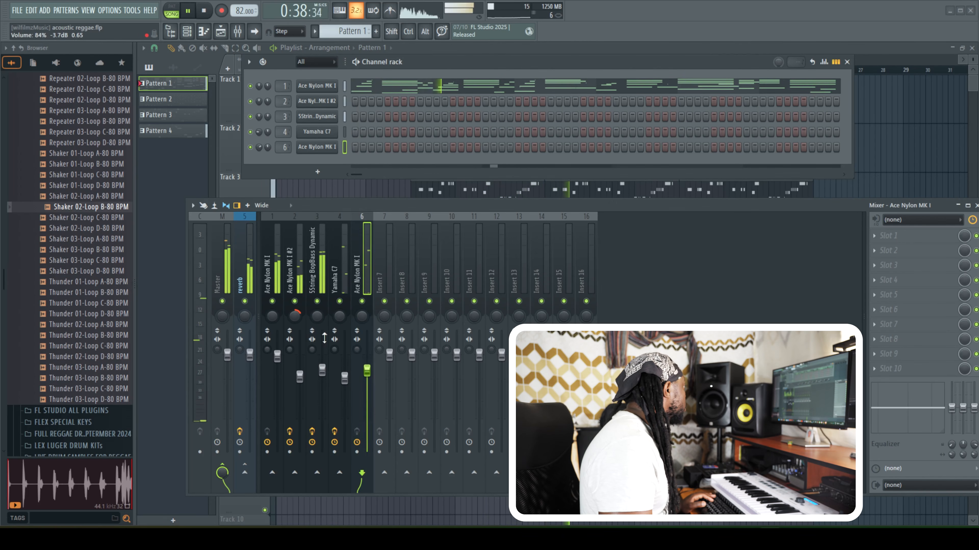
Solo the bass and Ace Nylon MK I #2 mixer tracks in turn, and lower the Ace Nylon MK I #2 fader slightly.
right_click(325, 303)
right_click(324, 303)
right_click(297, 303)
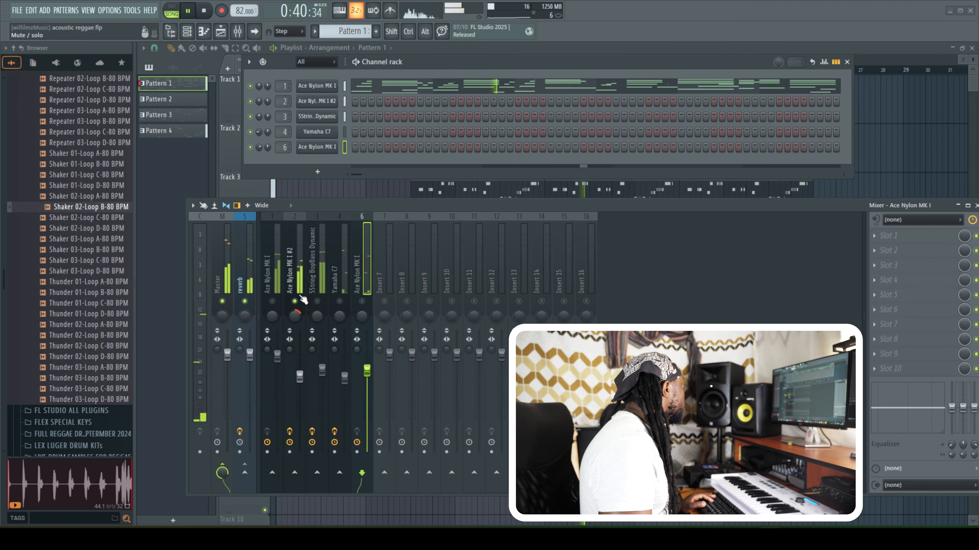
drag(299, 376, 300, 377)
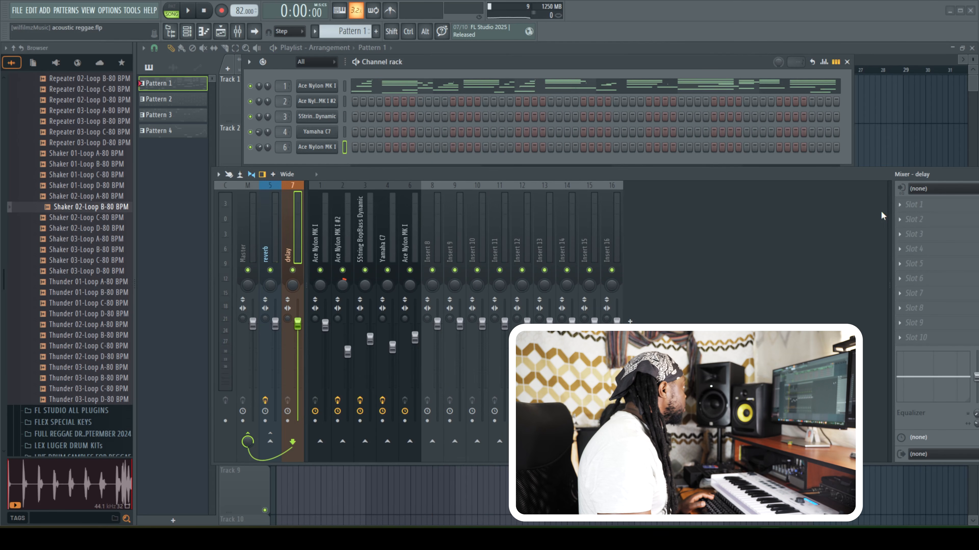
Load Fruity Delay 3 in the first effect slot of the delay mixer track and start playback.
click(905, 207)
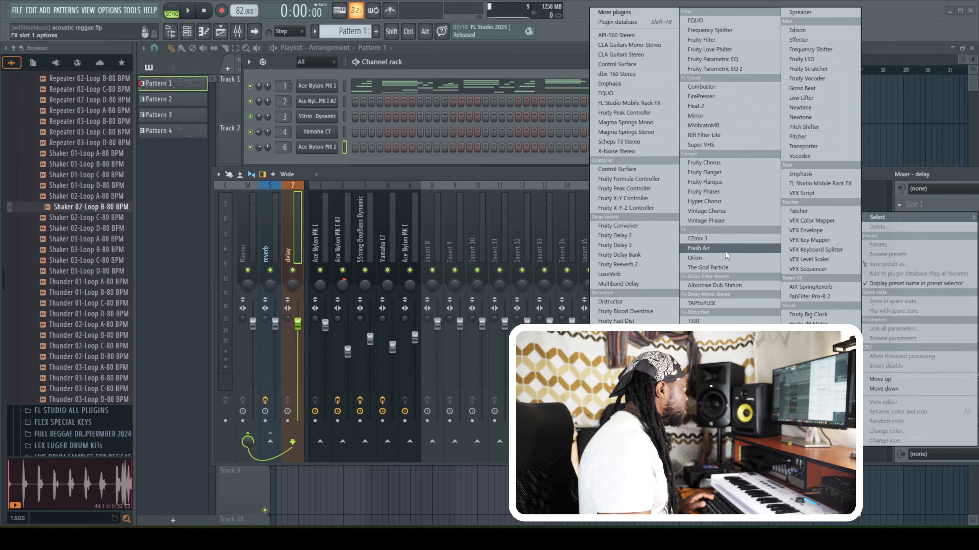
click(630, 246)
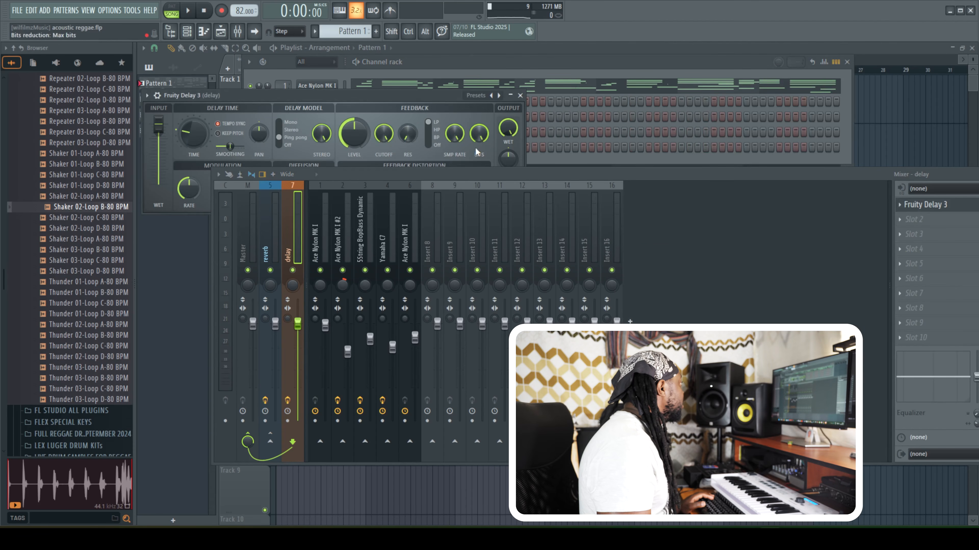
key(space)
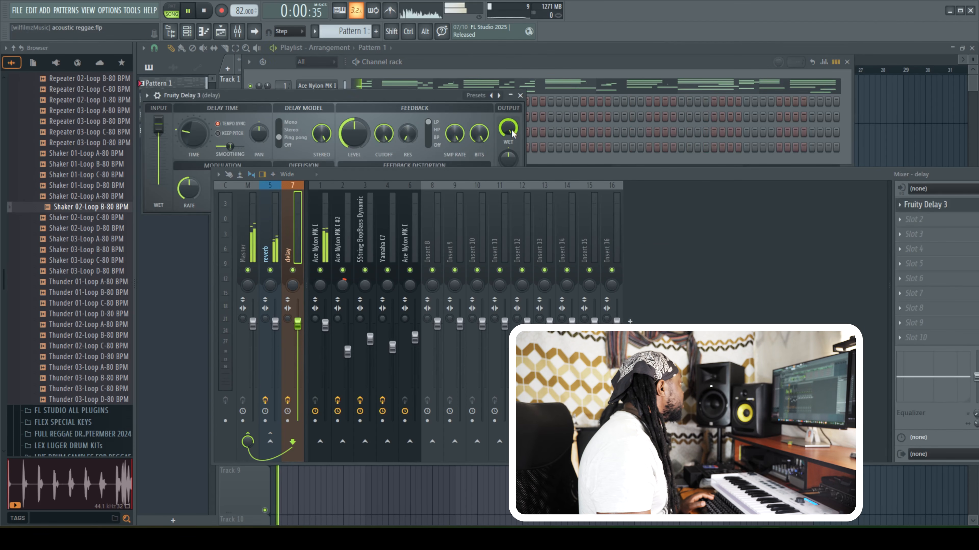
Send the Ace Nylon MK I guitar on mixer track 1 to the delay track and reduce the send level.
click(322, 263)
click(293, 448)
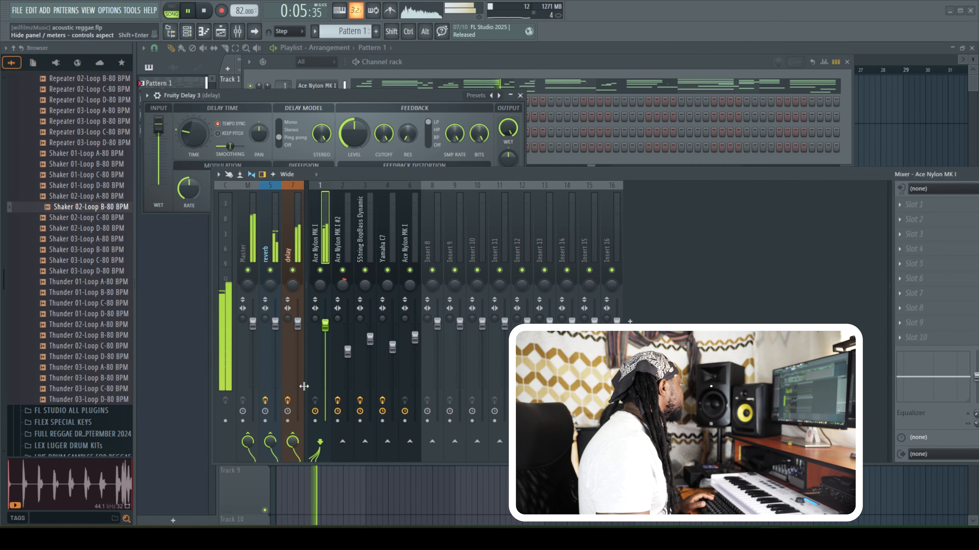
drag(296, 444, 297, 446)
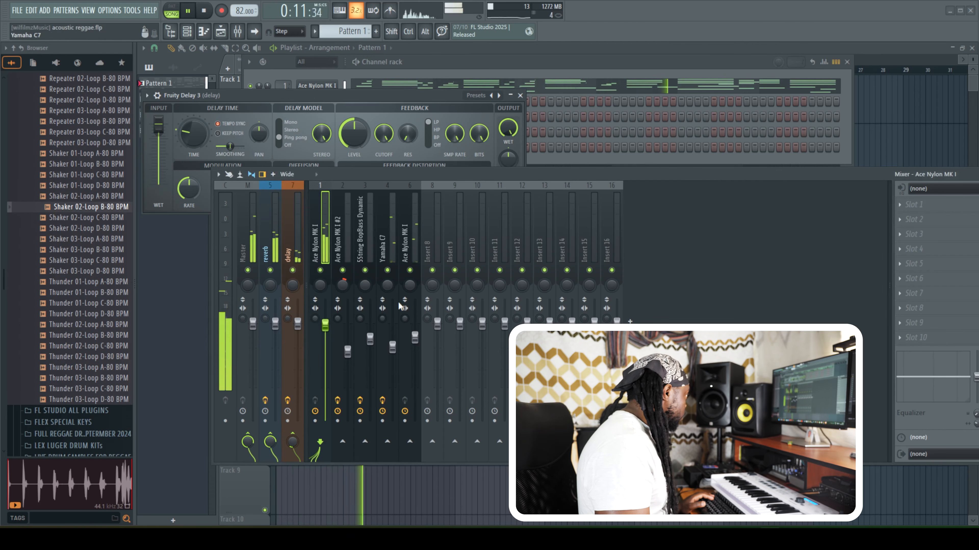
Load Fruity Parametric EQ on mixer track 6, cutting 90 Hz and slightly boosting 500, 3000 and 8000 Hz.
click(415, 338)
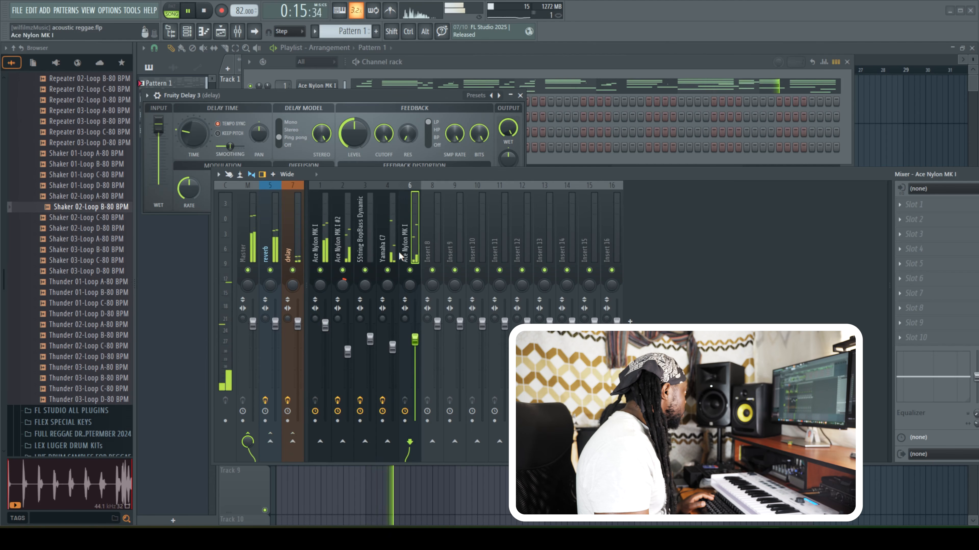
click(908, 208)
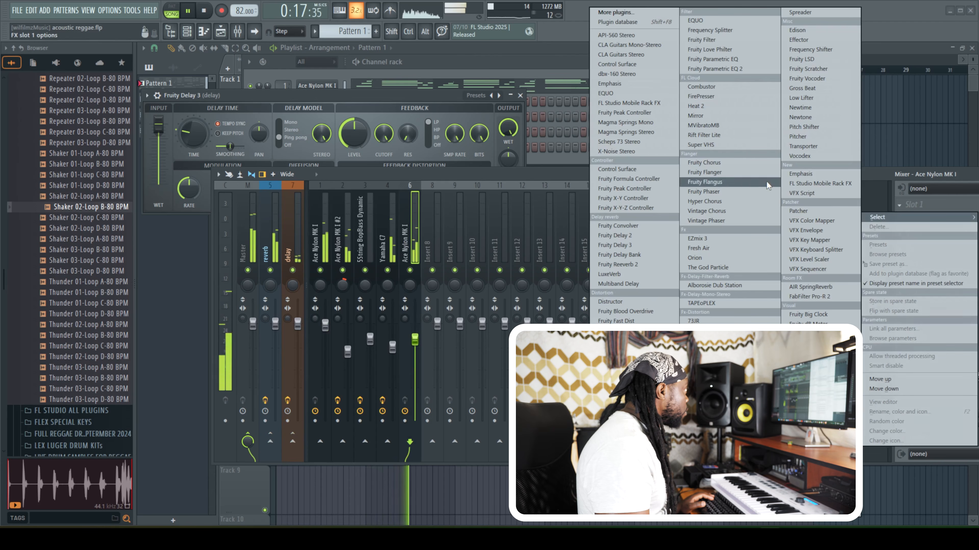
click(724, 60)
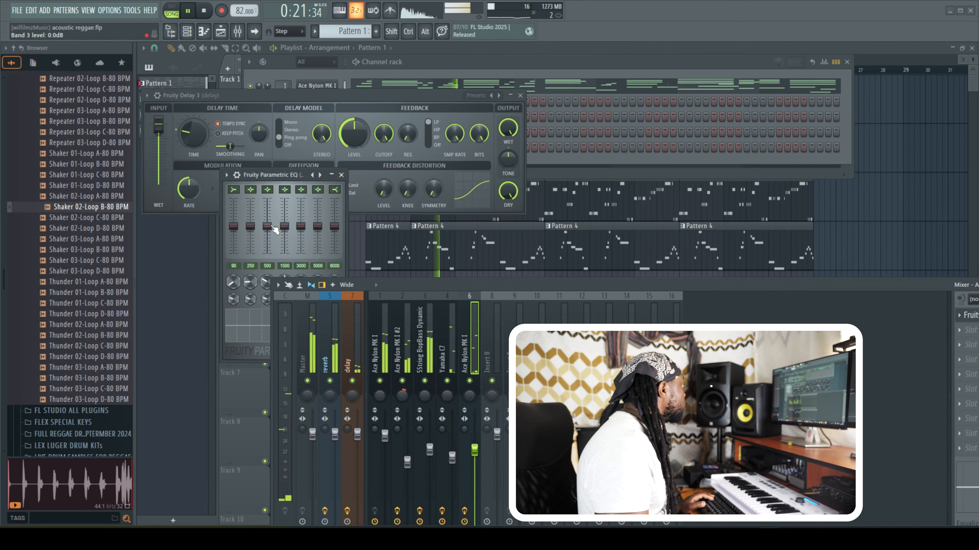
drag(301, 226, 335, 223)
drag(234, 226, 271, 221)
Raise the bass fader slightly, and lower the track 1 Ace Nylon MK I and Master faders a little.
click(430, 449)
drag(430, 450, 385, 442)
drag(312, 435, 313, 439)
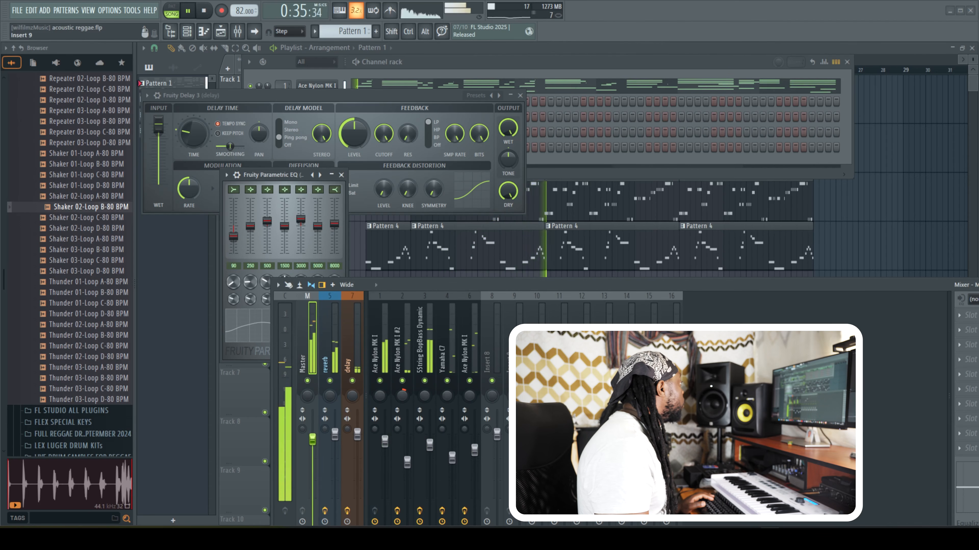
Solo the Ace Nylon MK I guitar on mixer track 1, lower its fader, and pan it slightly left.
drag(583, 290, 510, 140)
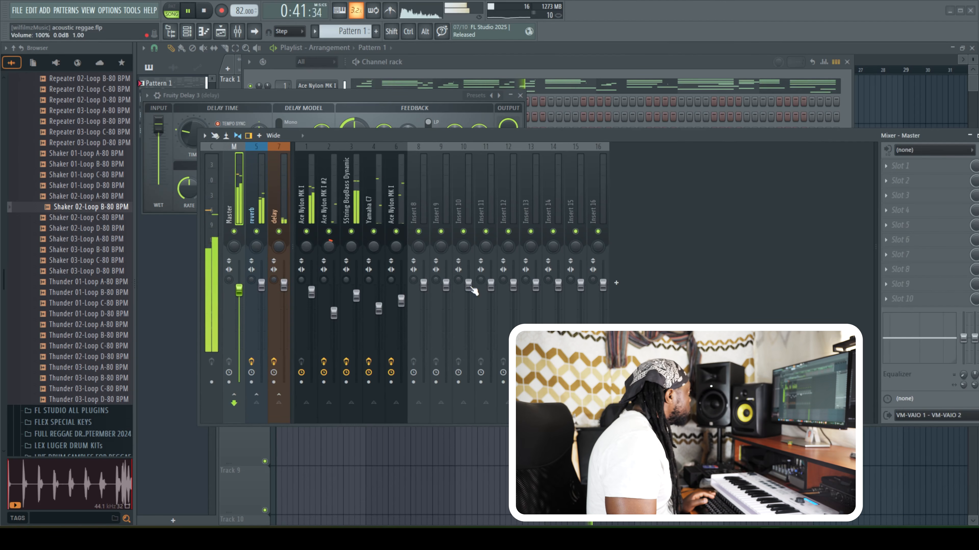
click(379, 308)
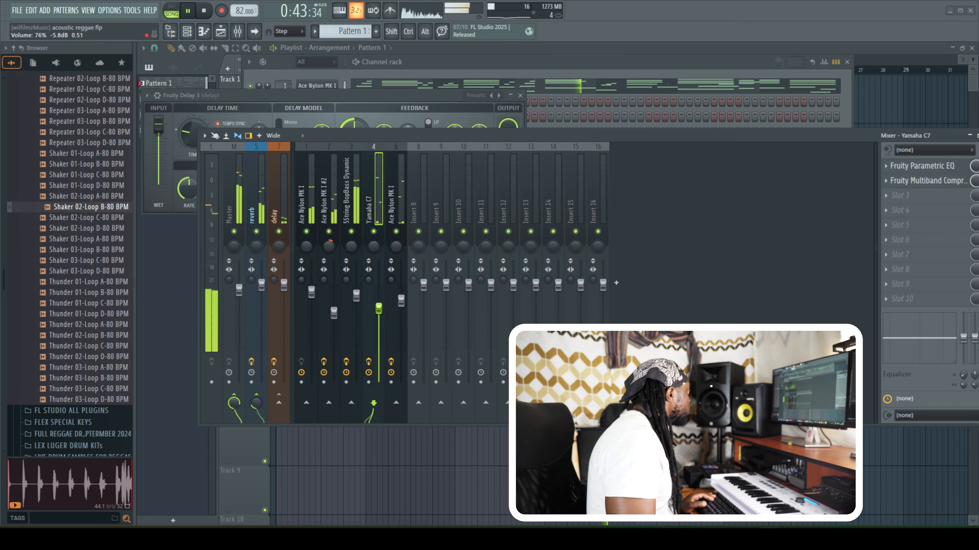
ctrl+click(306, 232)
drag(313, 290, 313, 294)
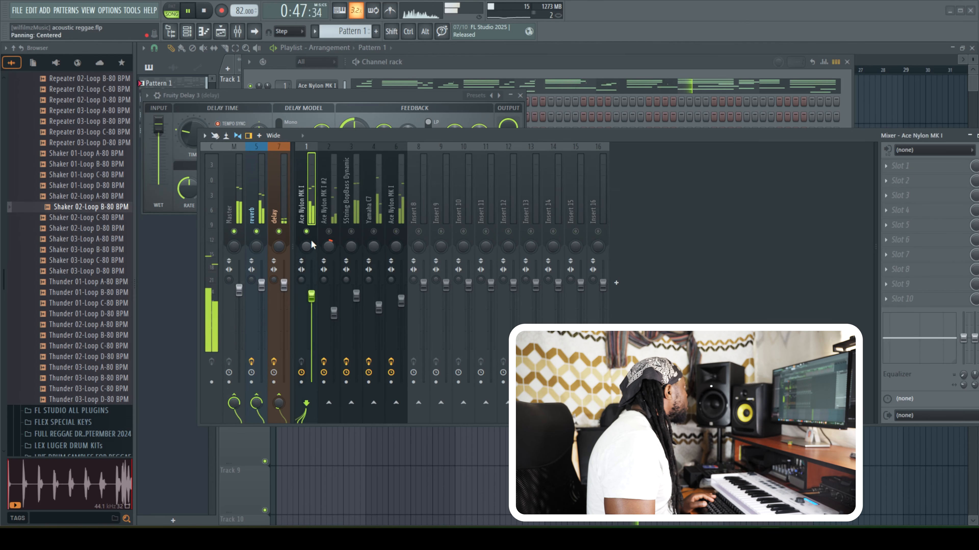
drag(307, 246, 308, 256)
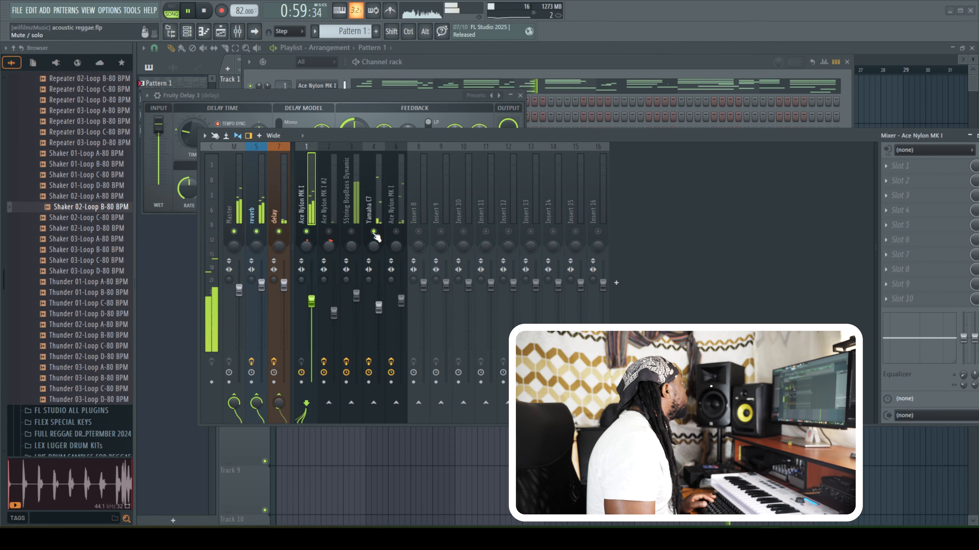
Bring Yamaha C7 and the track 6 Ace Nylon MK I back into the mix, and set the Yamaha C7 volume to 79%.
click(381, 311)
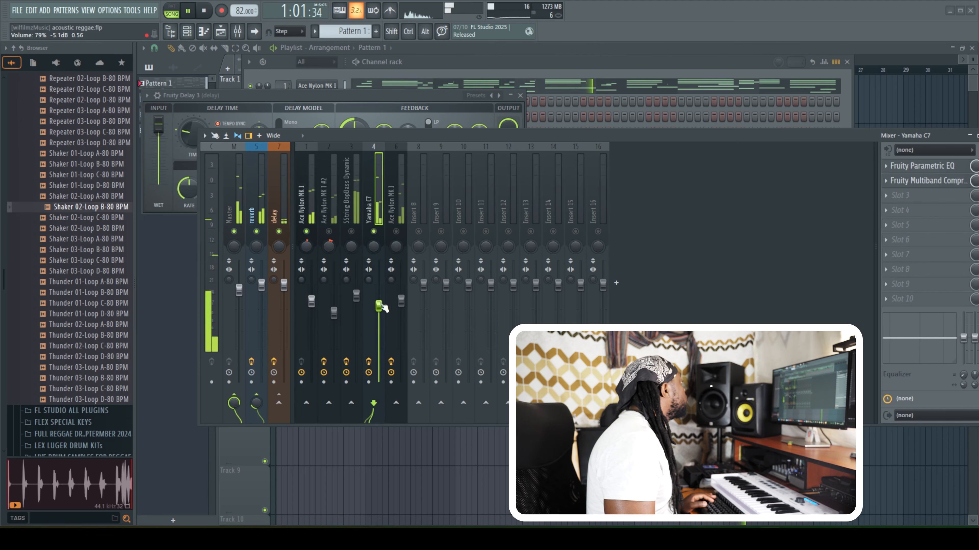
click(403, 305)
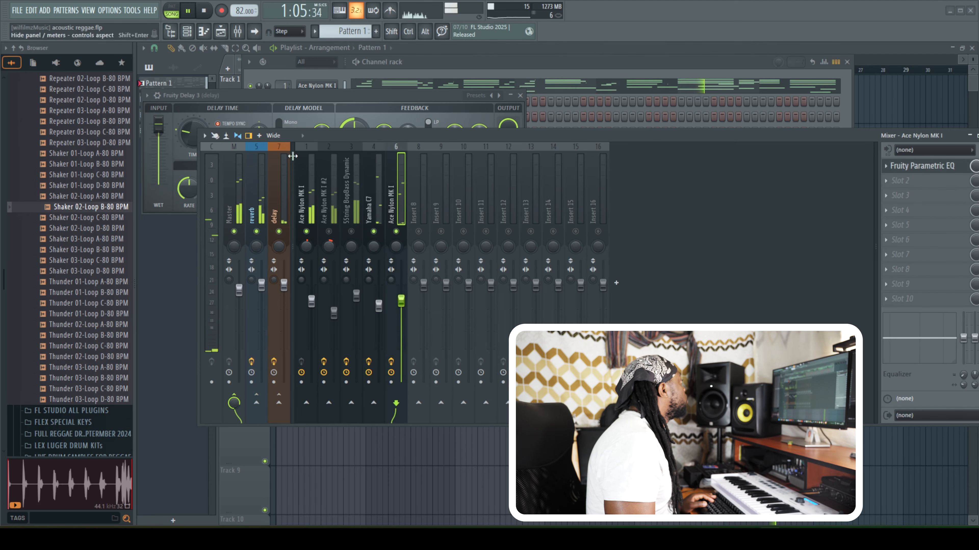
Pan the Ace Nylon MK I layer channel 16% right in the channel rack, keeping the mixer faders accessible.
click(293, 121)
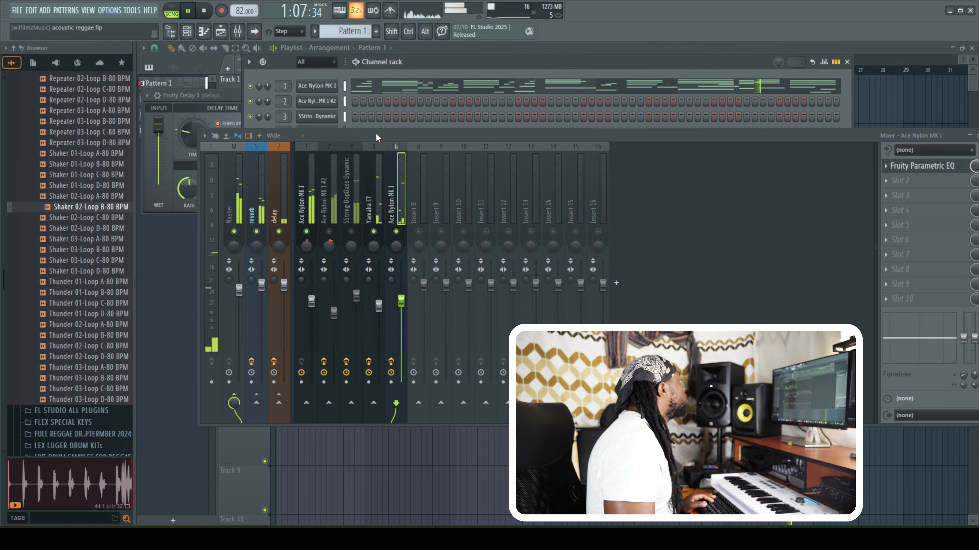
drag(377, 135, 357, 229)
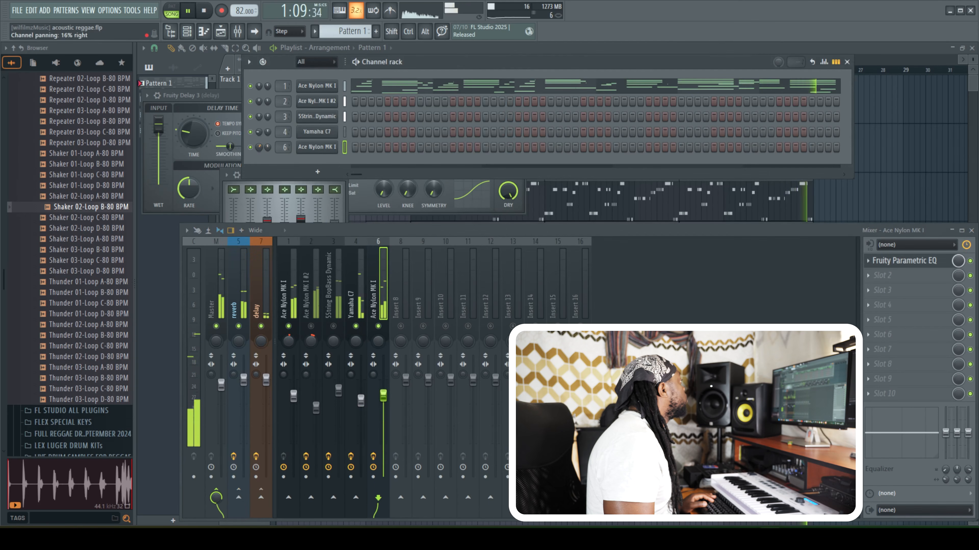
drag(447, 230, 452, 115)
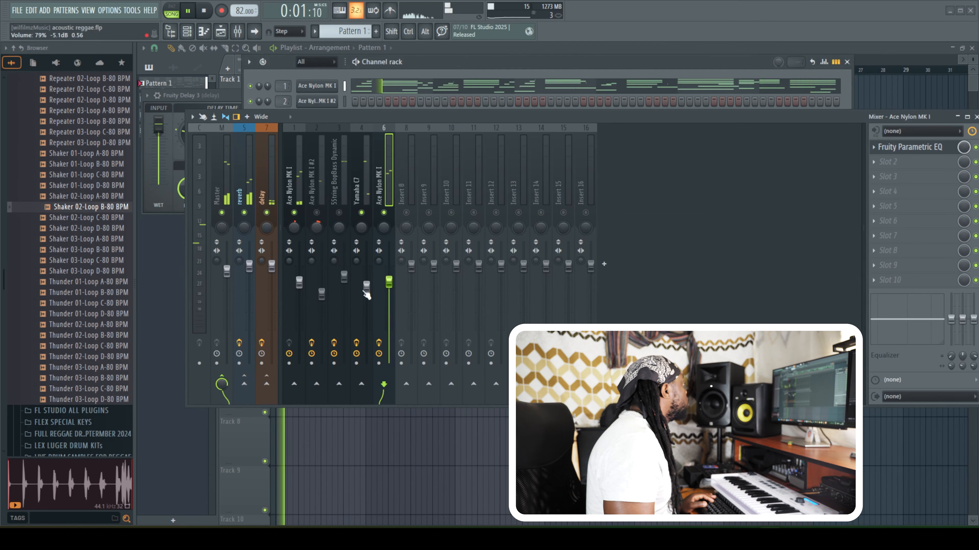
Unmute the bass, compare the mix with and without Ace Nylon MK I #2, and toggle solo on the bass track.
click(317, 212)
click(339, 213)
click(318, 213)
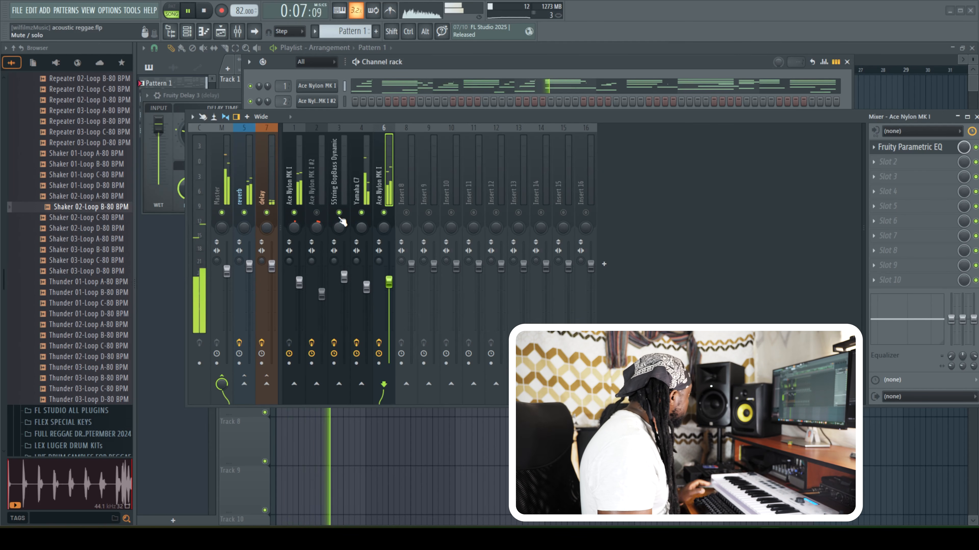
right_click(339, 212)
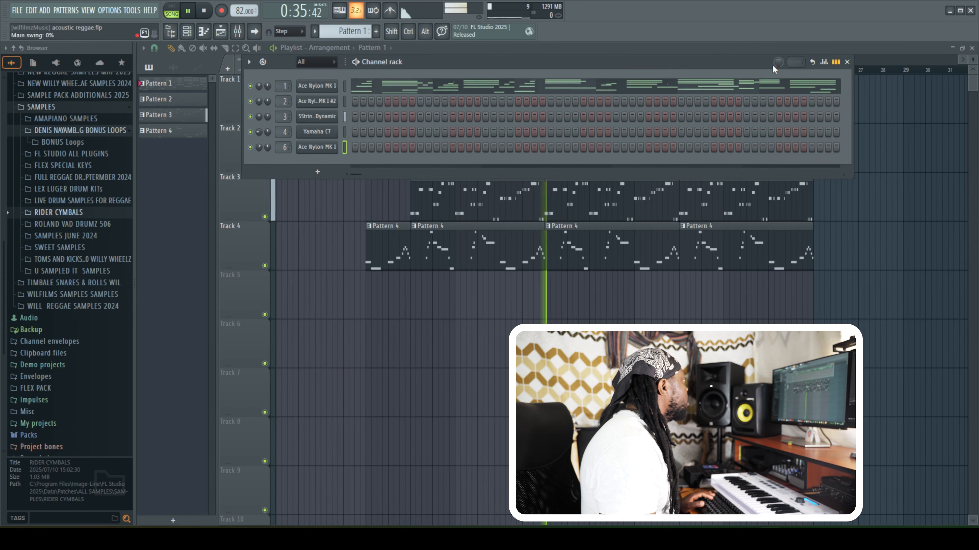
Hide the channel rack, try a Pattern 1 clip at bar 13 of Track 1, remove it again, and reduce the playlist track height.
key(F6)
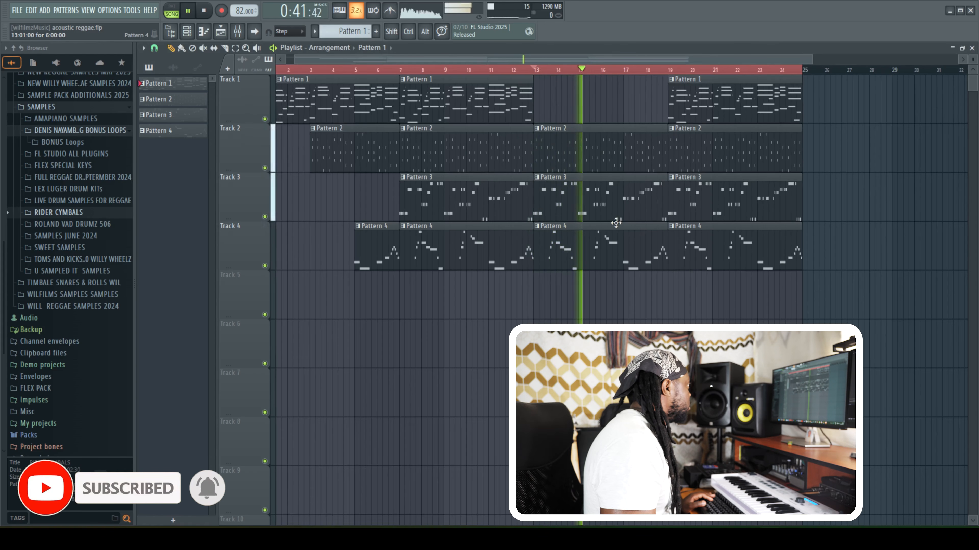
click(717, 109)
click(542, 103)
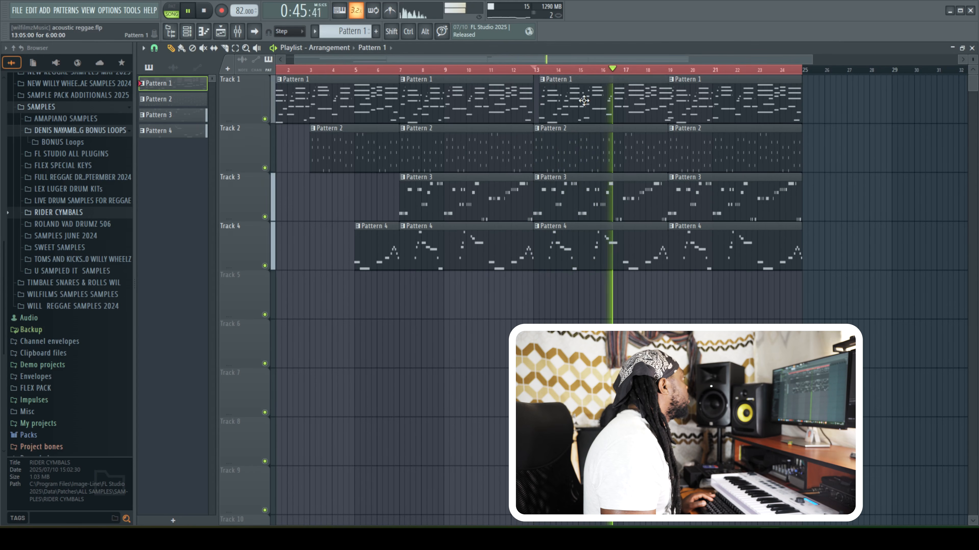
right_click(586, 101)
drag(972, 60, 973, 79)
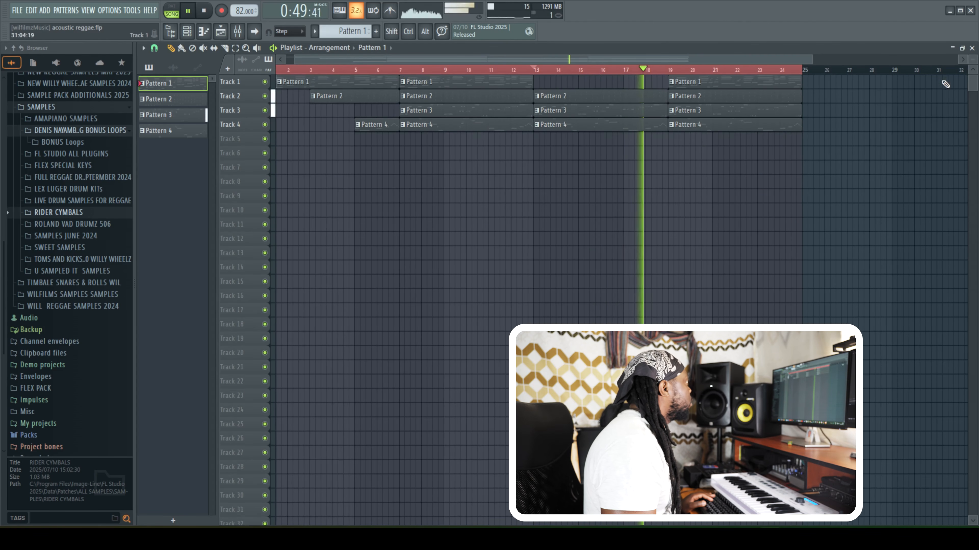